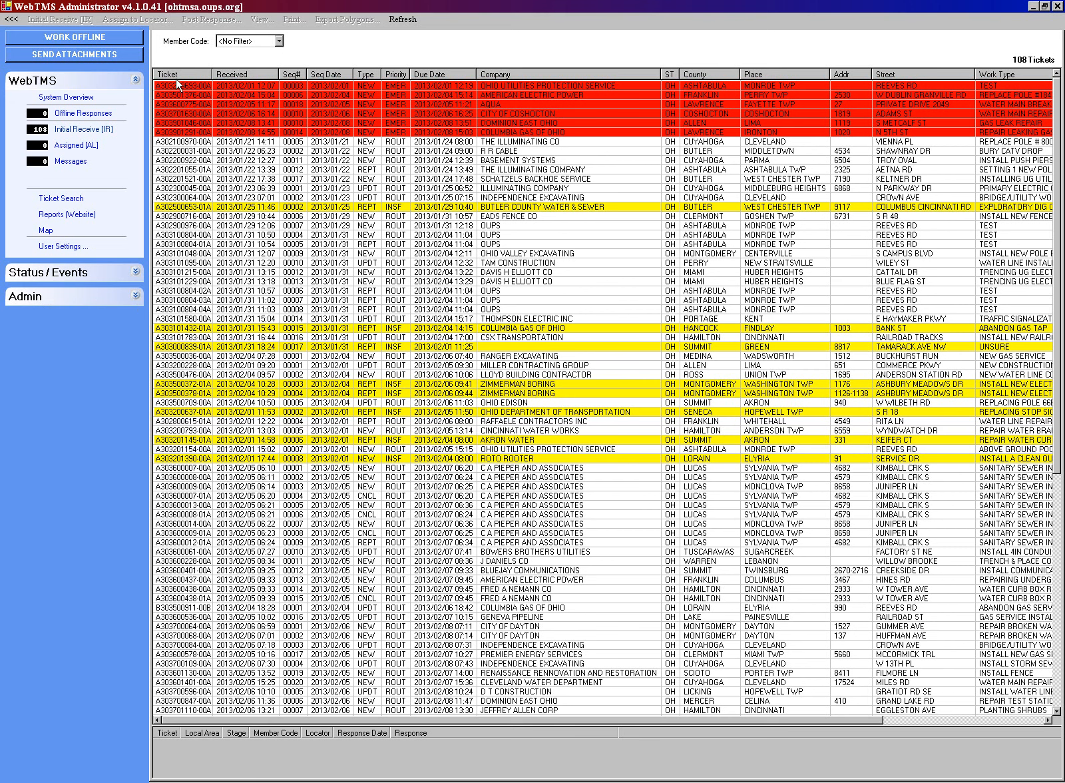
Look over the System Overview, Initial Receive ticket list and Messages views.
{"action": "left_click", "coordinate": [75, 98]}
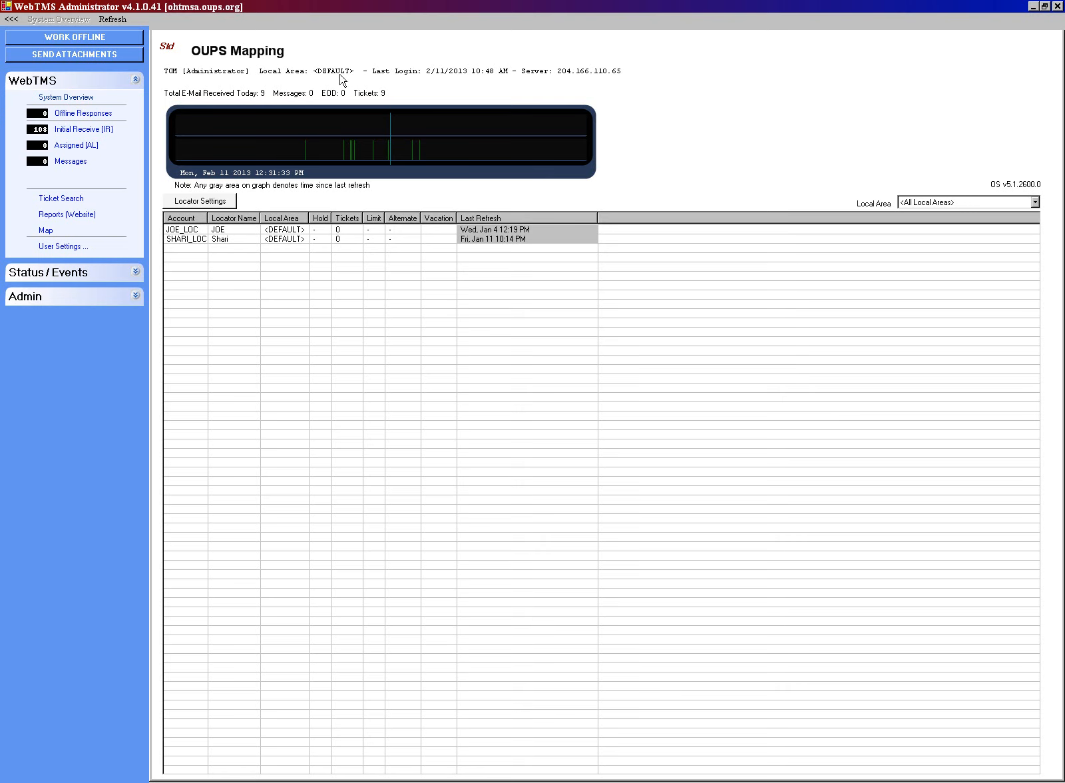
{"action": "left_click", "coordinate": [85, 132]}
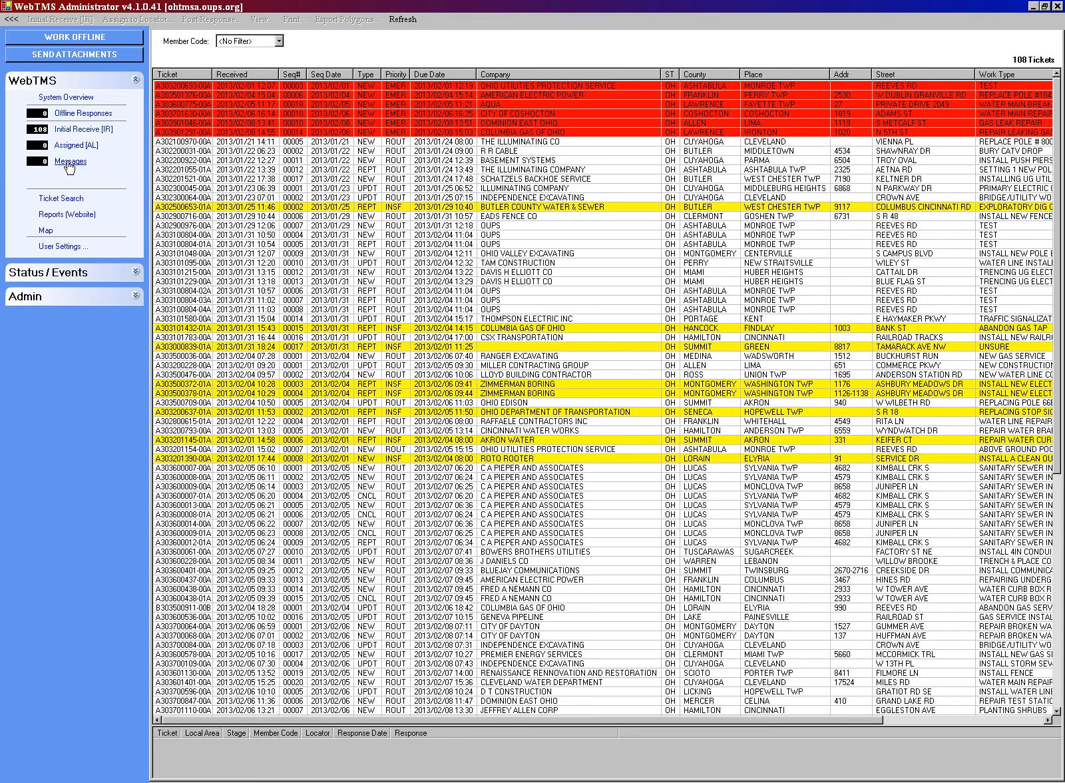
{"action": "left_click", "coordinate": [72, 163]}
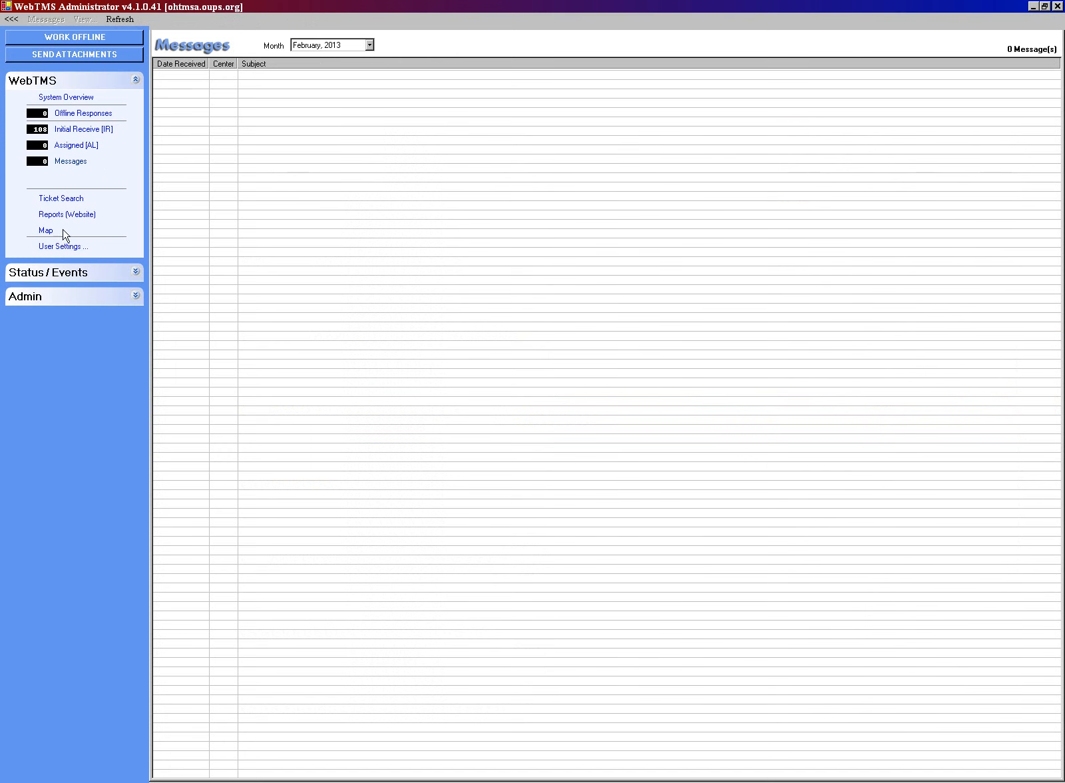
Open the user settings and review the Startup View choices and the Auto-Refresh option.
{"action": "left_click", "coordinate": [64, 248]}
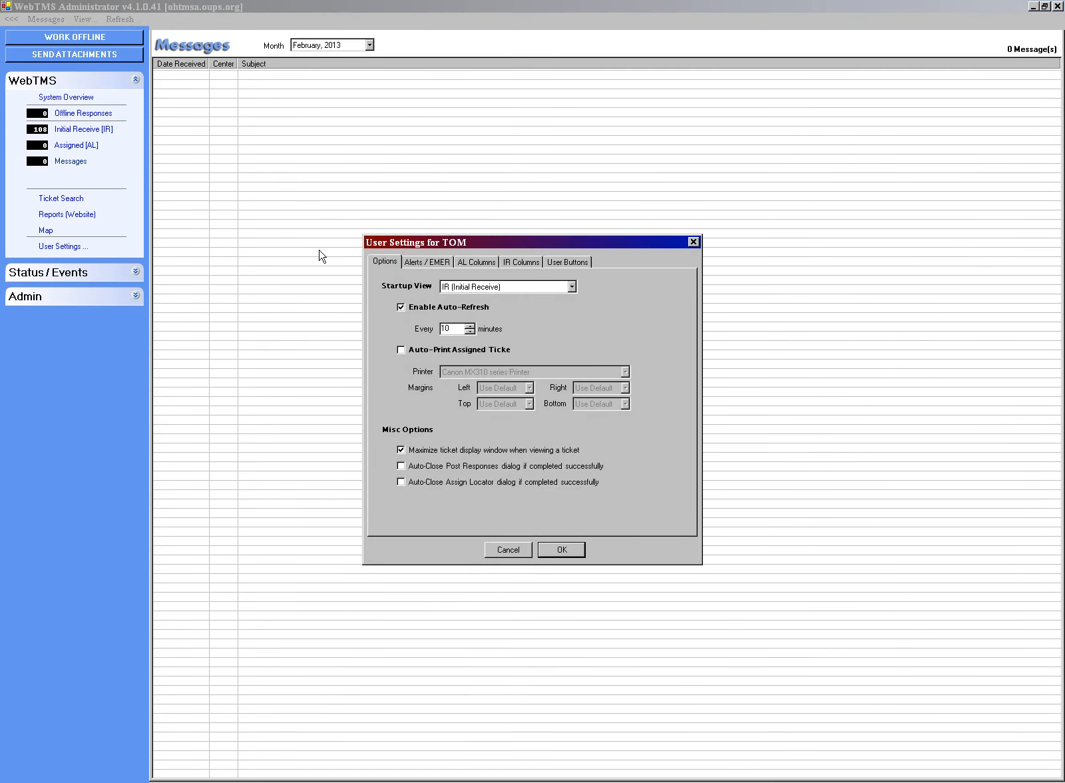
{"action": "left_click_drag", "start_coordinate": [445, 241], "coordinate": [417, 143]}
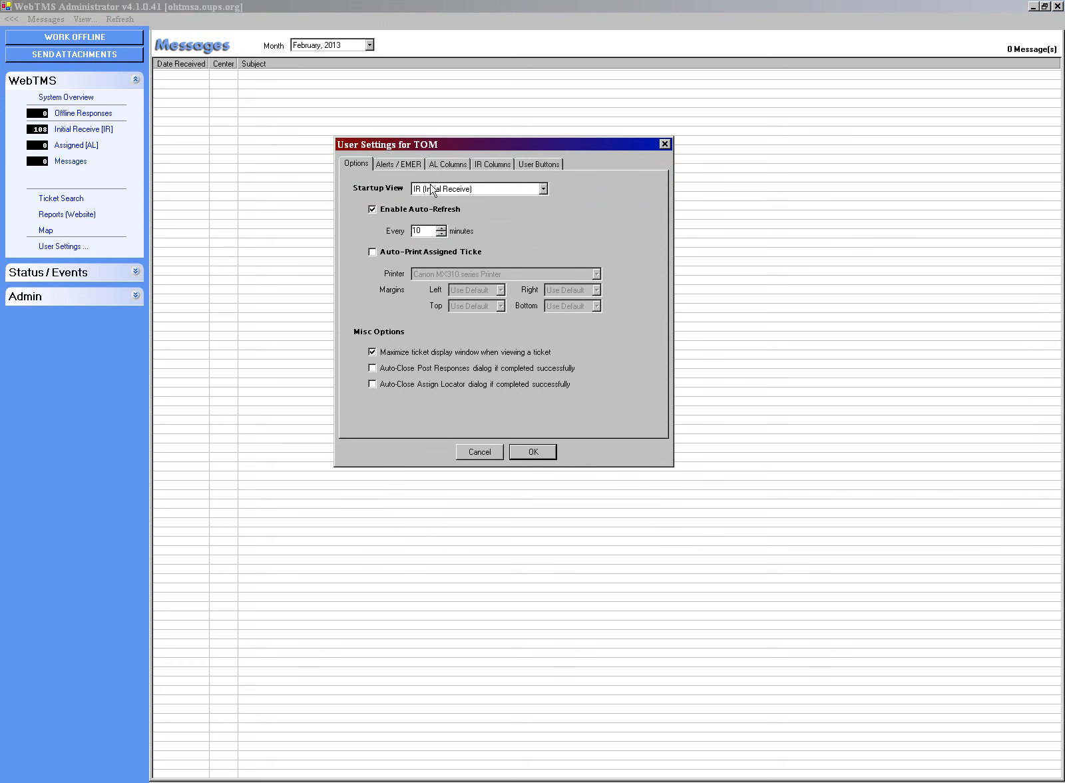
{"action": "left_click", "coordinate": [459, 189]}
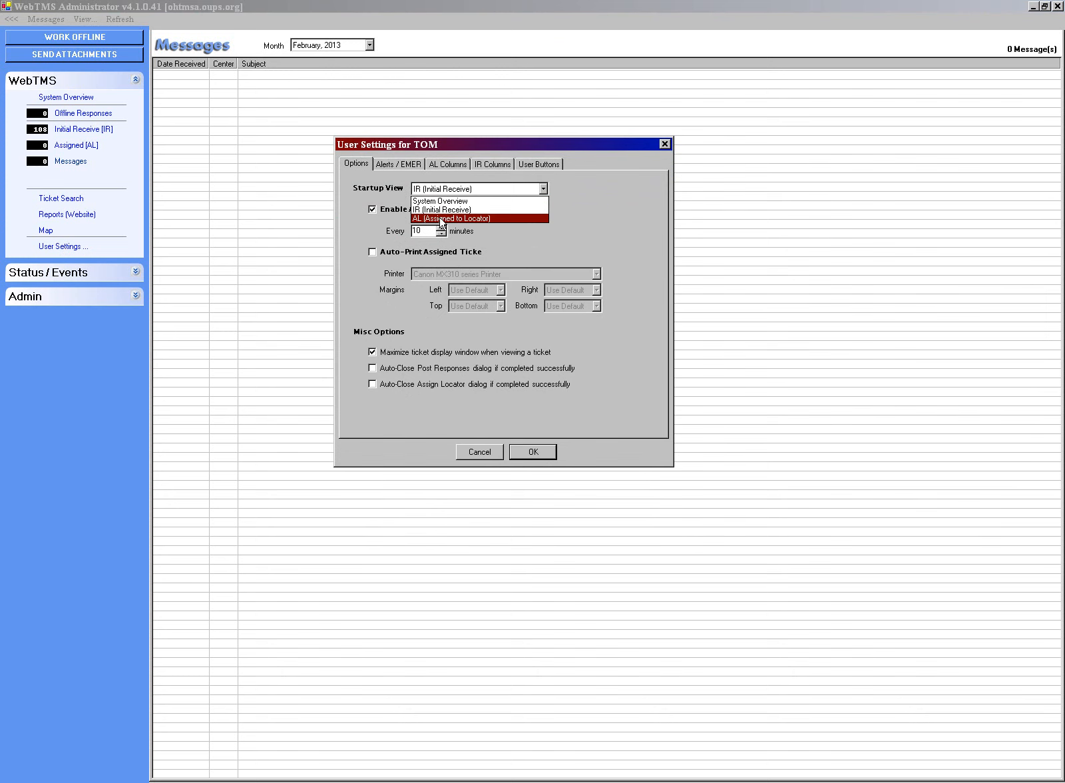
{"action": "left_click", "coordinate": [614, 198]}
{"action": "left_click", "coordinate": [376, 210]}
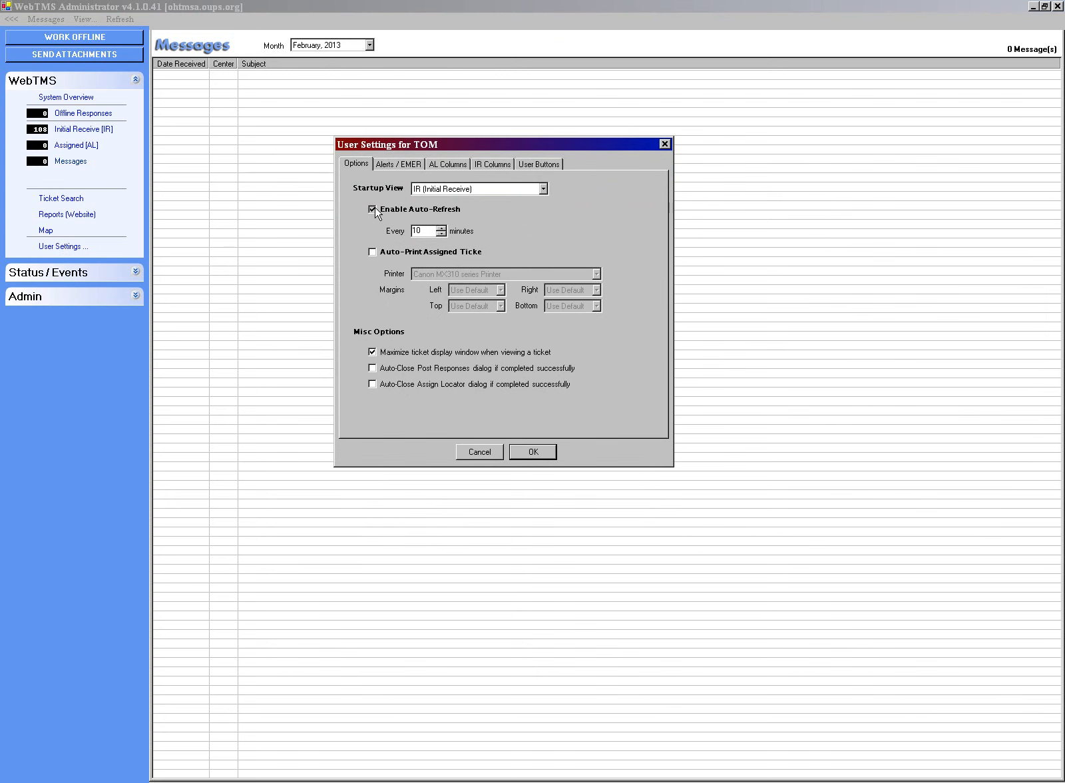
{"action": "left_click", "coordinate": [390, 213]}
Try enabling auto-print for assigned tickets, review the available printers, and discard the settings changes.
{"action": "left_click", "coordinate": [373, 257]}
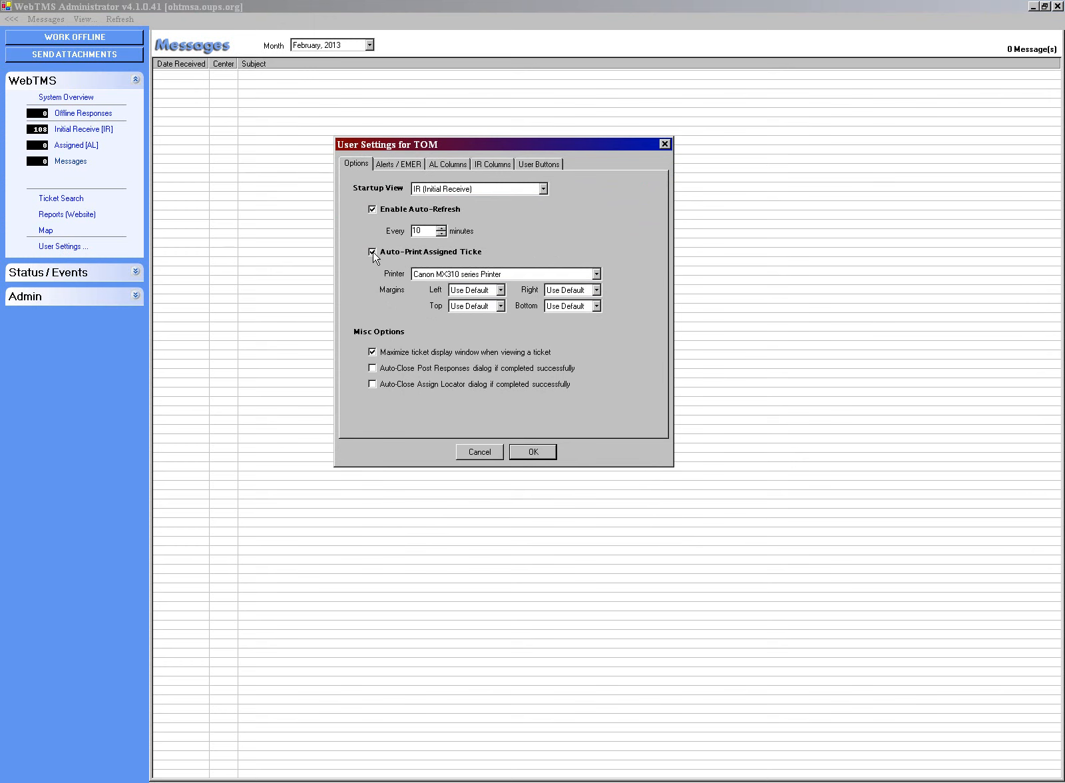
{"action": "left_click", "coordinate": [497, 276]}
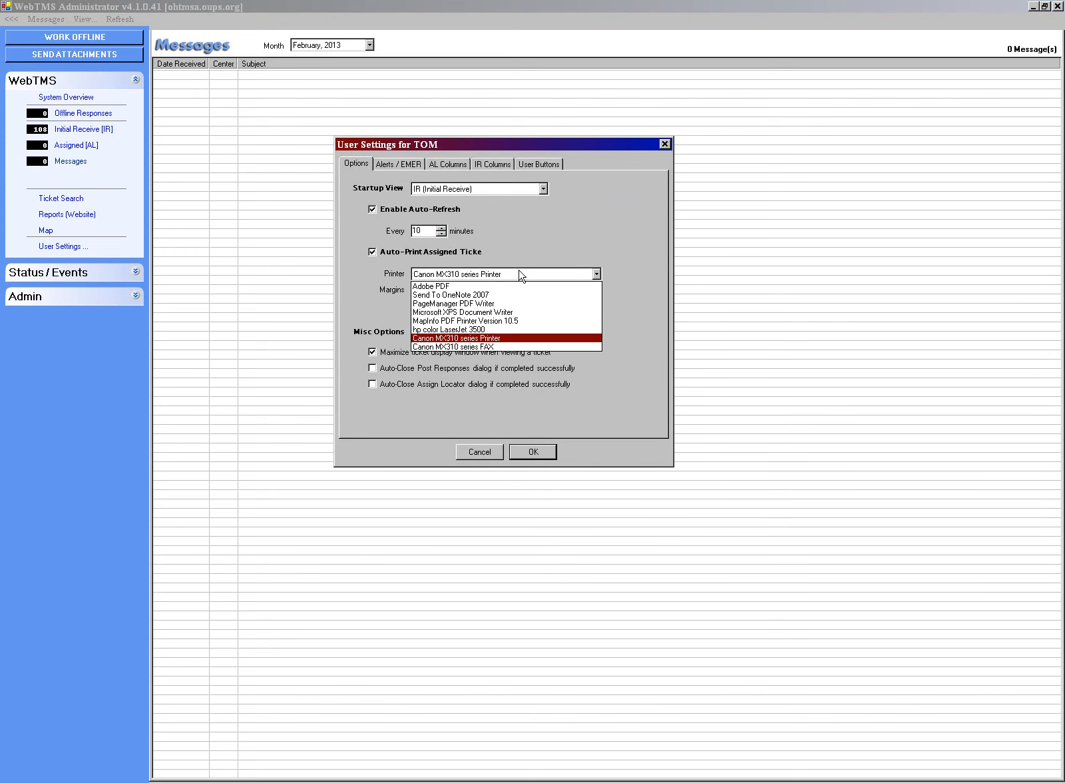
{"action": "left_click", "coordinate": [532, 246]}
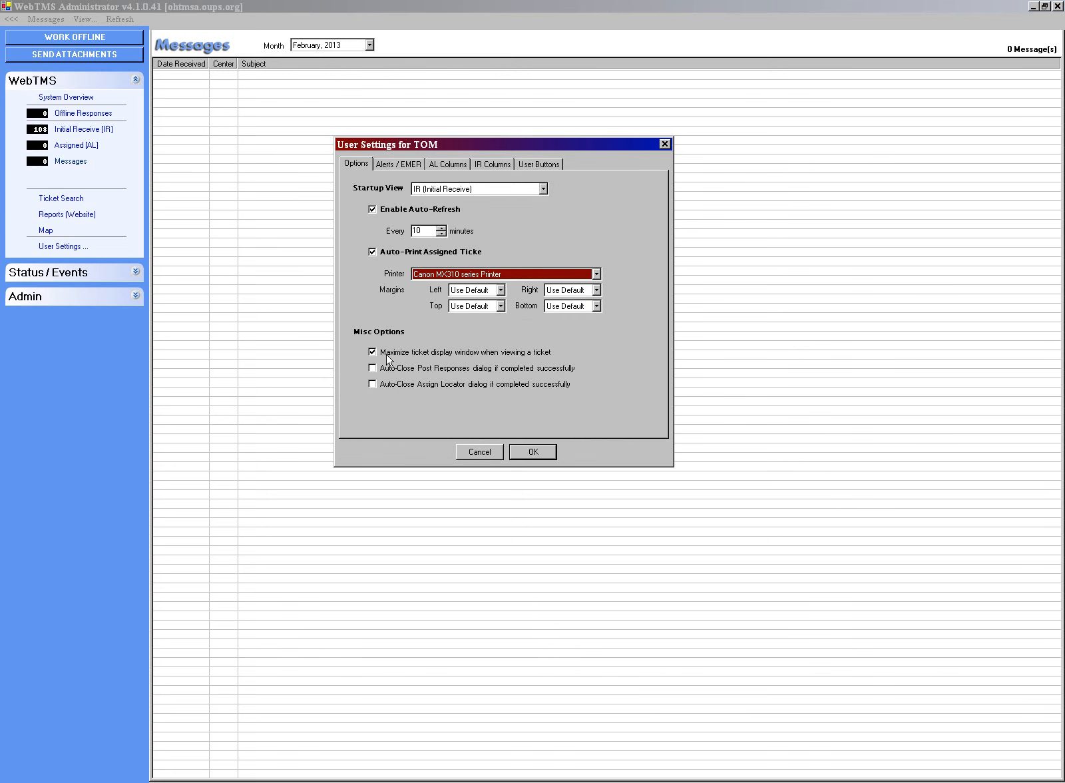
{"action": "left_click", "coordinate": [406, 164]}
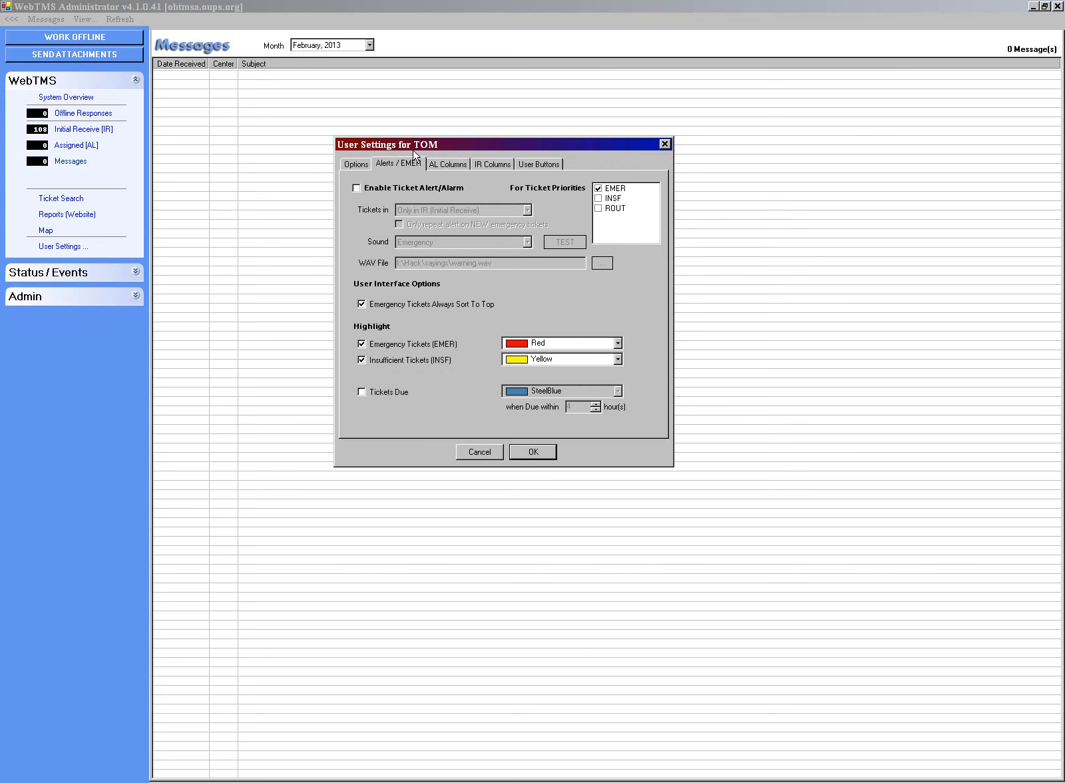
{"action": "left_click", "coordinate": [479, 452]}
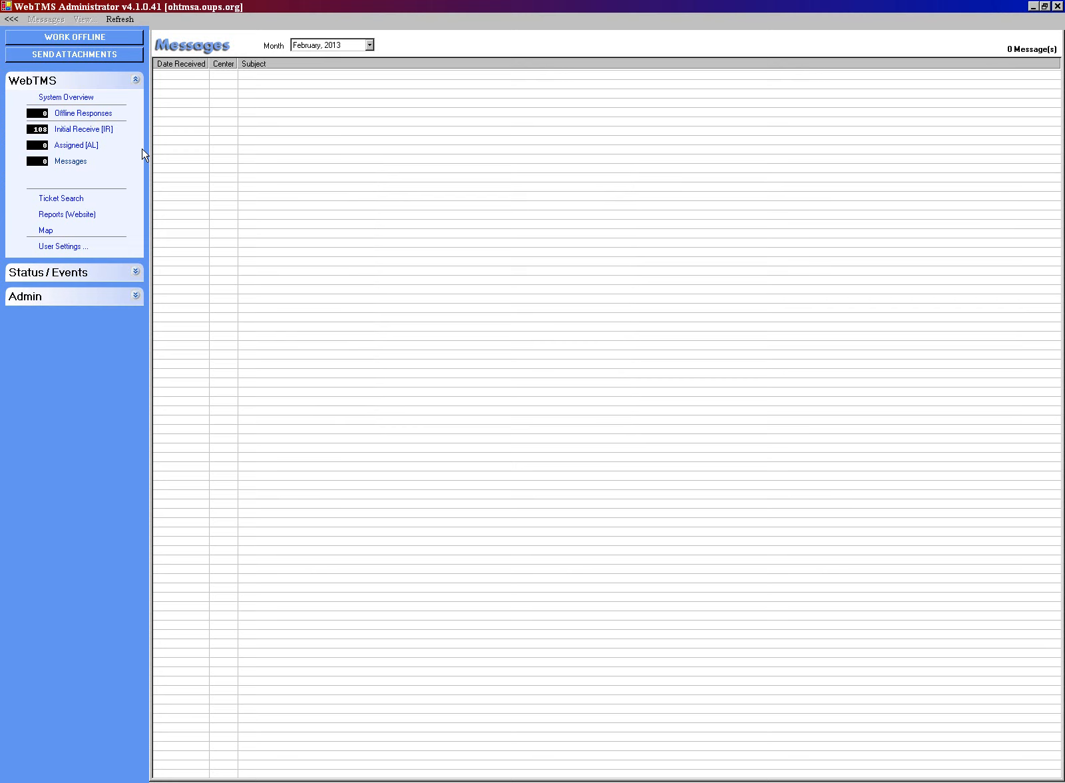
From the Initial Receive view, enable the ticket alert/alarm in the user settings and test the Emergency sound.
{"action": "left_click", "coordinate": [84, 129]}
{"action": "left_click", "coordinate": [60, 247]}
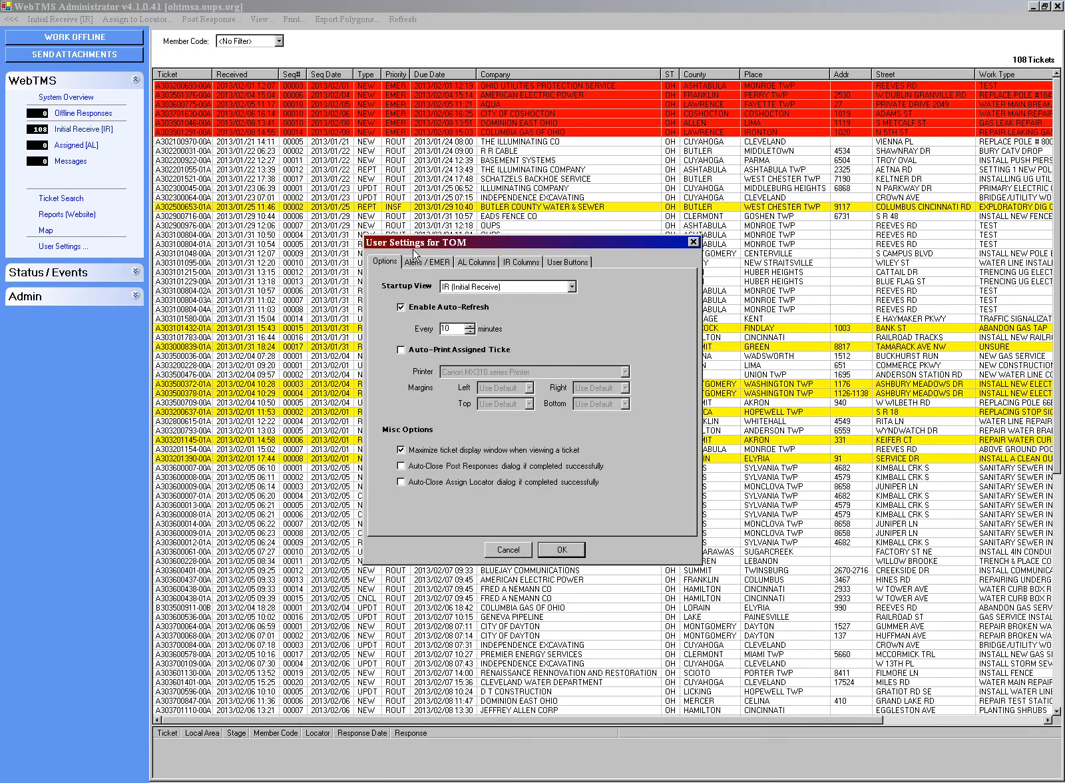
{"action": "left_click", "coordinate": [432, 264]}
{"action": "left_click_drag", "start_coordinate": [512, 238], "coordinate": [532, 266]}
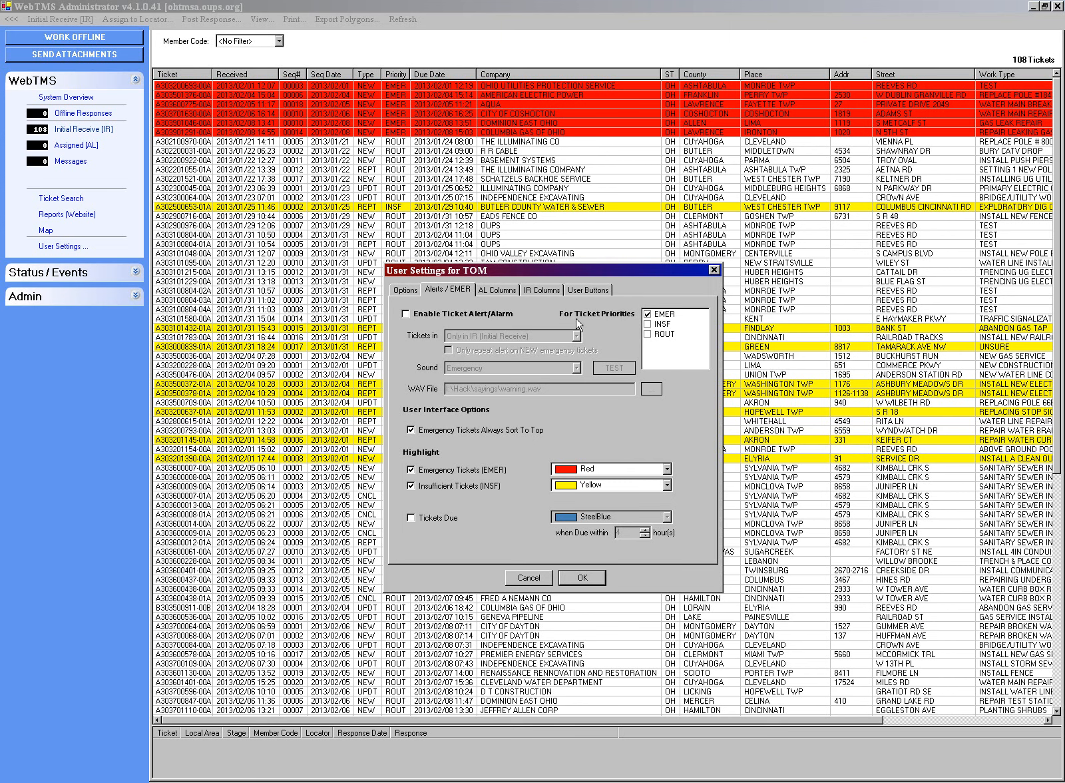
{"action": "left_click", "coordinate": [407, 315]}
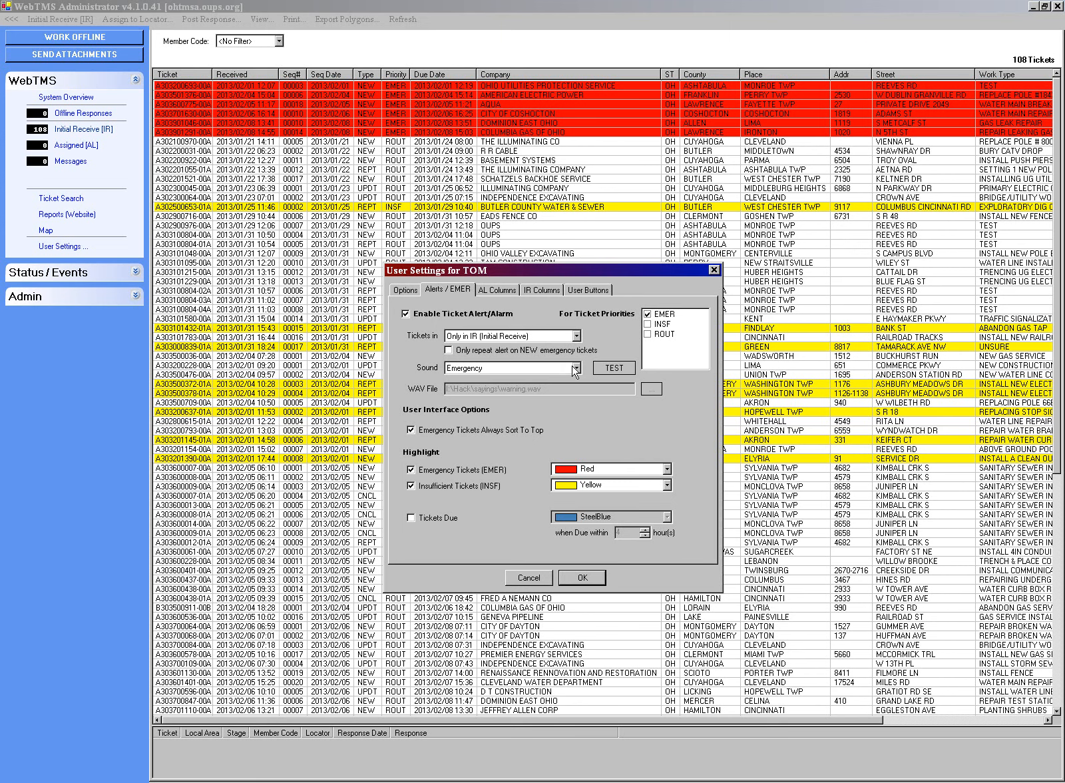
{"action": "left_click", "coordinate": [611, 369]}
{"action": "left_click", "coordinate": [411, 430]}
{"action": "left_click_drag", "start_coordinate": [656, 277], "coordinate": [619, 256]}
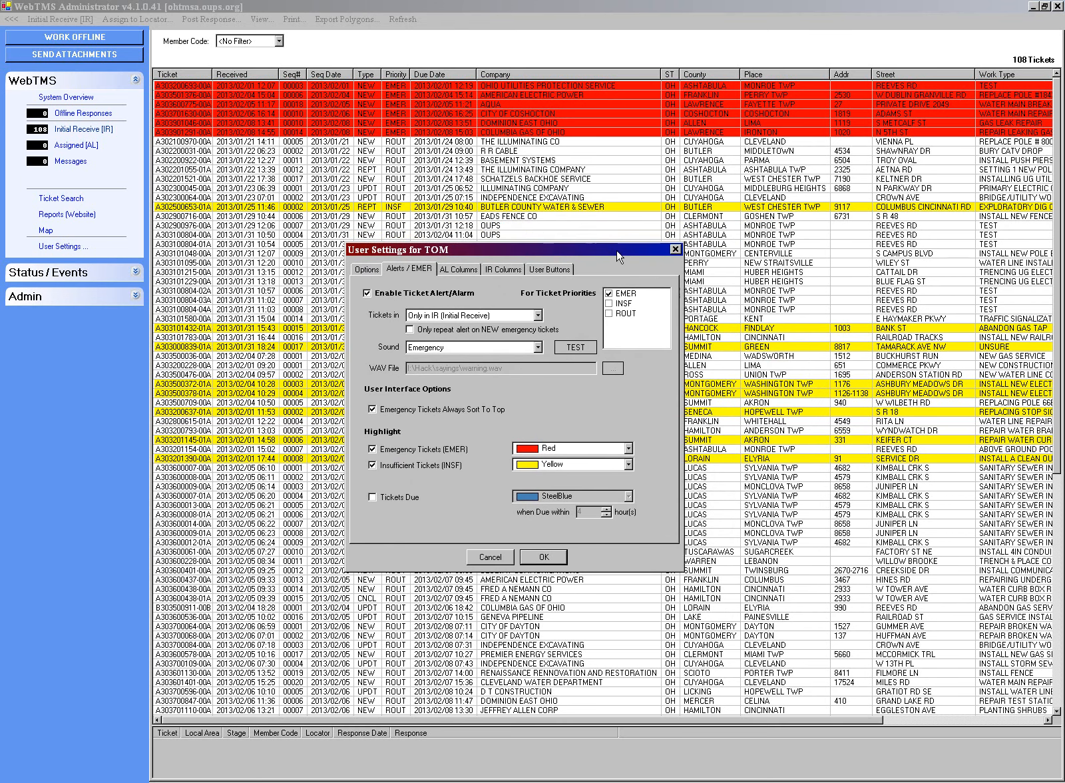
Review the highlight colour choices for insufficient and emergency tickets.
{"action": "left_click", "coordinate": [547, 465]}
{"action": "left_click", "coordinate": [570, 464]}
{"action": "left_click", "coordinate": [570, 450]}
{"action": "left_click", "coordinate": [570, 447]}
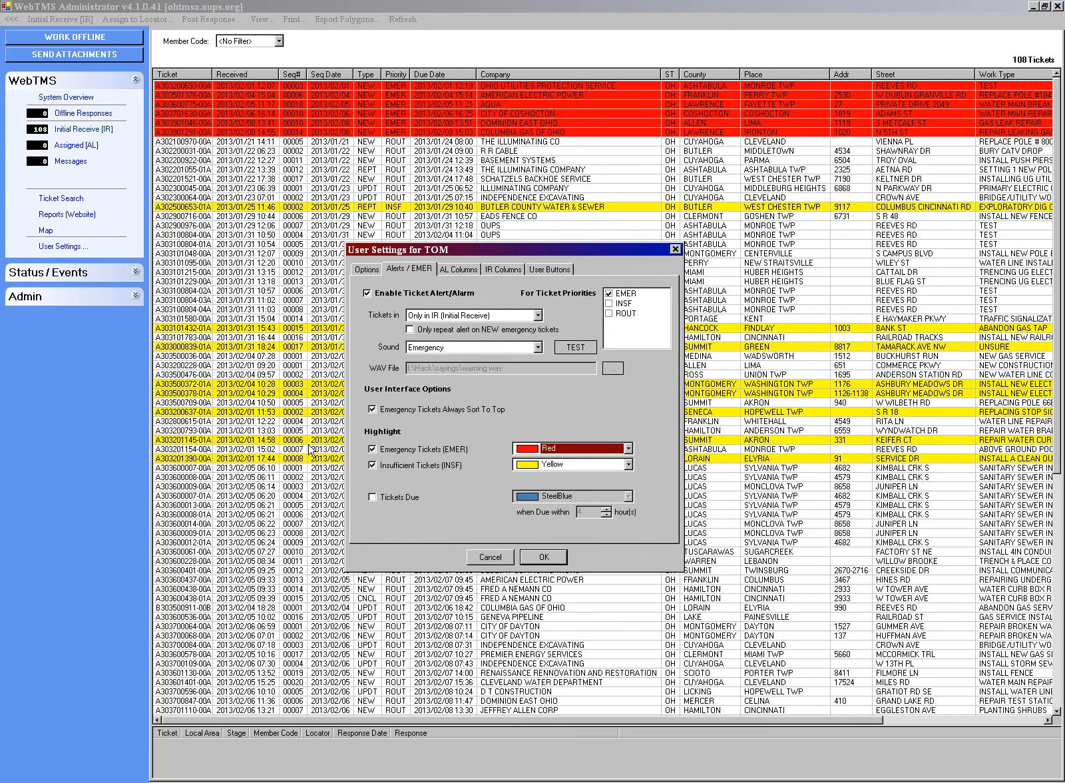
Try the Tickets Due highlight, browse its colour choices, and turn the highlight off again.
{"action": "left_click", "coordinate": [373, 496]}
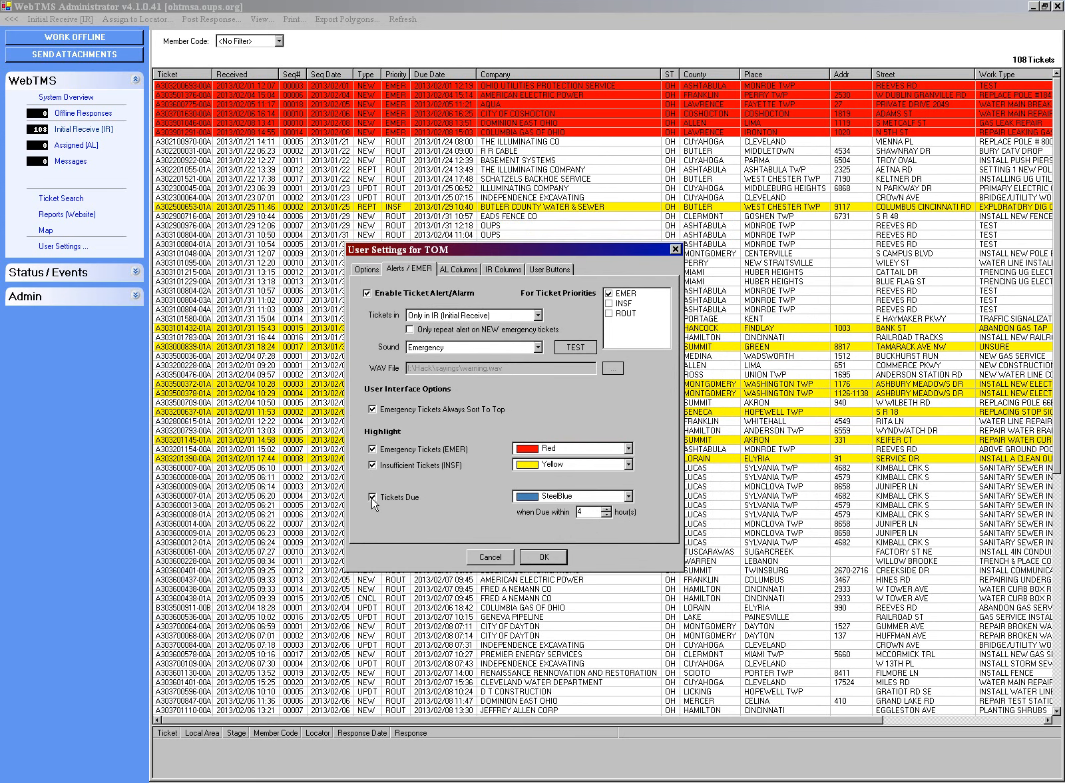
{"action": "left_click", "coordinate": [544, 498]}
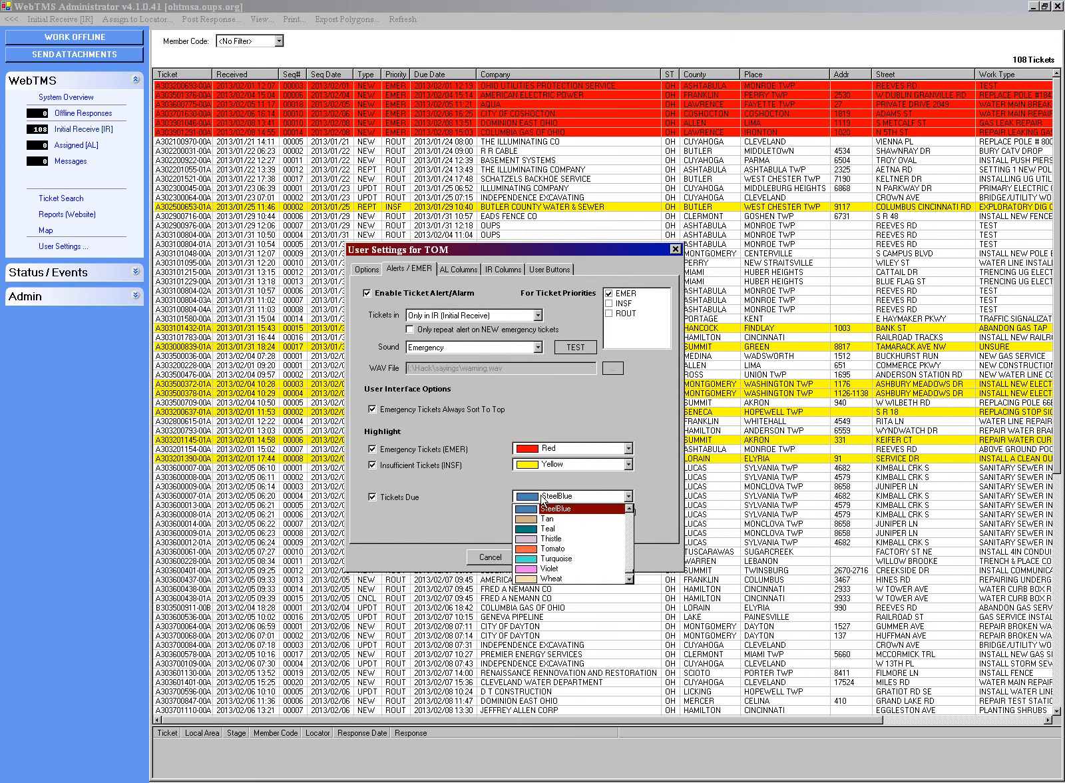
{"action": "left_click", "coordinate": [544, 499]}
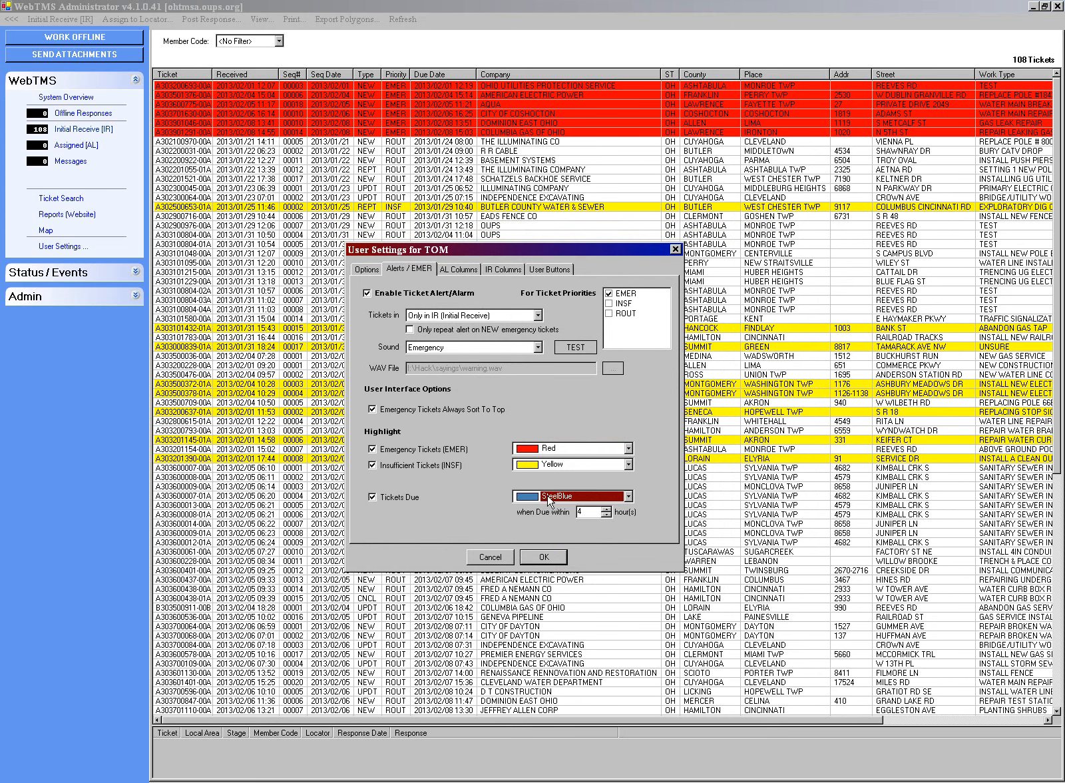
{"action": "left_click", "coordinate": [549, 500]}
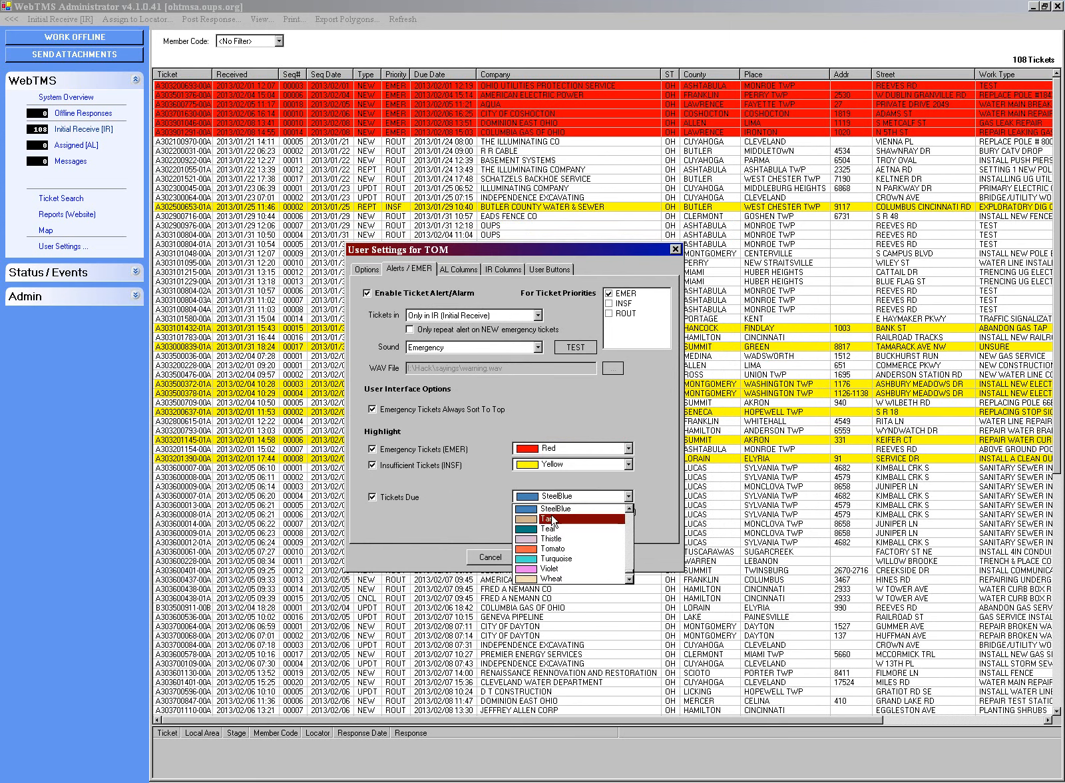
{"action": "left_click", "coordinate": [584, 499]}
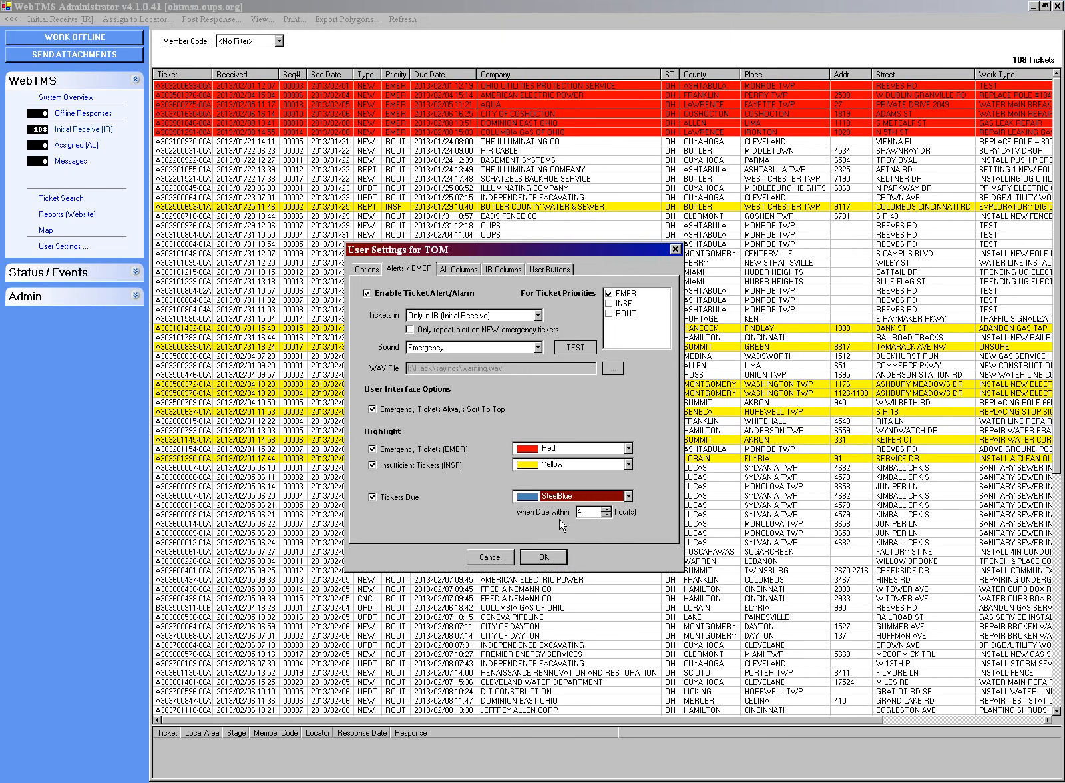
{"action": "left_click", "coordinate": [420, 496]}
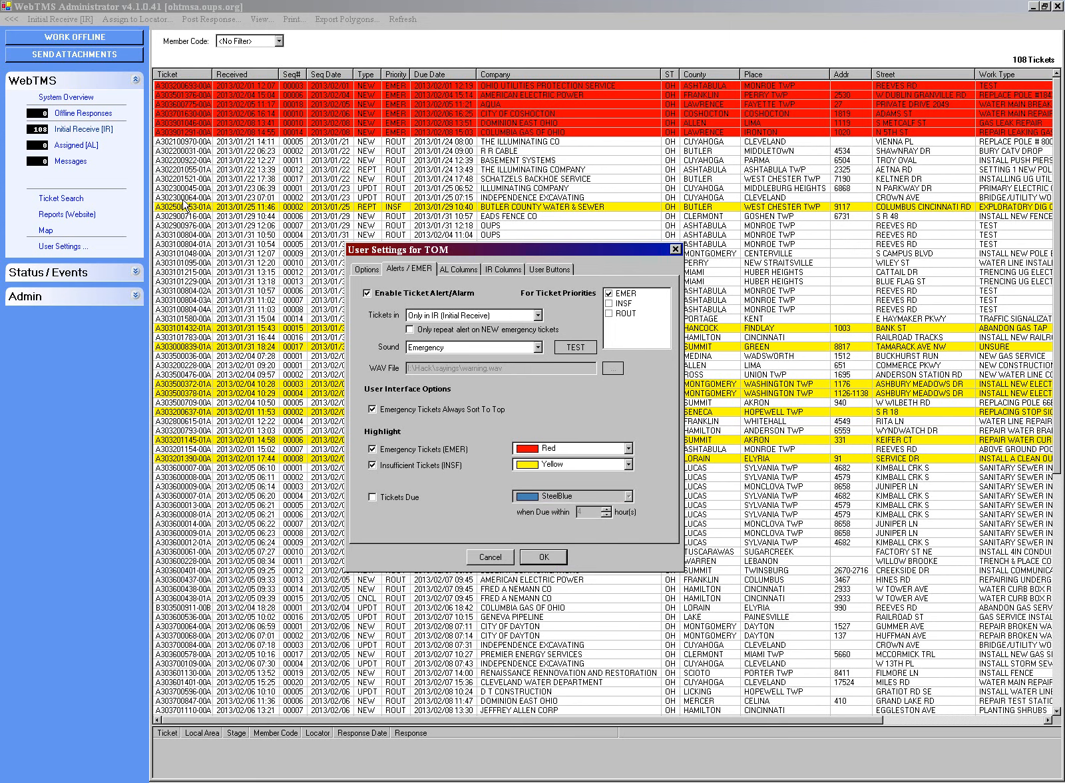
Compare the columns selectable for the Assigned to Locator view with those for the Initial Receive view.
{"action": "left_click", "coordinate": [458, 269]}
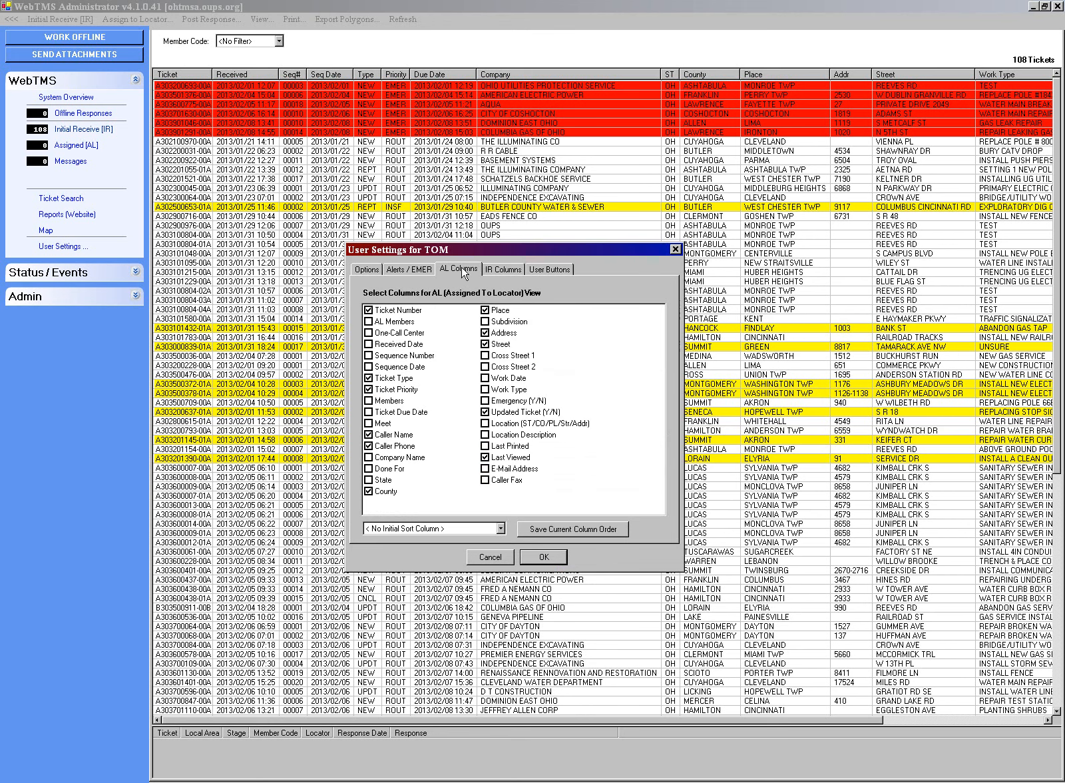
{"action": "left_click", "coordinate": [504, 270]}
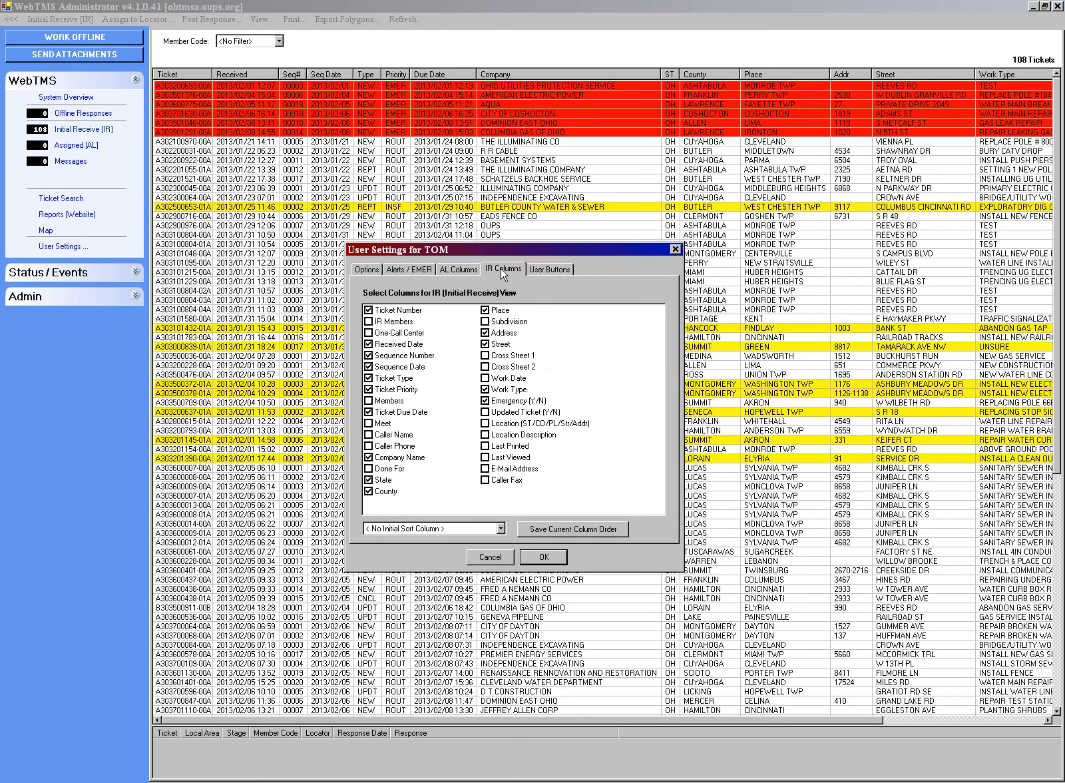
{"action": "left_click", "coordinate": [473, 269]}
{"action": "left_click", "coordinate": [496, 269]}
{"action": "left_click", "coordinate": [476, 270]}
{"action": "left_click", "coordinate": [498, 270]}
{"action": "left_click", "coordinate": [485, 332]}
Review the response codes assignable to the F1 user button and save the user settings.
{"action": "left_click", "coordinate": [553, 269]}
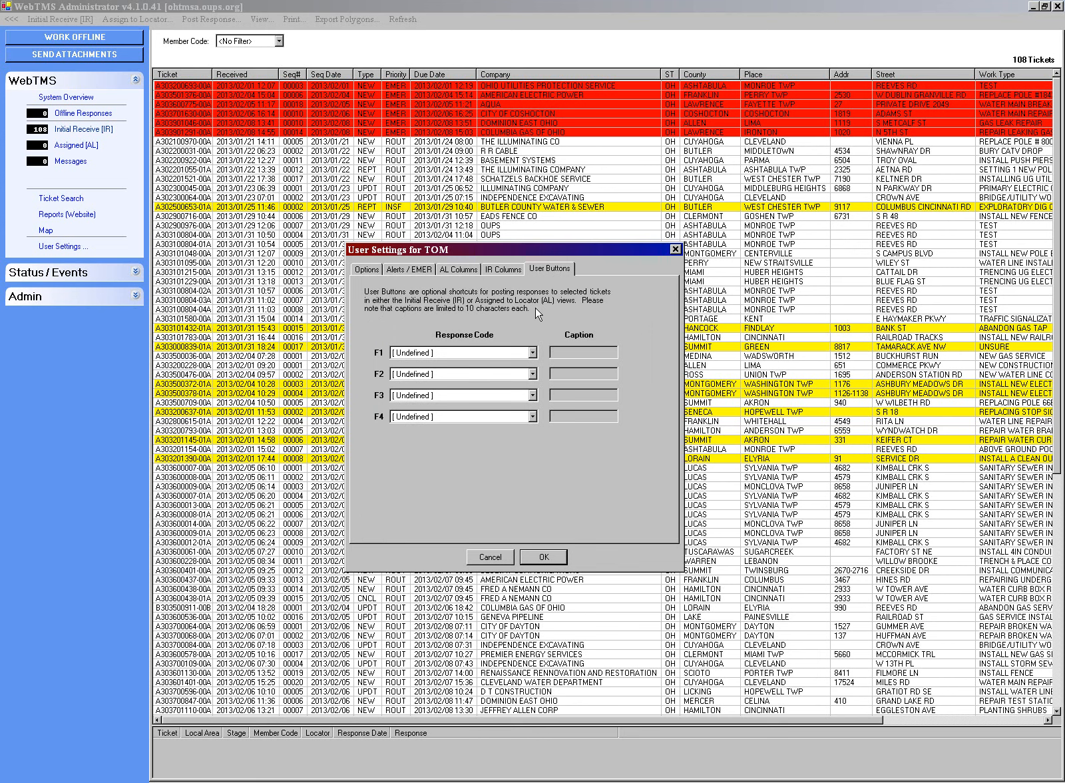
{"action": "left_click", "coordinate": [532, 353]}
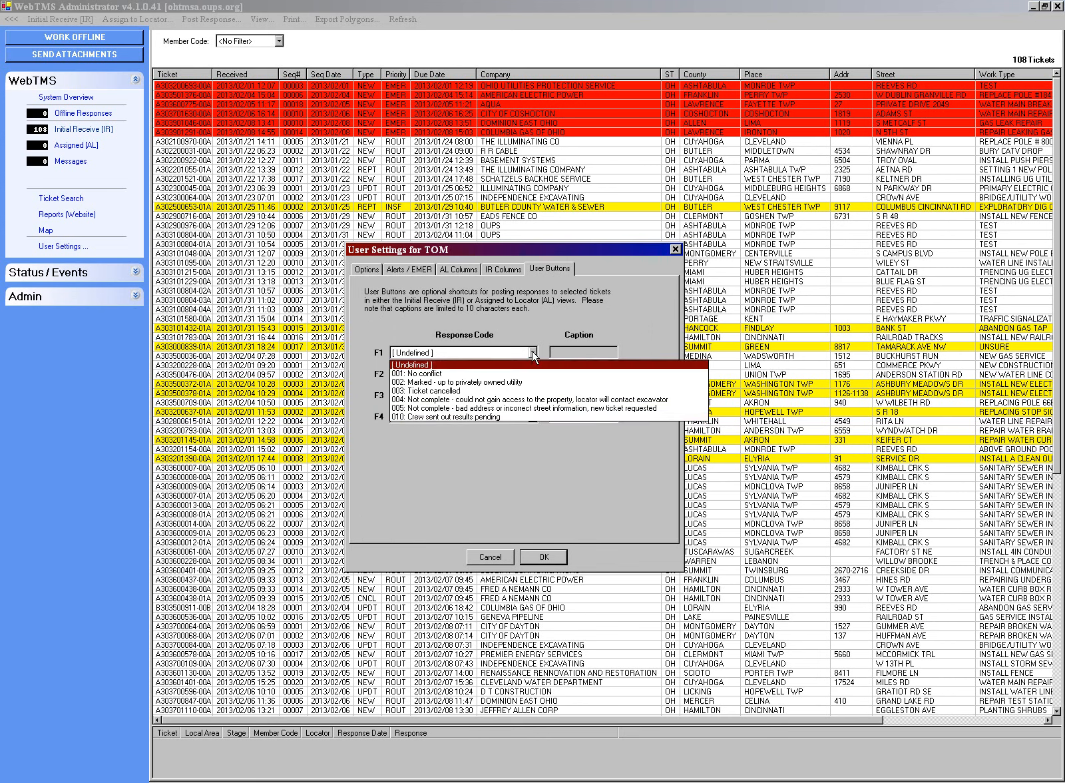
{"action": "left_click", "coordinate": [517, 333]}
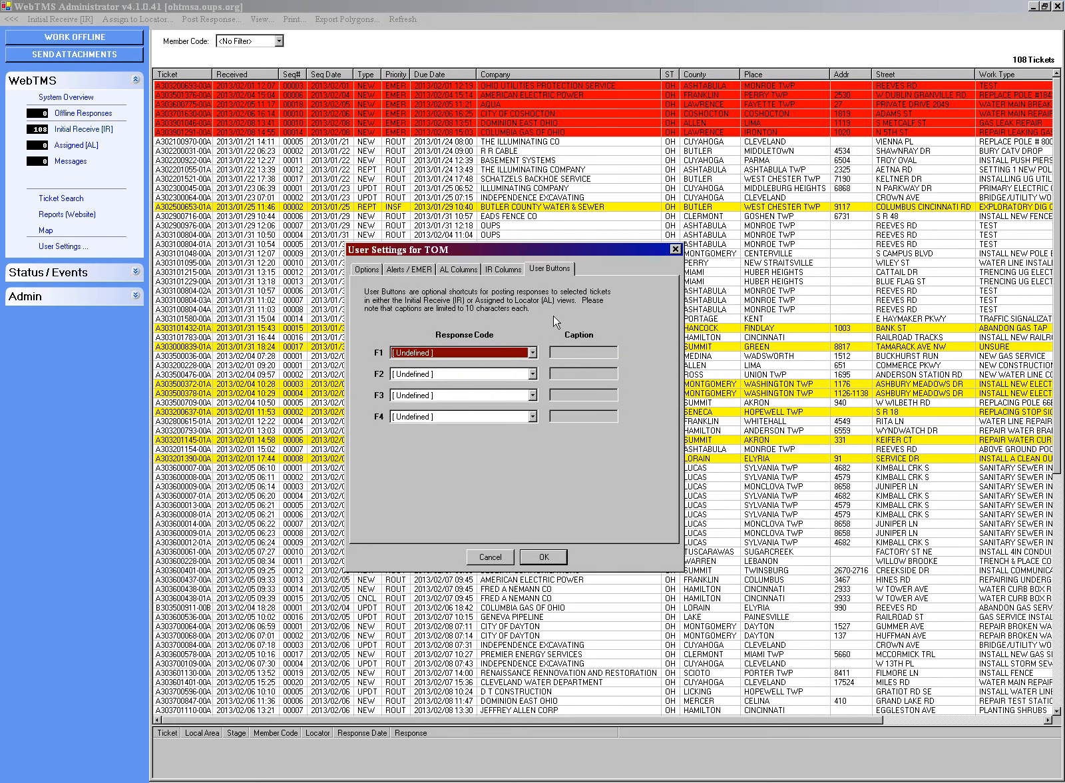
{"action": "left_click", "coordinate": [533, 557]}
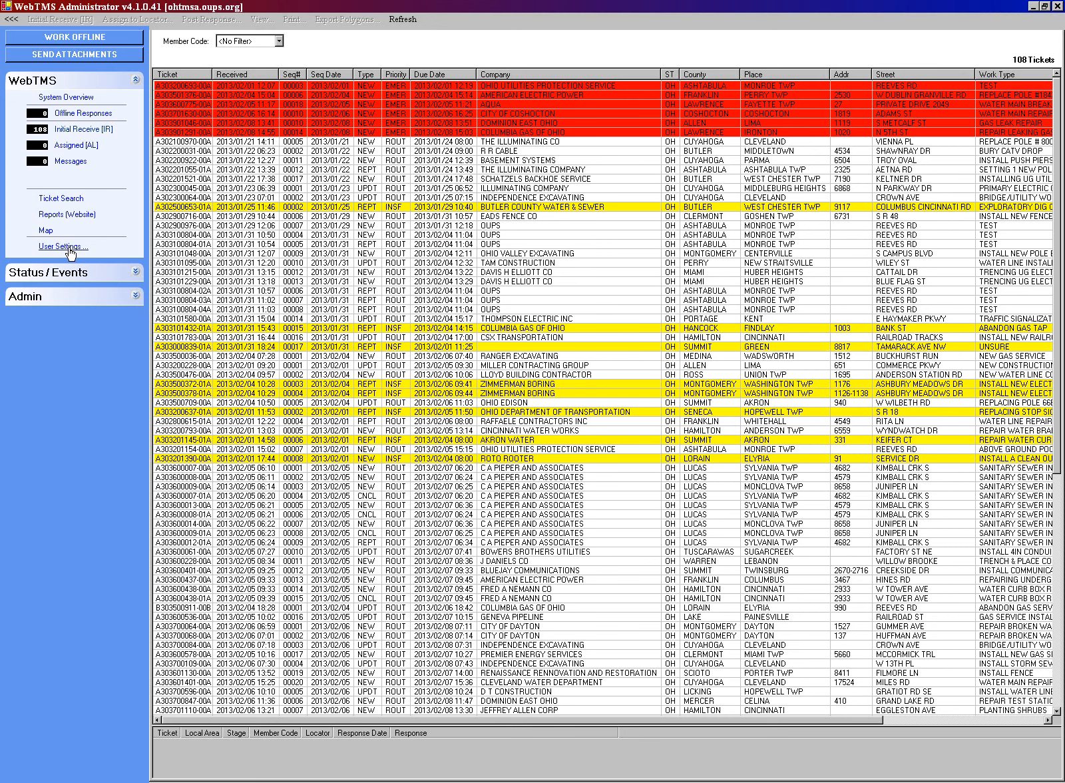
Open the list of user accounts from the administration section and examine it.
{"action": "left_click", "coordinate": [137, 300]}
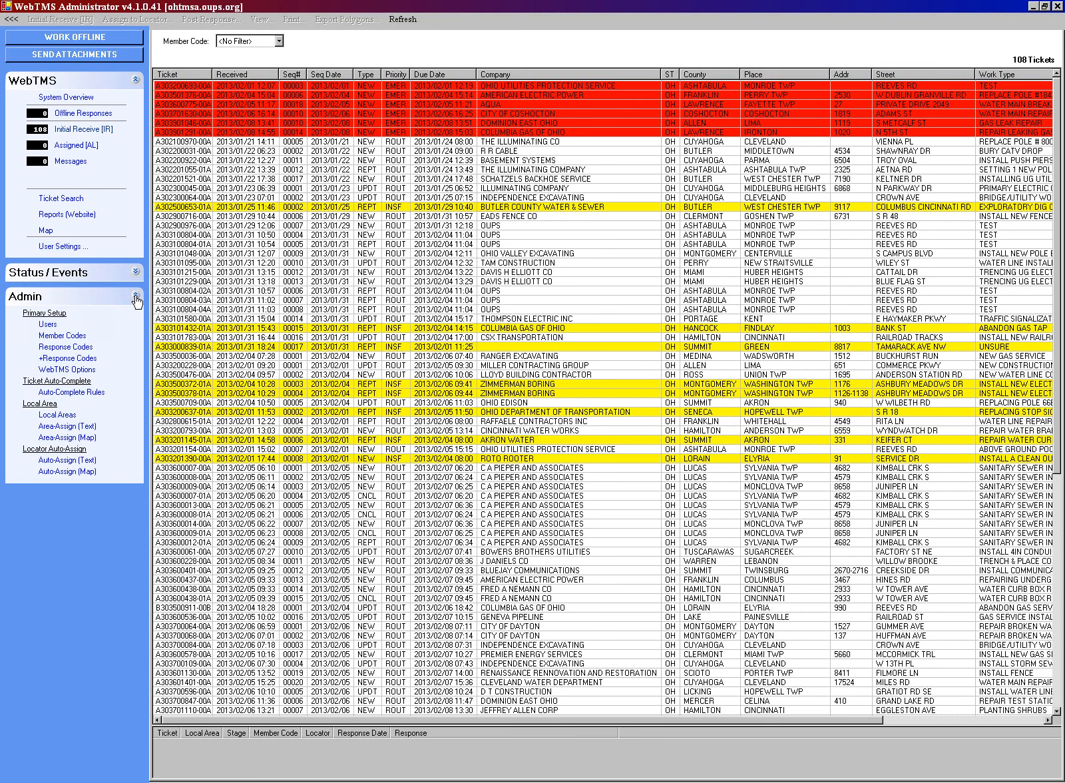
{"action": "left_click", "coordinate": [47, 325]}
{"action": "left_click_drag", "start_coordinate": [627, 248], "coordinate": [603, 156]}
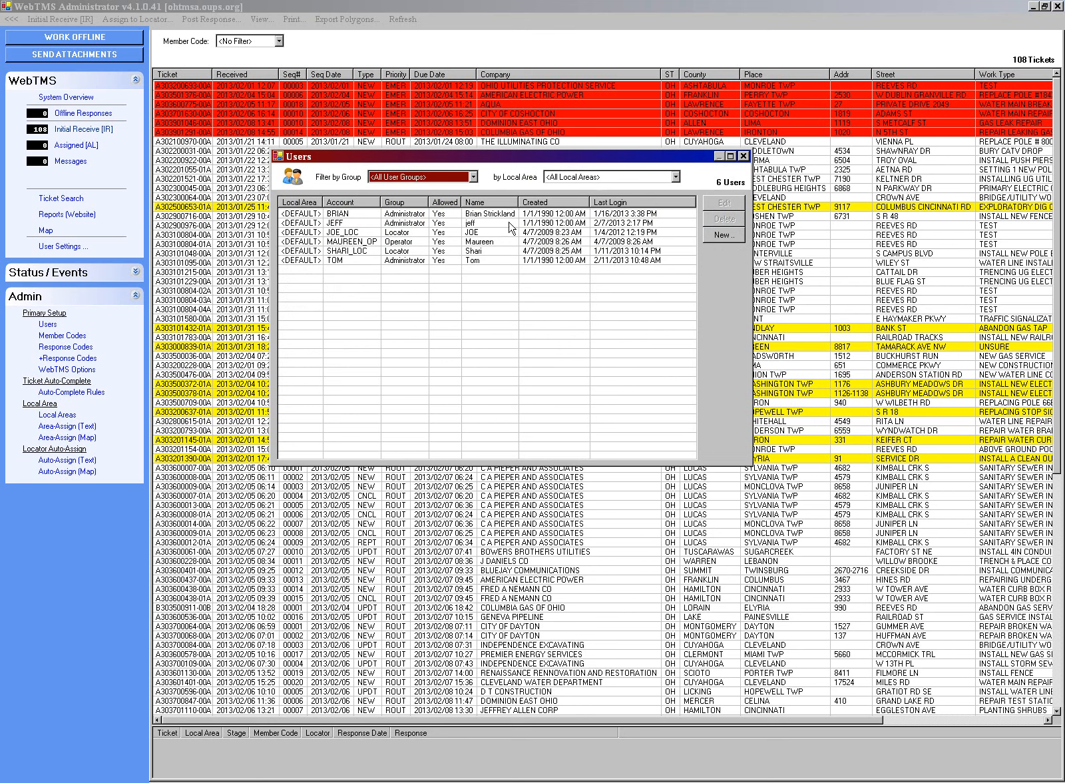
Start a new user profile, examine its User Group choices, and cancel without creating the user.
{"action": "left_click", "coordinate": [723, 237]}
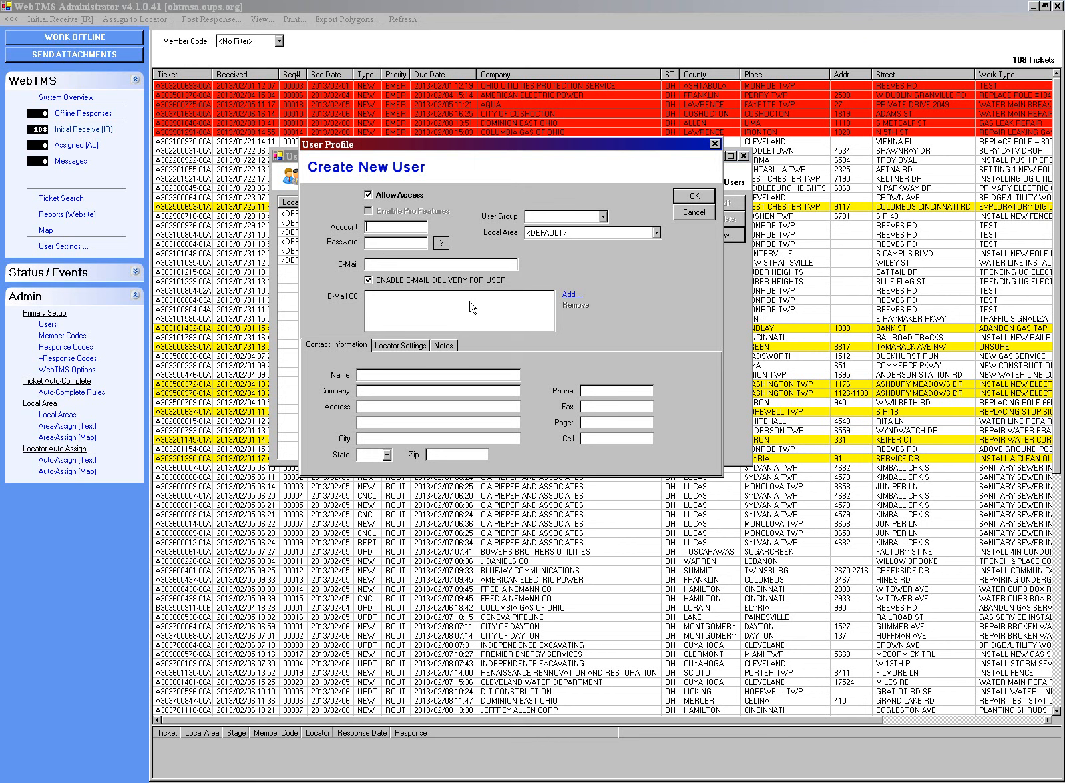
{"action": "left_click", "coordinate": [593, 218]}
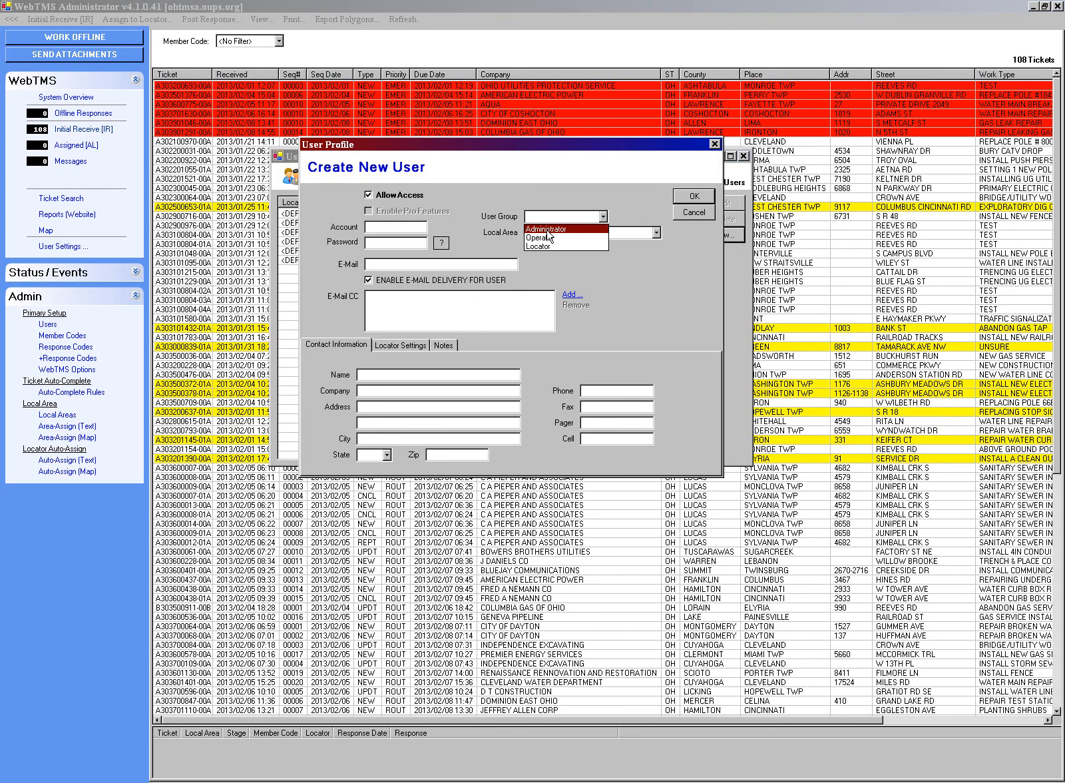
{"action": "left_click", "coordinate": [611, 259]}
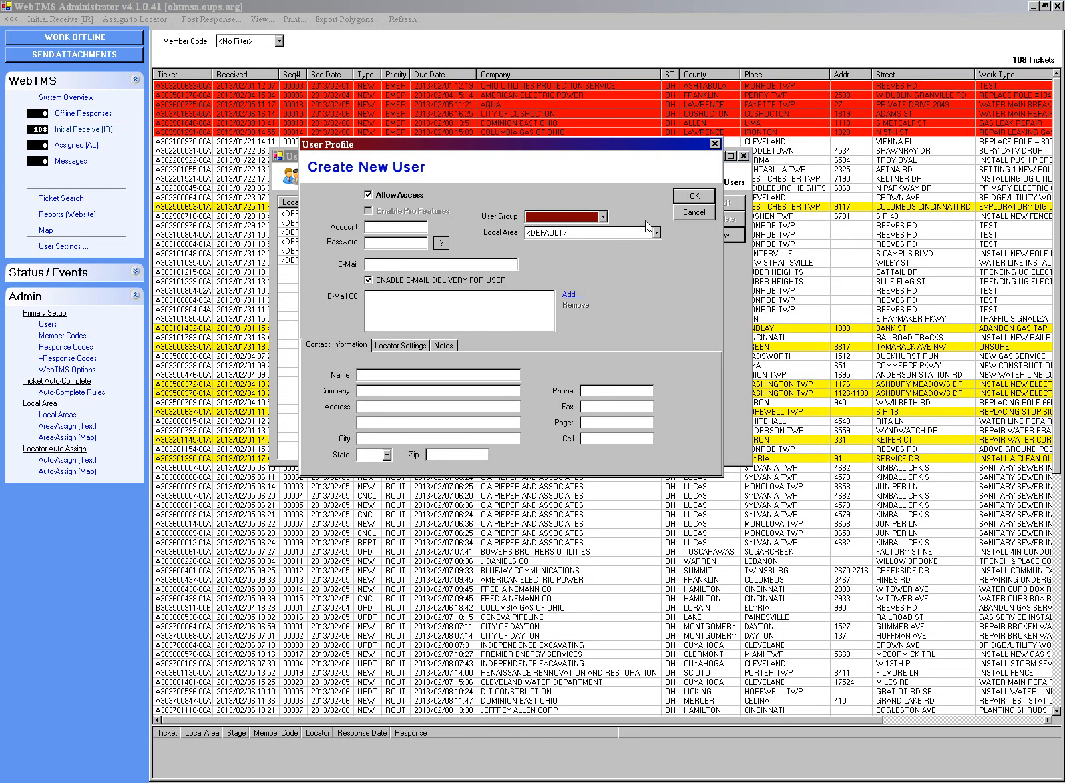
{"action": "left_click", "coordinate": [694, 213]}
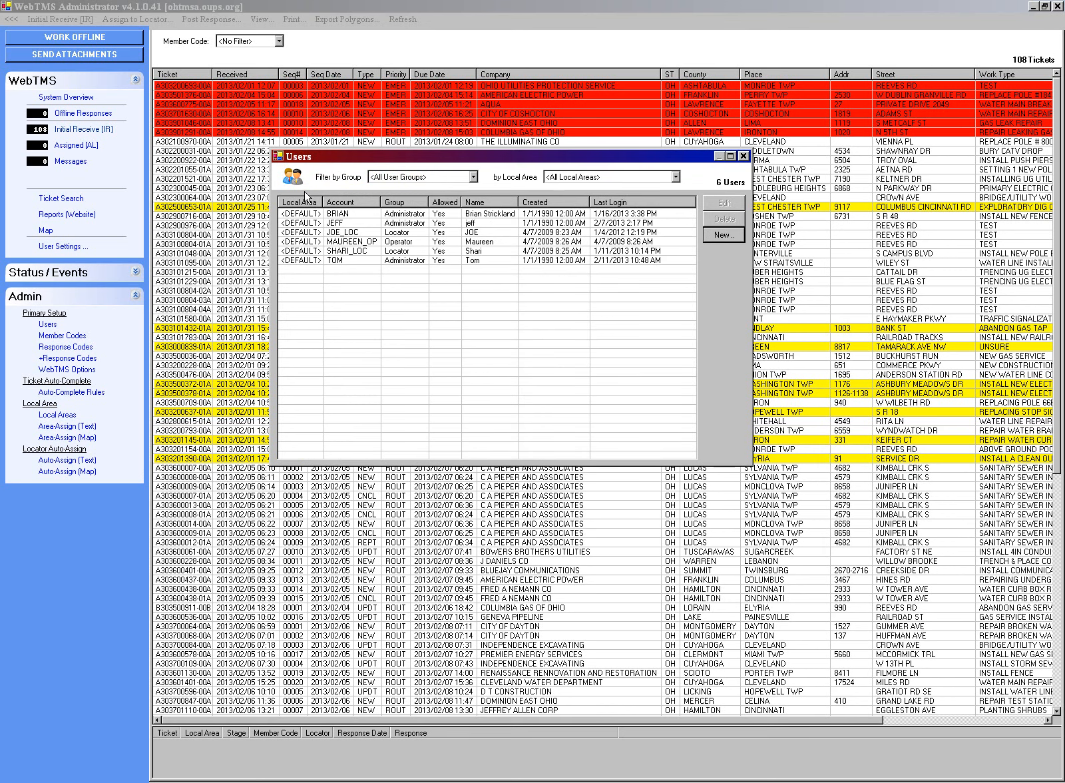
Leave the user accounts and examine the member codes registered for the OUPS center.
{"action": "left_click", "coordinate": [744, 158]}
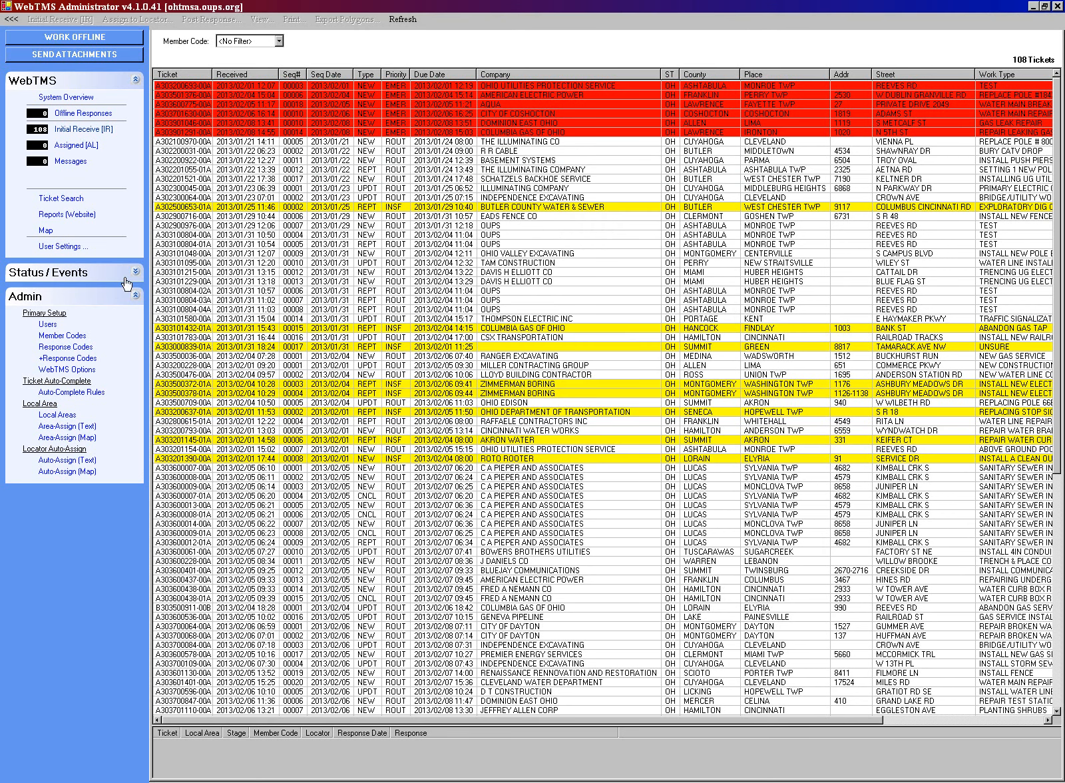
{"action": "left_click", "coordinate": [48, 337]}
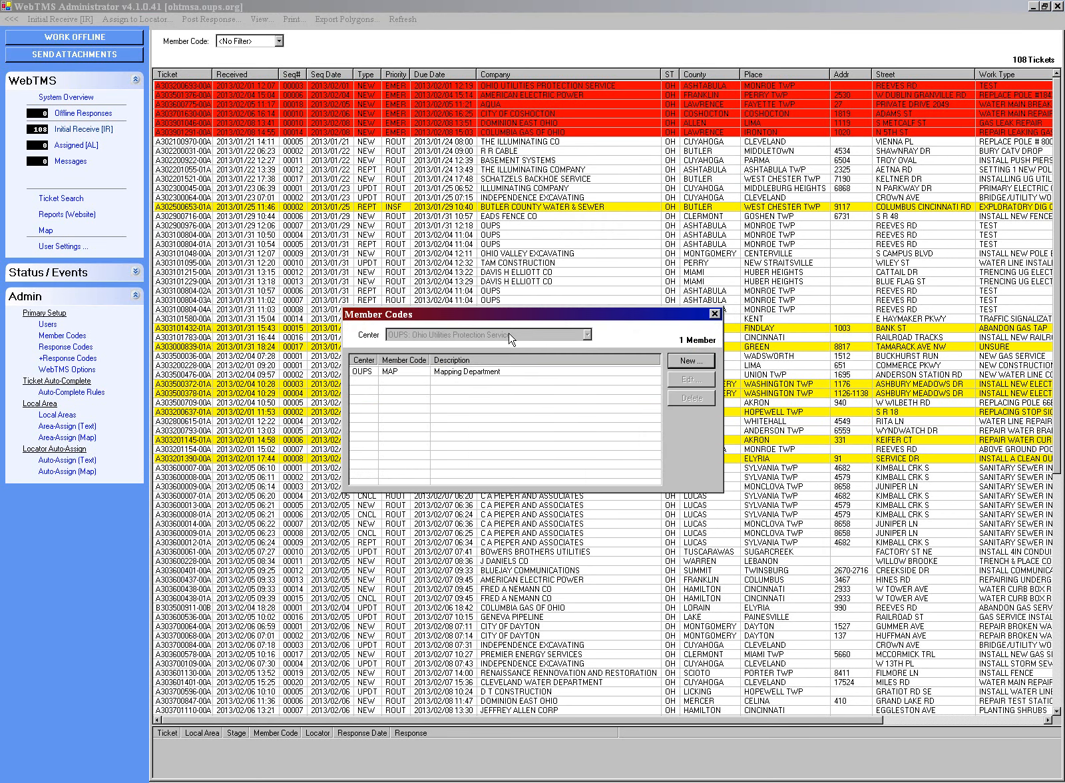
{"action": "left_click", "coordinate": [714, 314]}
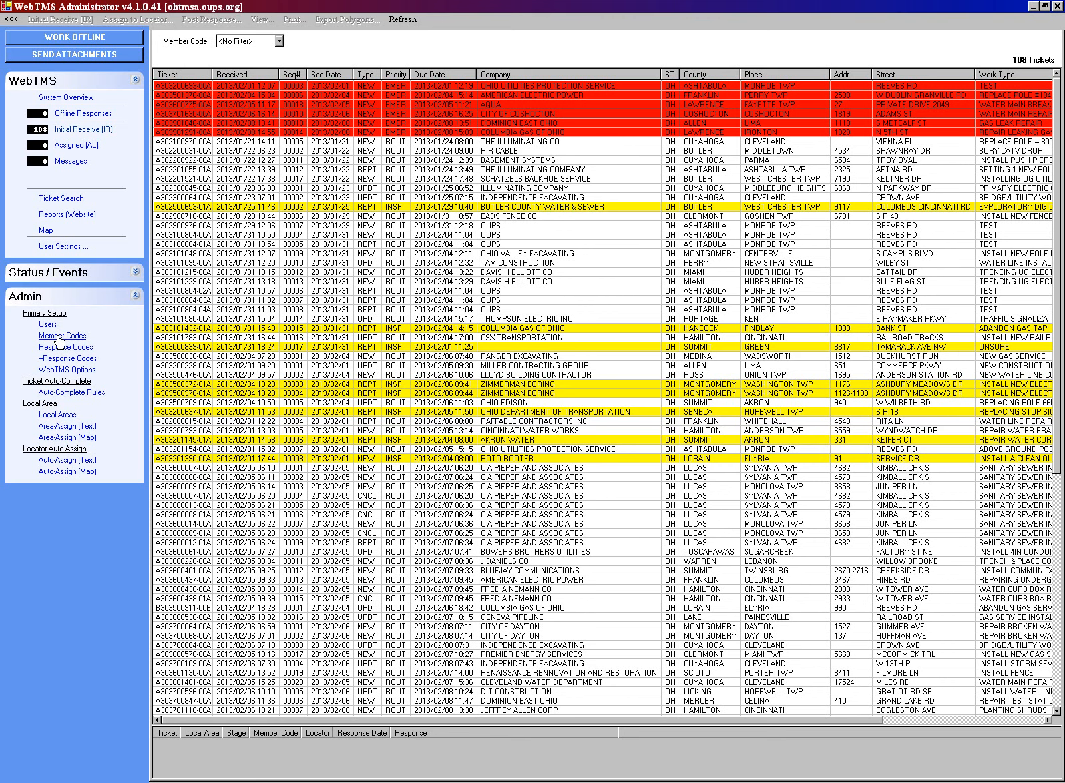
Examine the WebTMS response codes, including code 010, Crew sent out results pending.
{"action": "left_click", "coordinate": [58, 347]}
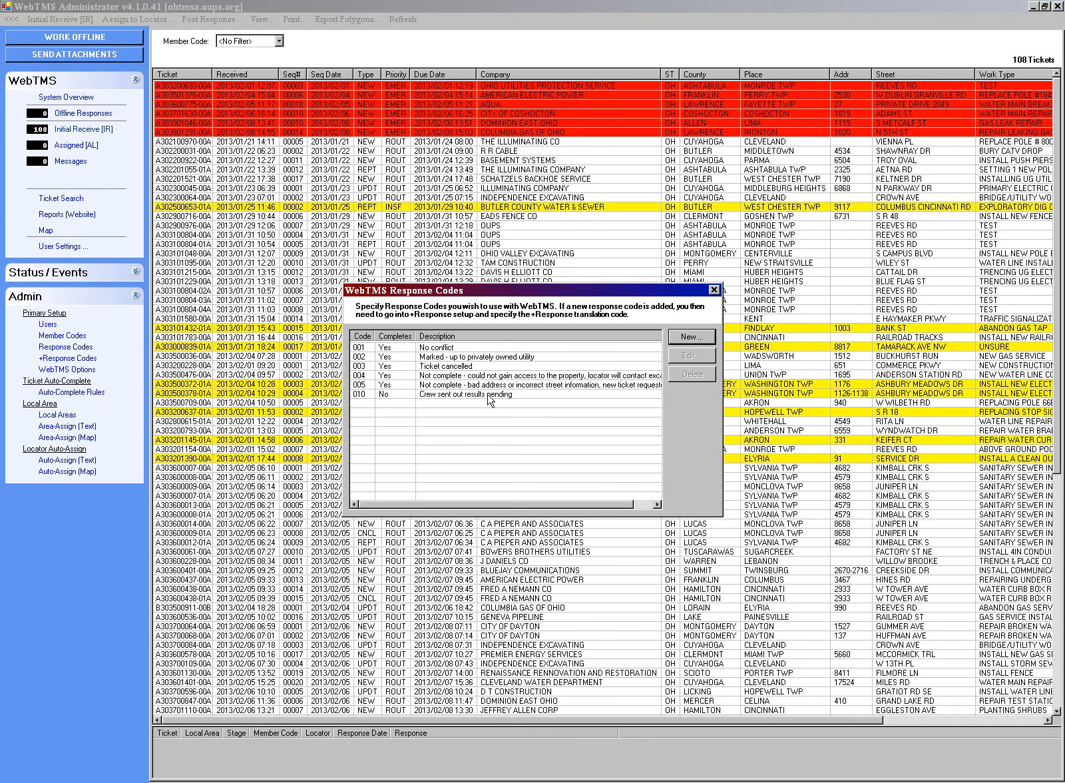
{"action": "left_click", "coordinate": [366, 395]}
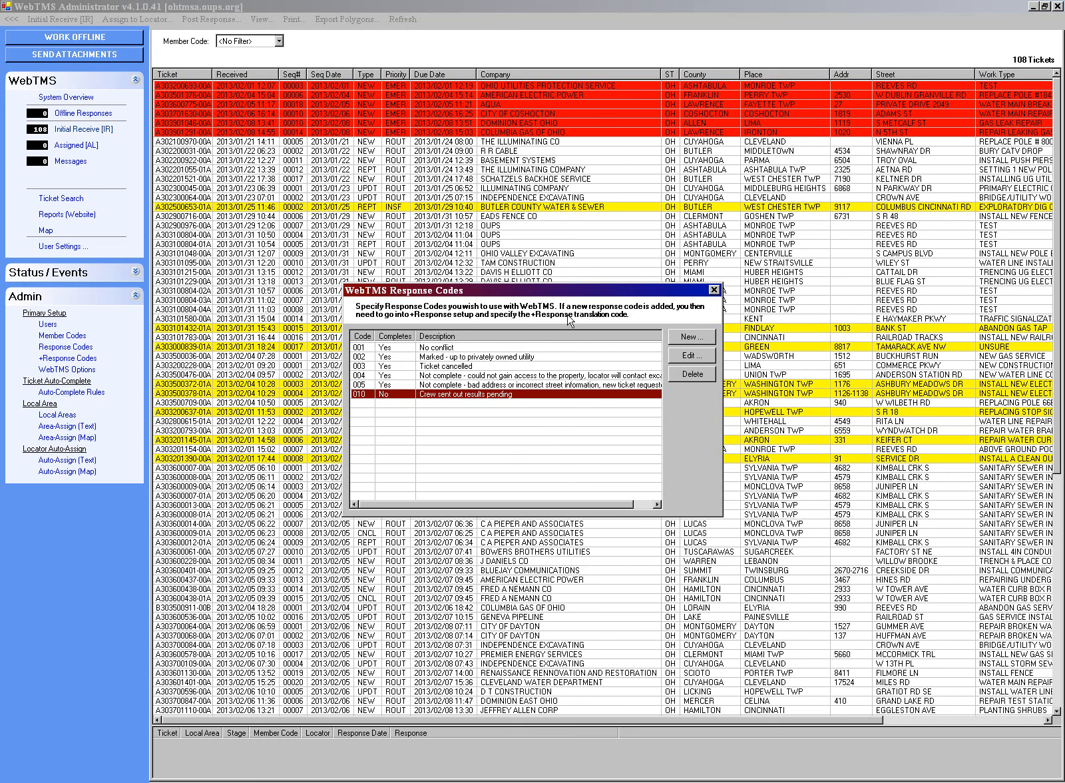
{"action": "left_click", "coordinate": [714, 290]}
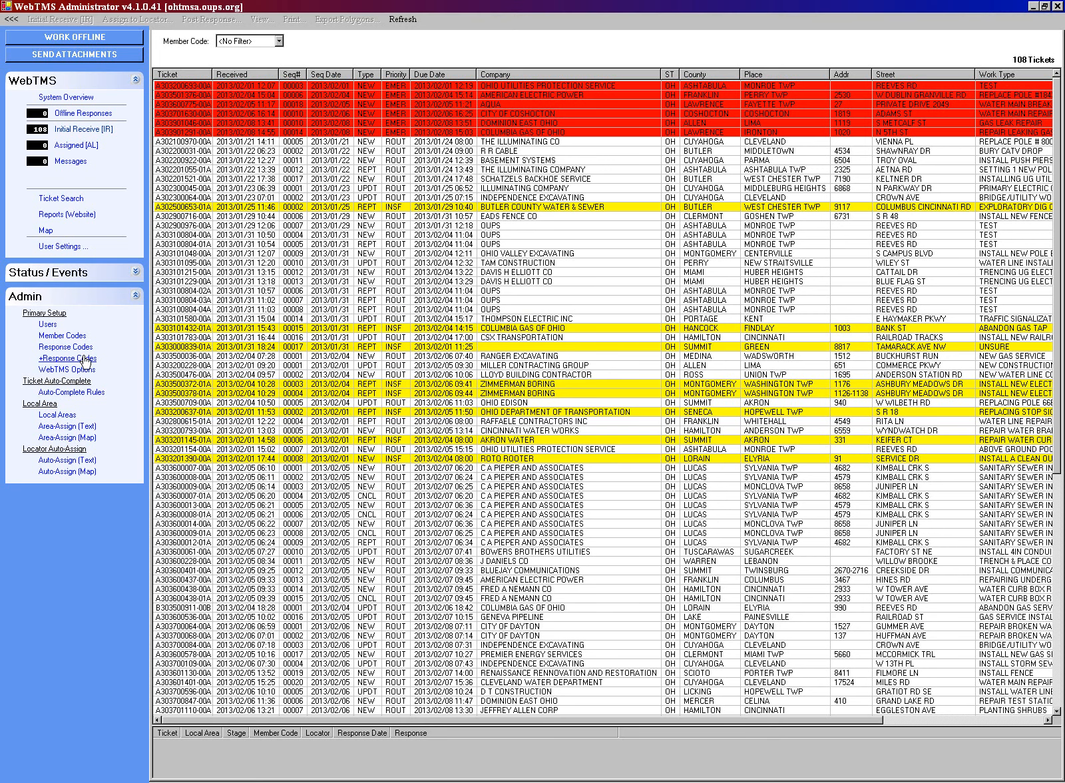
Change the OUPS +Response translation of code 010, Crew sent out results pending, to 004, Not complete - could not gain access.
{"action": "left_click", "coordinate": [80, 359]}
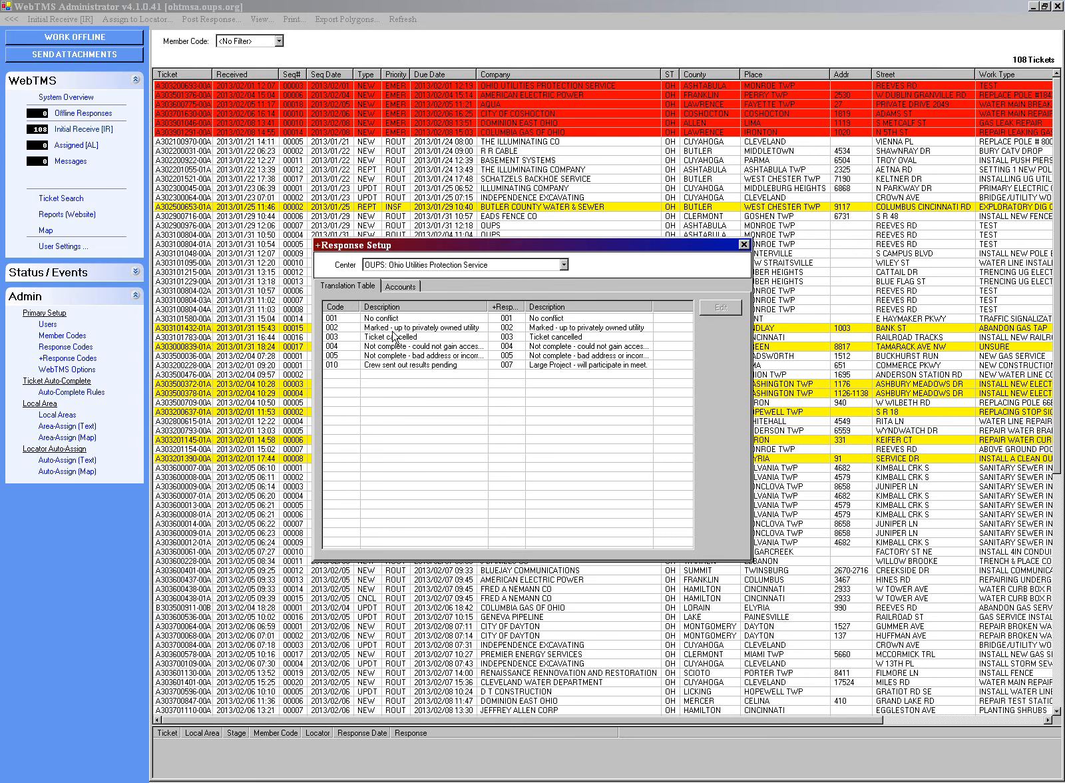
{"action": "left_click", "coordinate": [345, 370]}
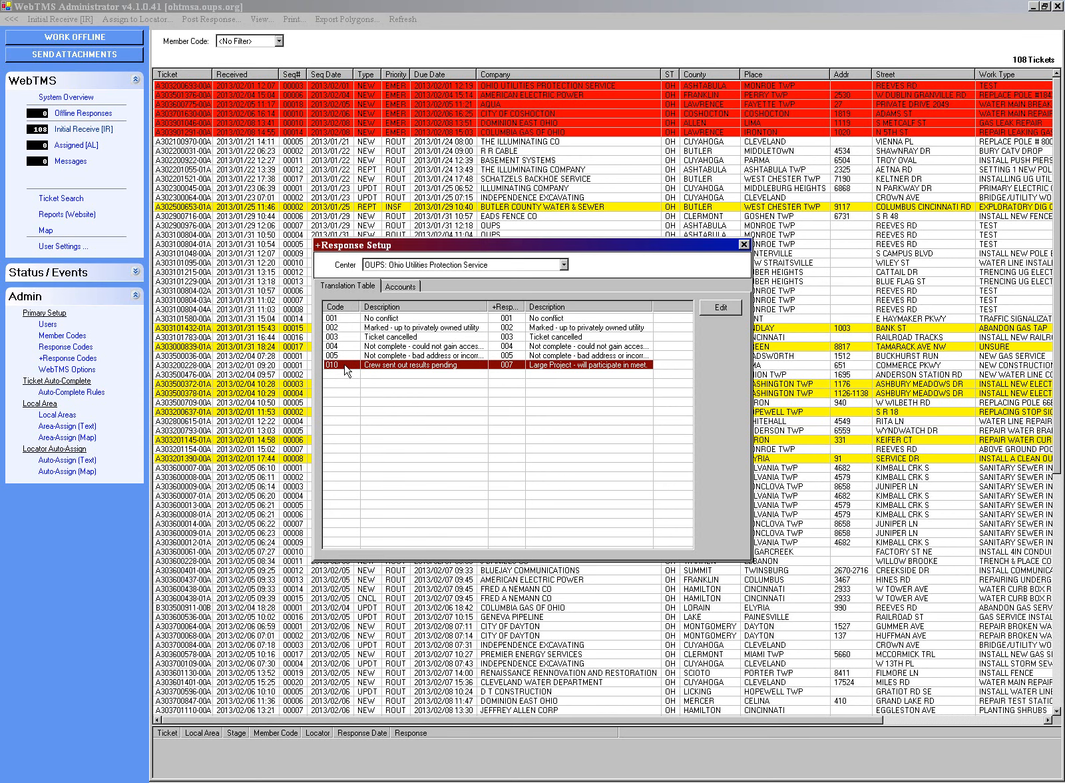
{"action": "left_click", "coordinate": [732, 307]}
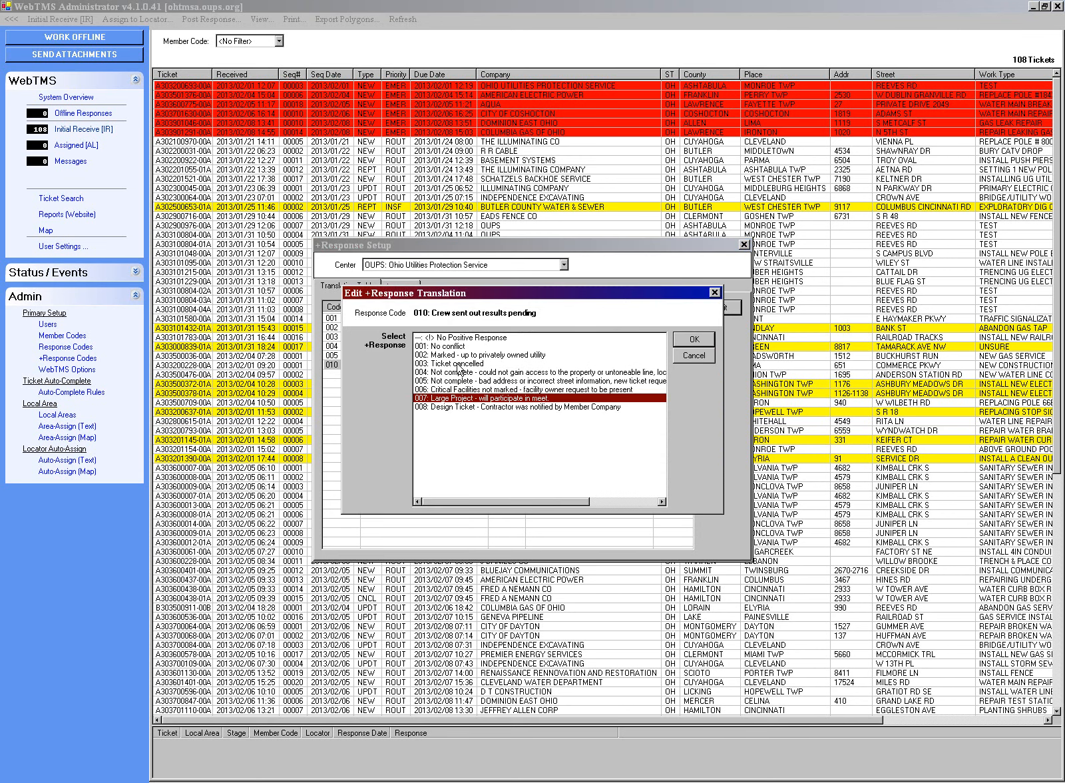
{"action": "left_click_drag", "start_coordinate": [469, 293], "coordinate": [472, 424]}
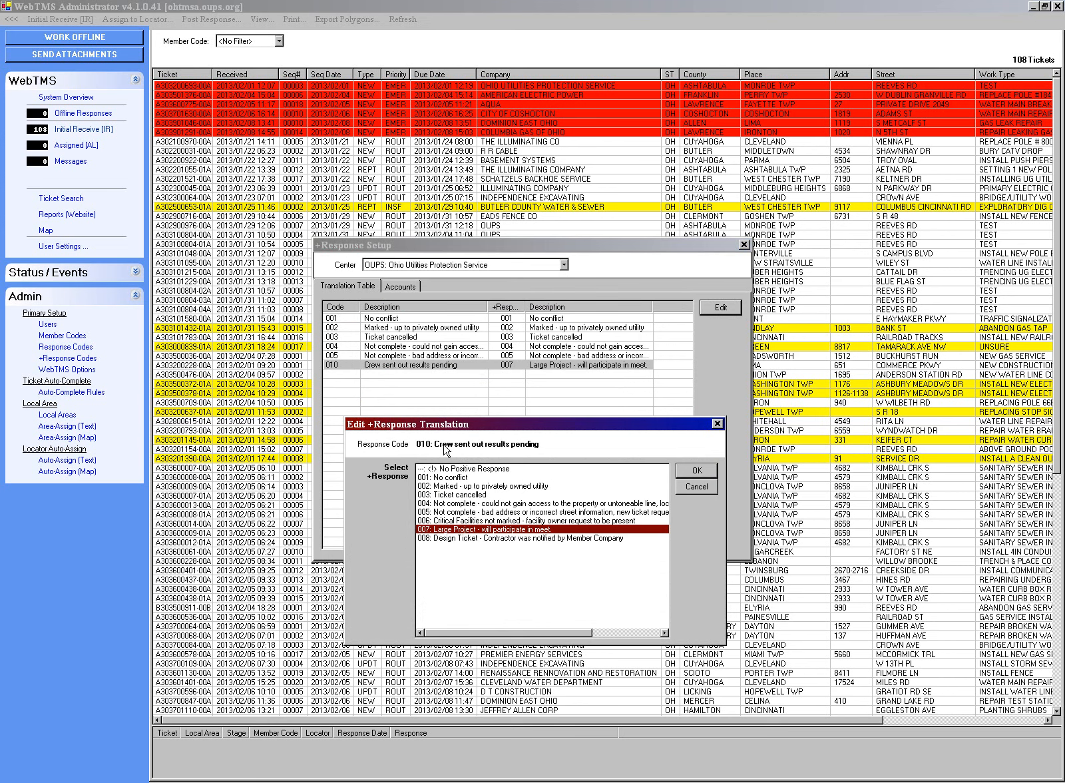
{"action": "left_click", "coordinate": [498, 504]}
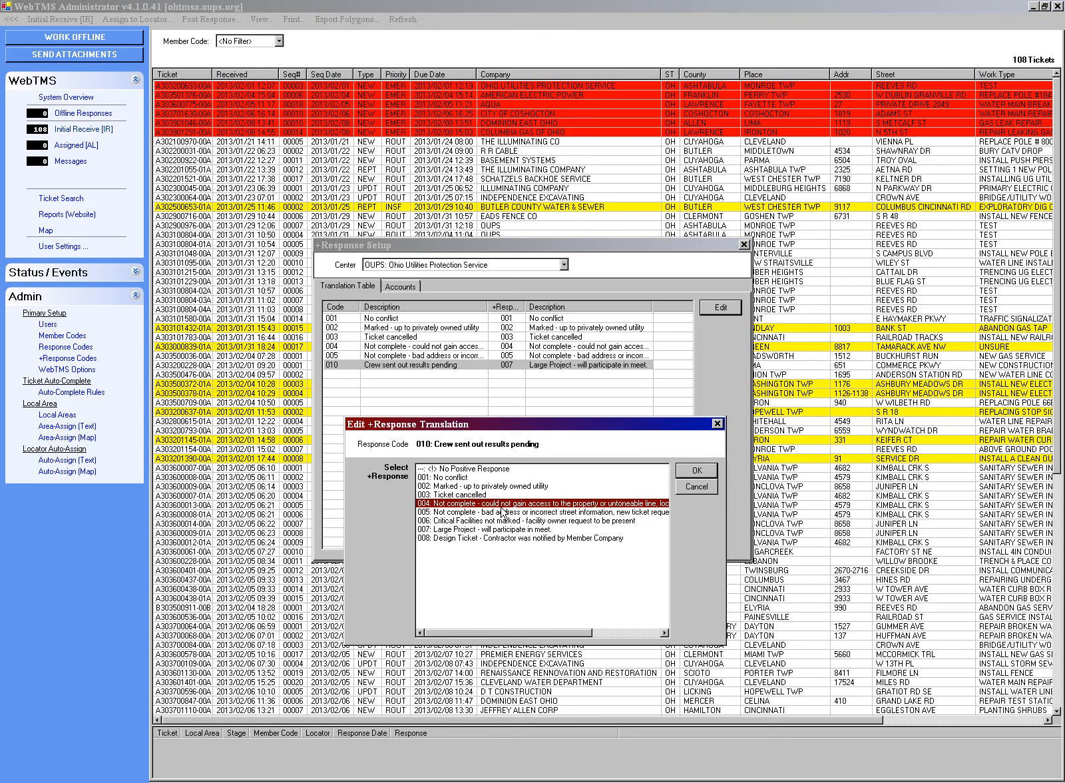
{"action": "left_click", "coordinate": [697, 471]}
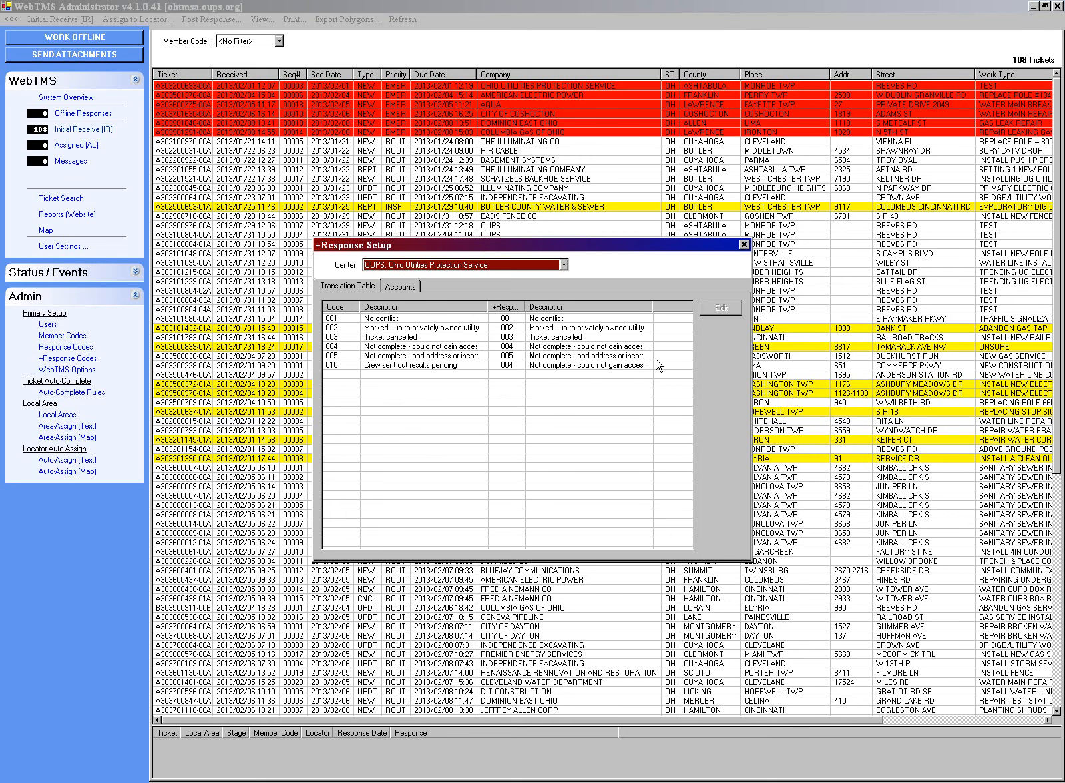
{"action": "left_click", "coordinate": [745, 246]}
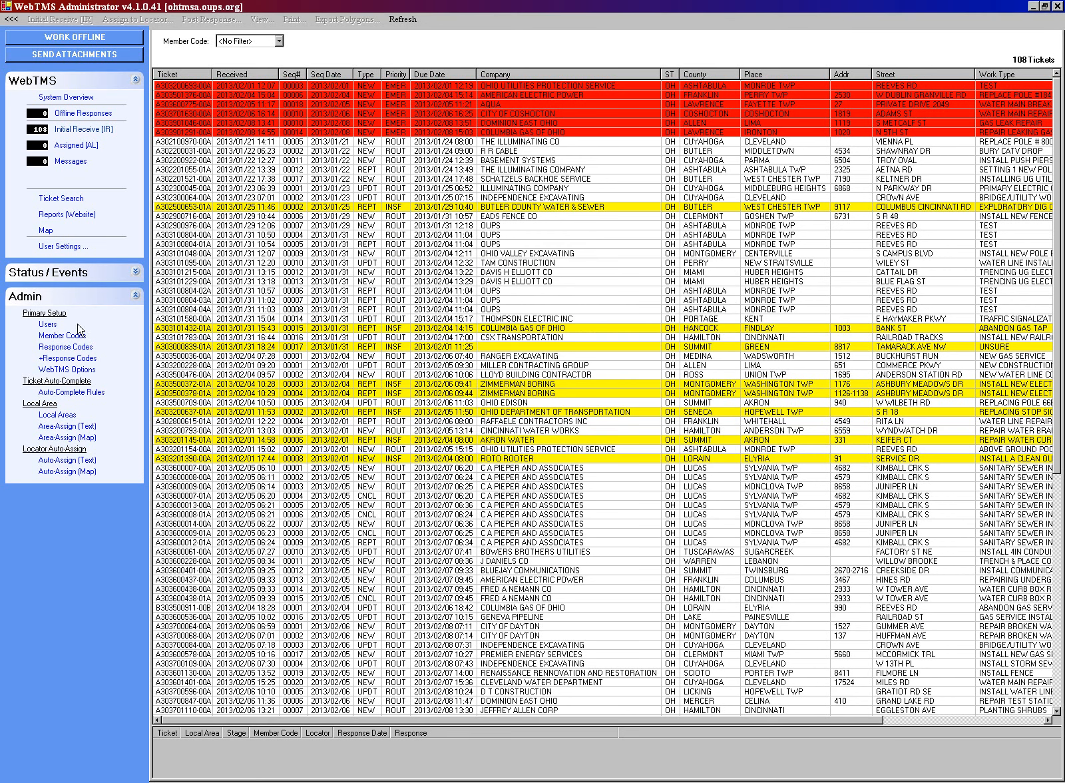
Open the WebTMS options, examine the general settings, and turn automatic assignment of emergency tickets off and back on.
{"action": "left_click", "coordinate": [52, 370]}
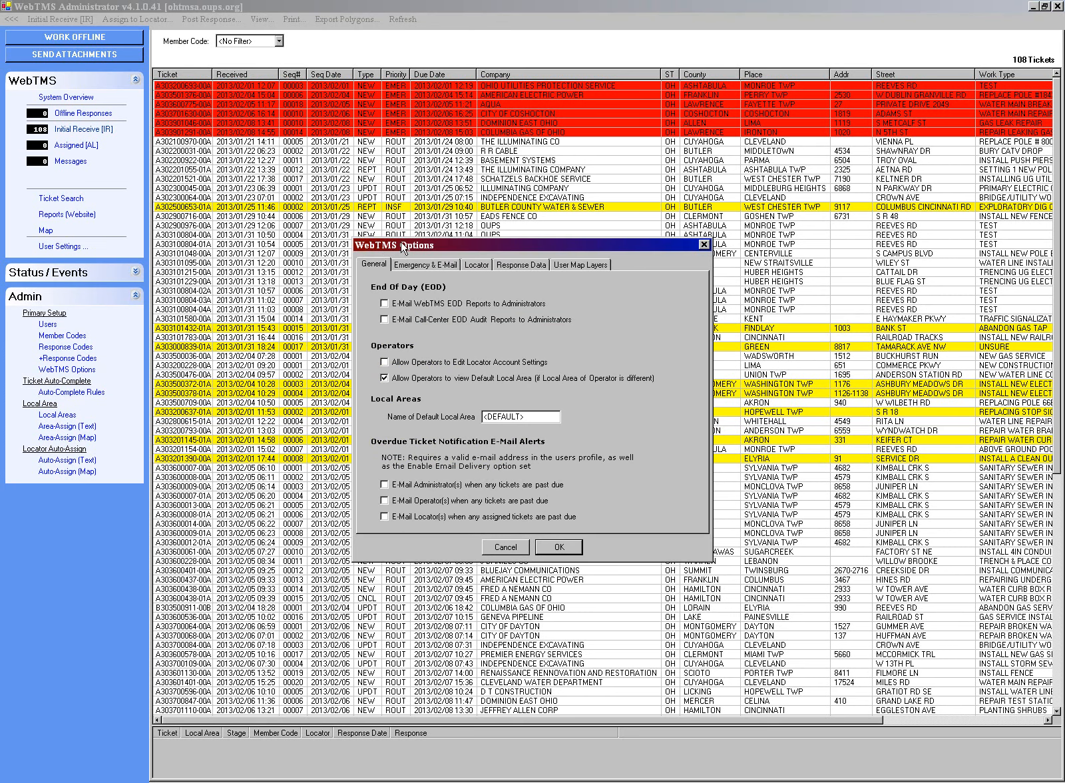
{"action": "left_click_drag", "start_coordinate": [403, 245], "coordinate": [359, 172]}
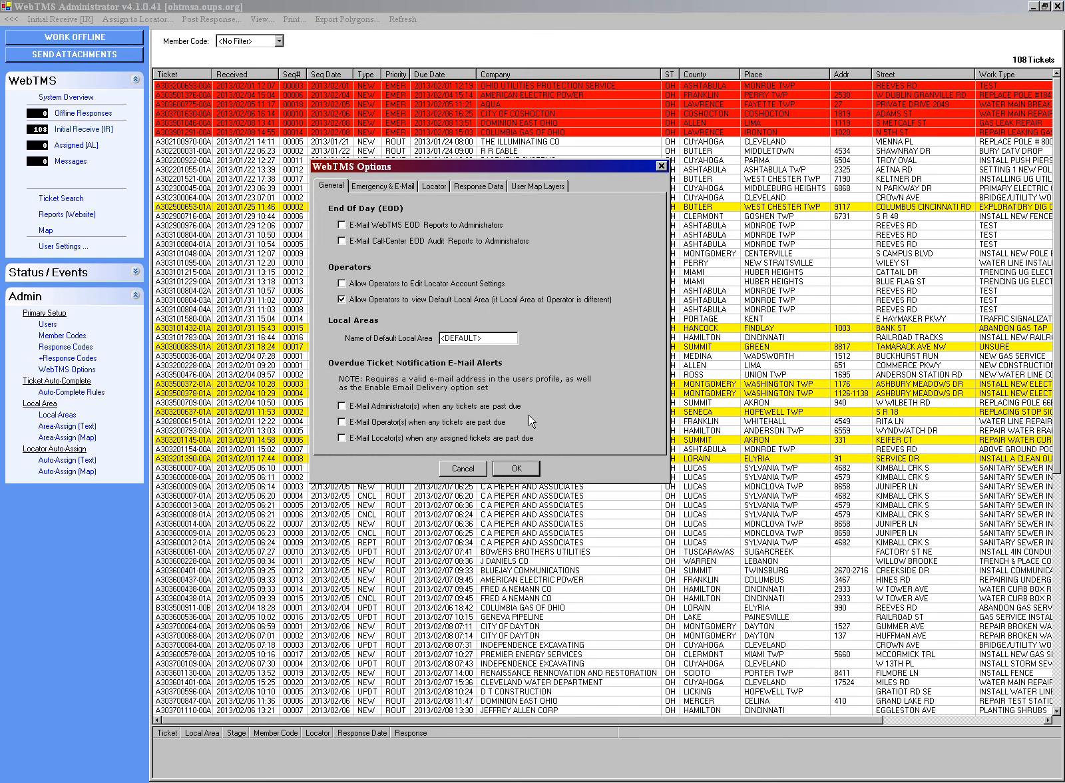
{"action": "left_click", "coordinate": [392, 189]}
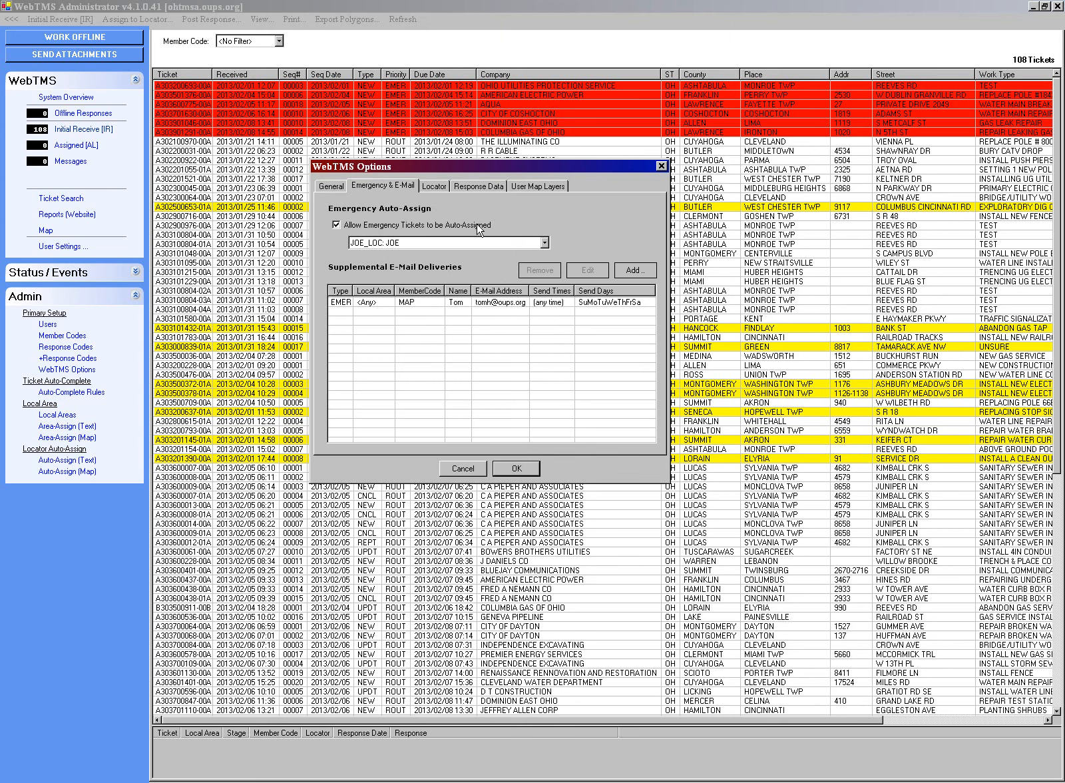
{"action": "left_click", "coordinate": [336, 225]}
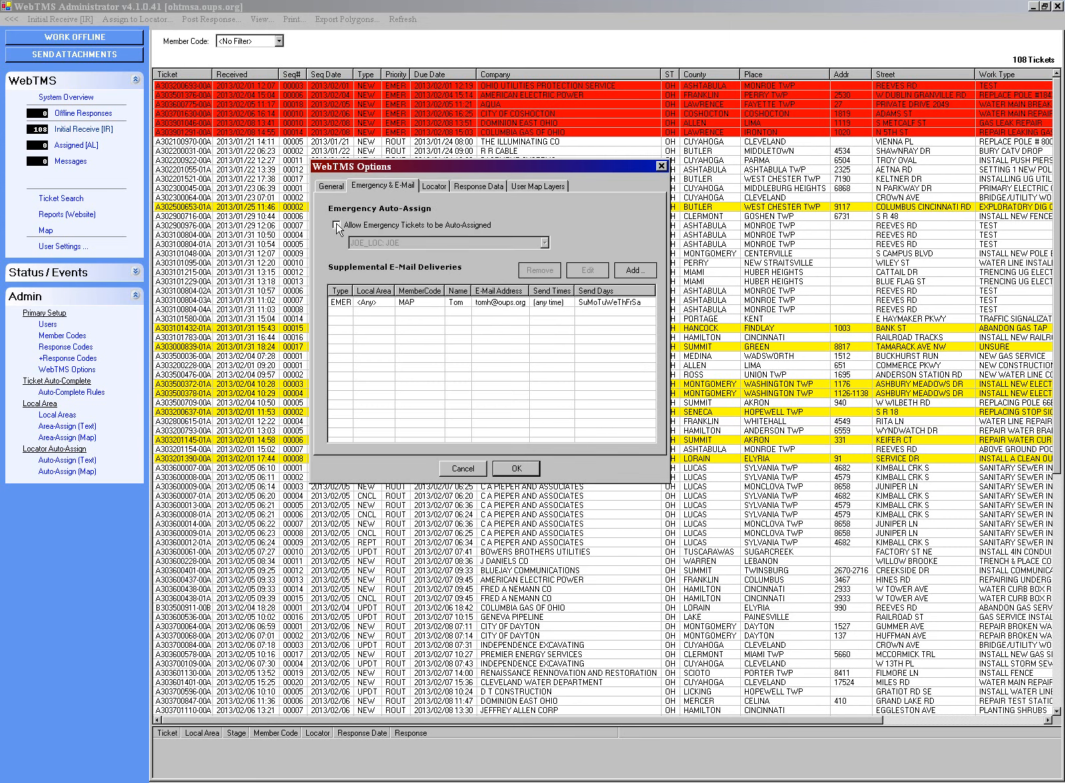
{"action": "left_click", "coordinate": [336, 225]}
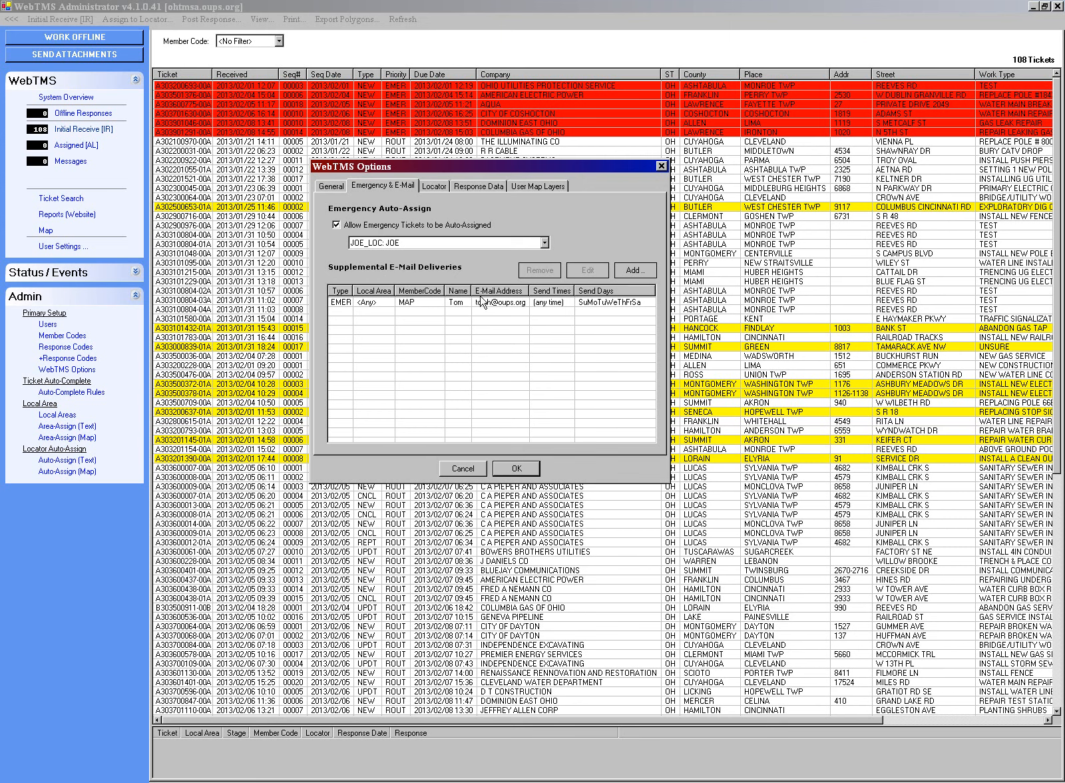
Start a new supplemental e-mail delivery, examine its fields, and cancel without adding it.
{"action": "left_click", "coordinate": [636, 271]}
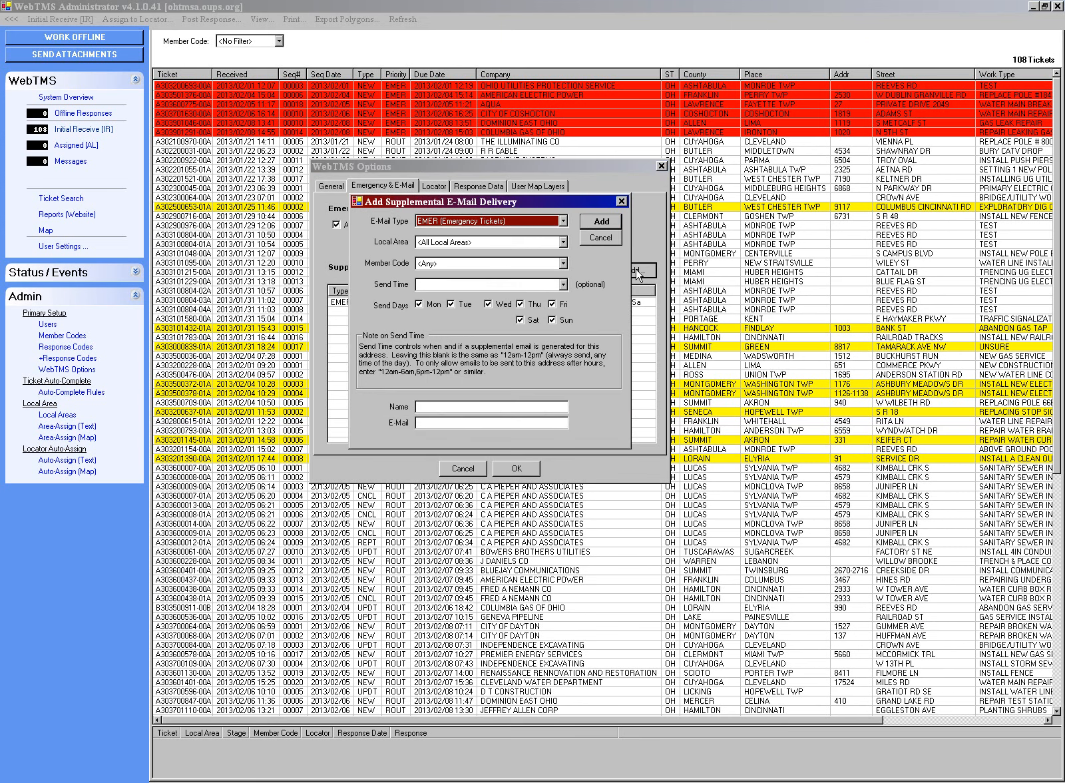
{"action": "left_click_drag", "start_coordinate": [568, 207], "coordinate": [571, 269]}
{"action": "left_click", "coordinate": [596, 301]}
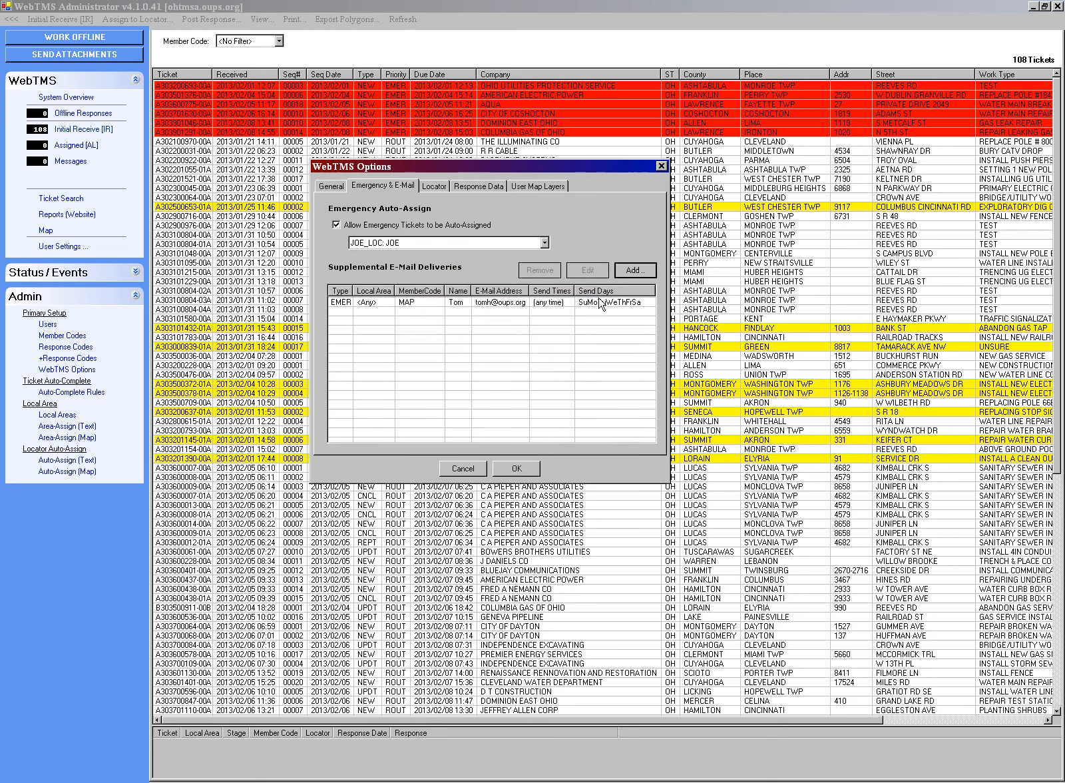
Examine the existing emergency supplemental e-mail delivery for member code MAP and its E-Mail Type choices, keeping EMER (Emergency Tickets).
{"action": "left_click", "coordinate": [581, 303]}
{"action": "left_click", "coordinate": [586, 268]}
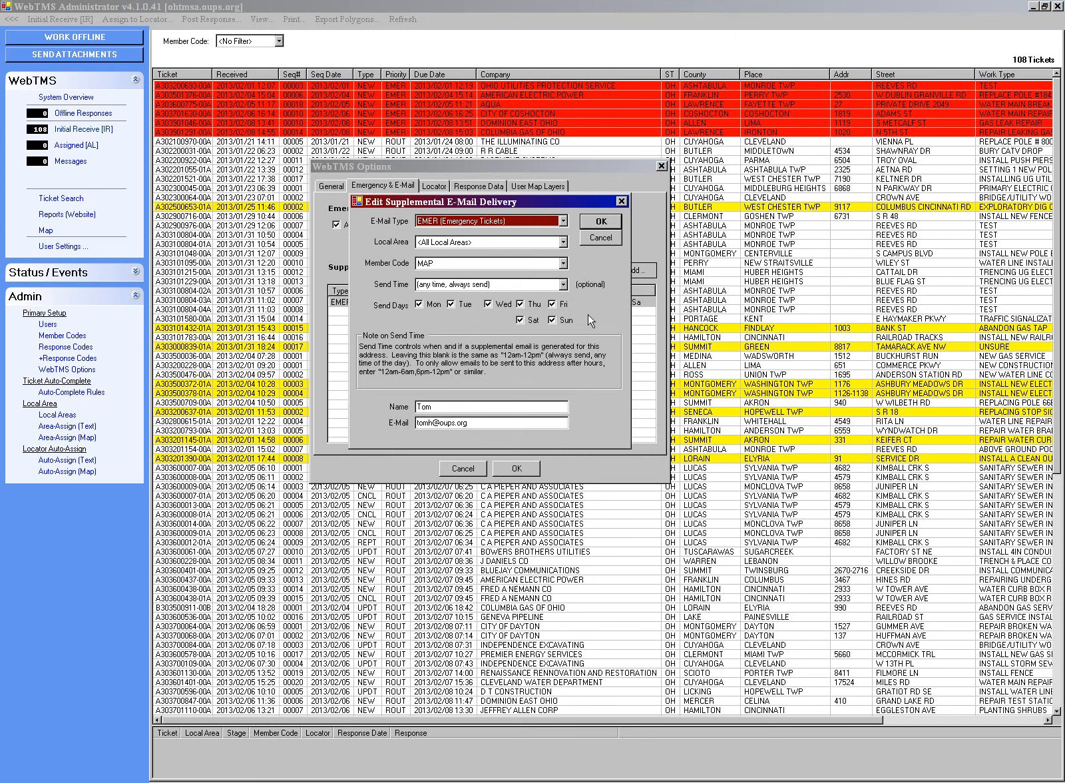
{"action": "left_click", "coordinate": [601, 222]}
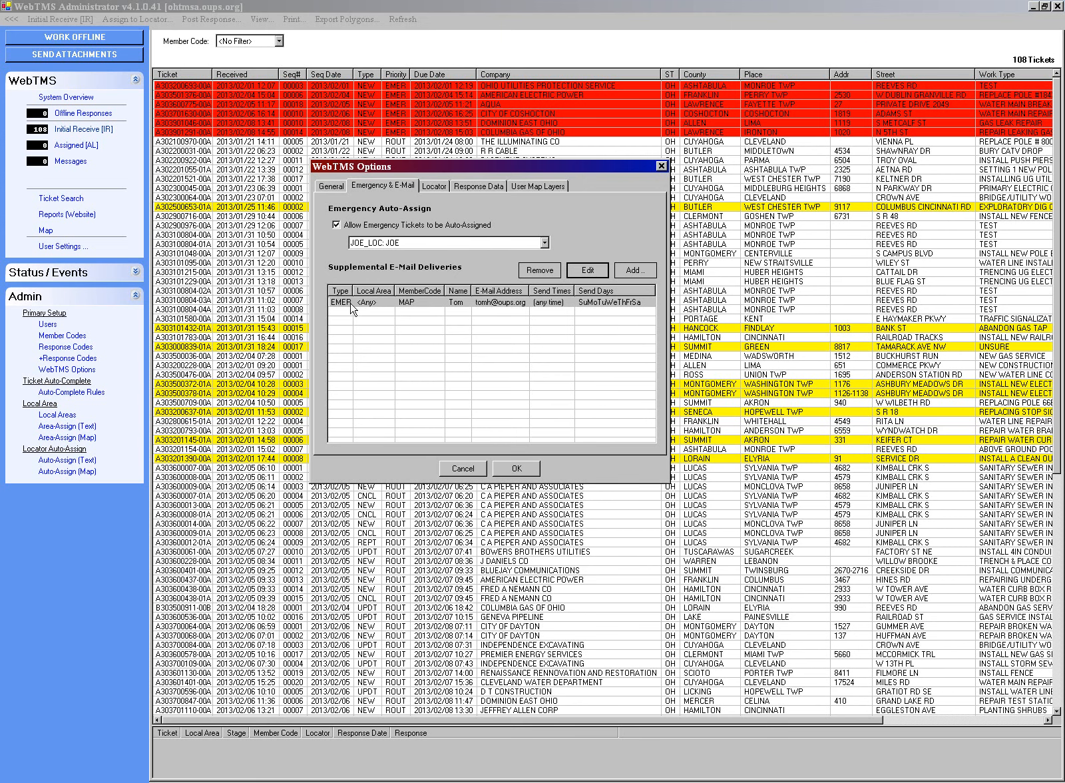
{"action": "left_click", "coordinate": [588, 270]}
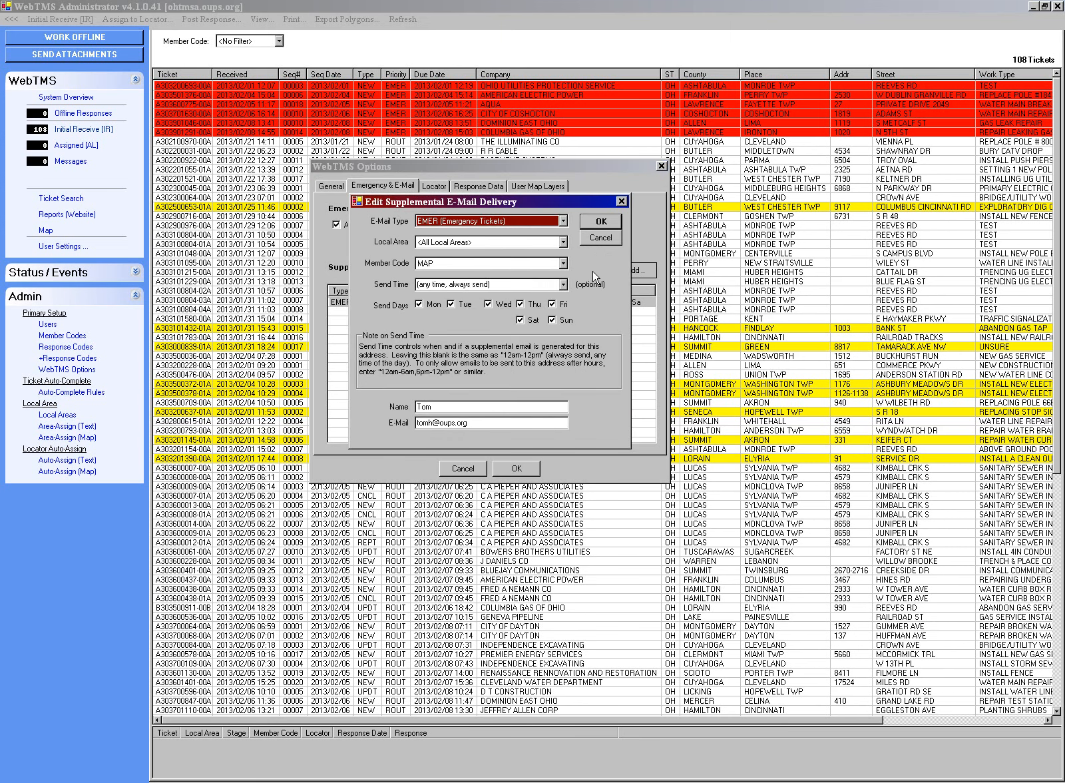
{"action": "left_click", "coordinate": [564, 220]}
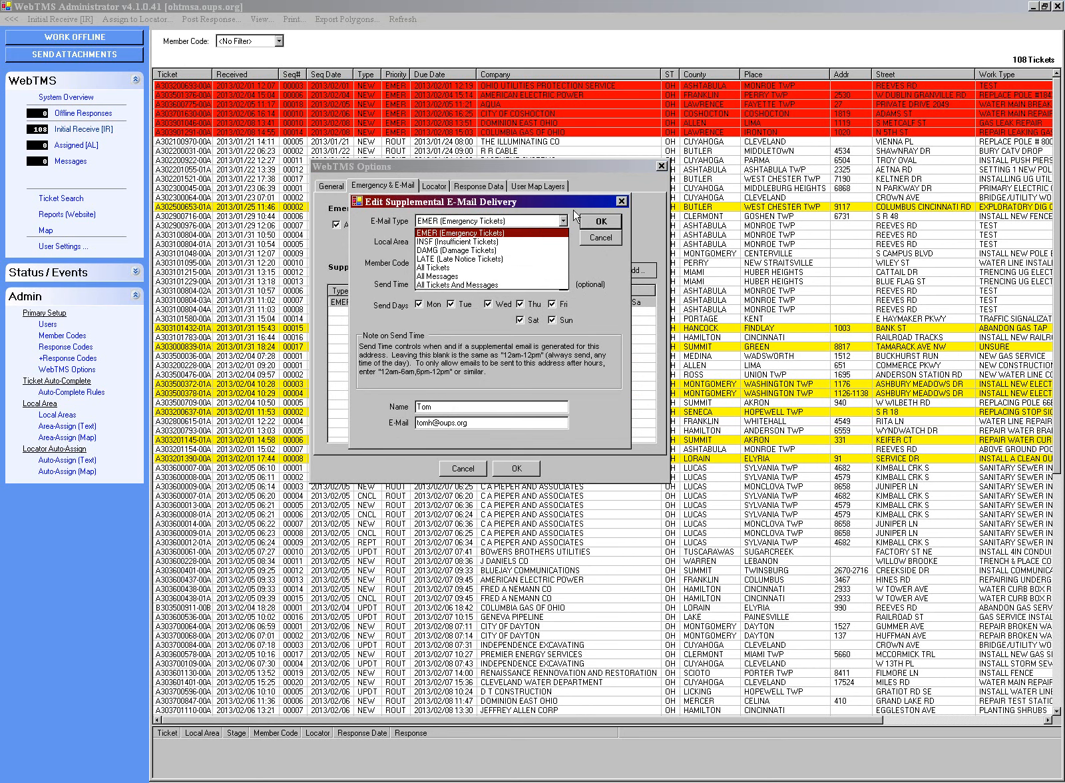
{"action": "left_click", "coordinate": [563, 220]}
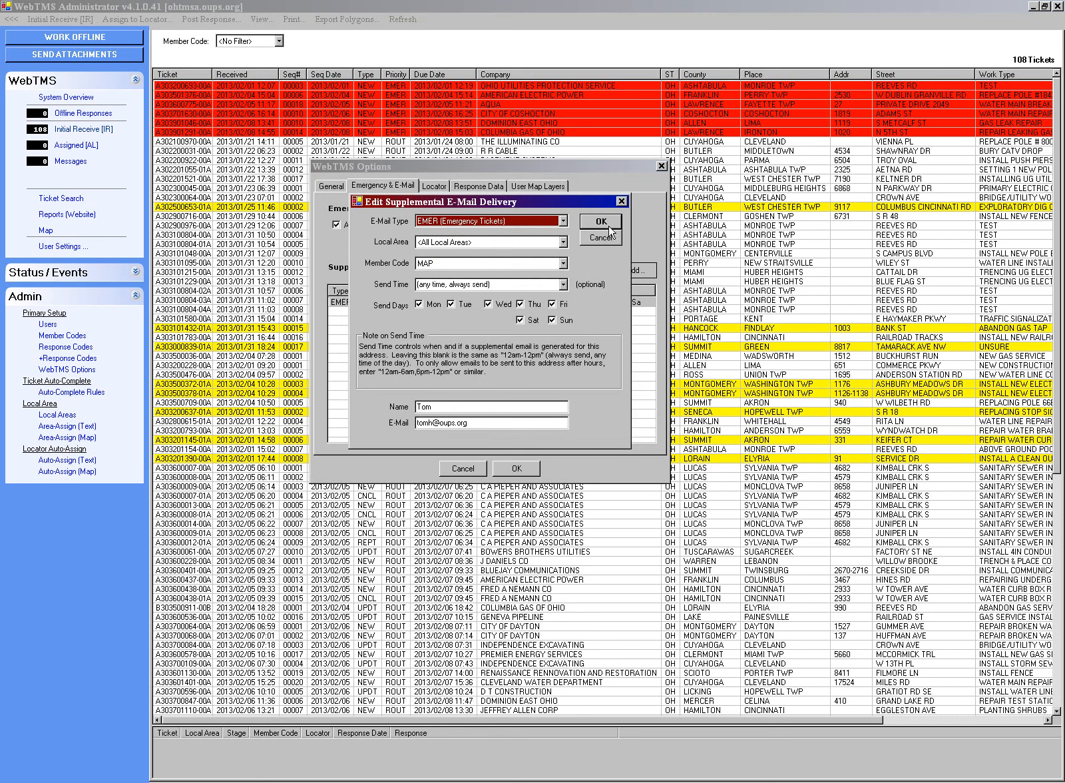
{"action": "left_click", "coordinate": [598, 224]}
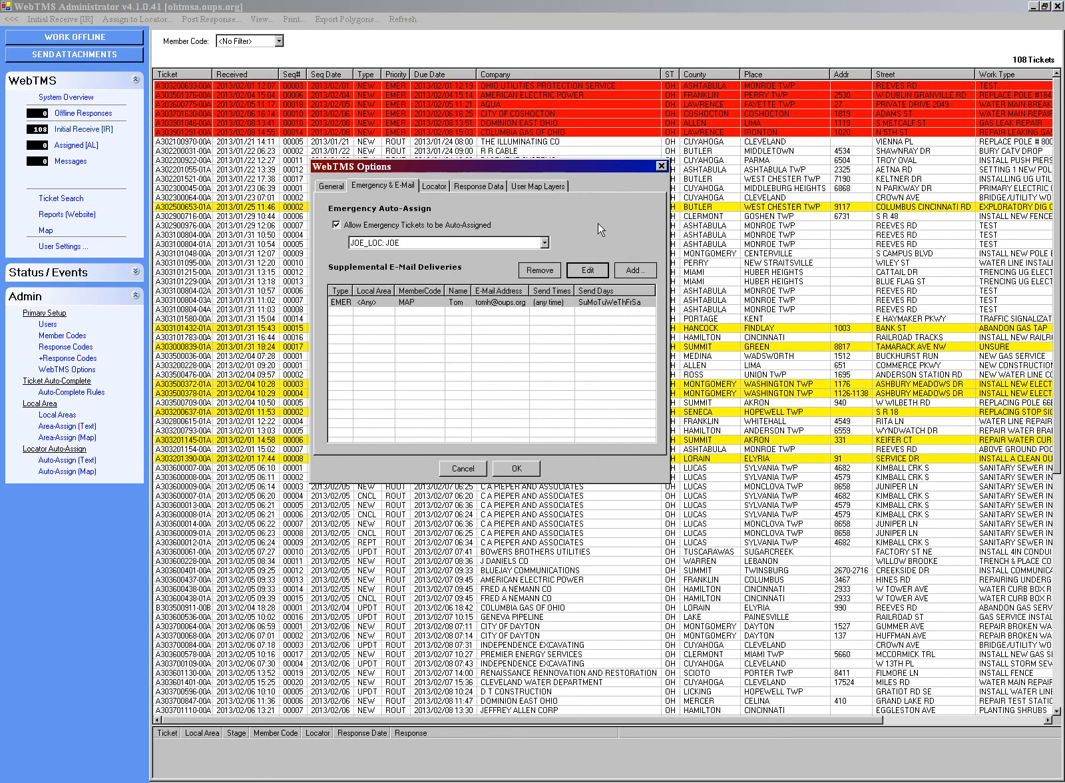
Examine the locator permissions and the extra response data that WebTMS can collect.
{"action": "left_click", "coordinate": [435, 186]}
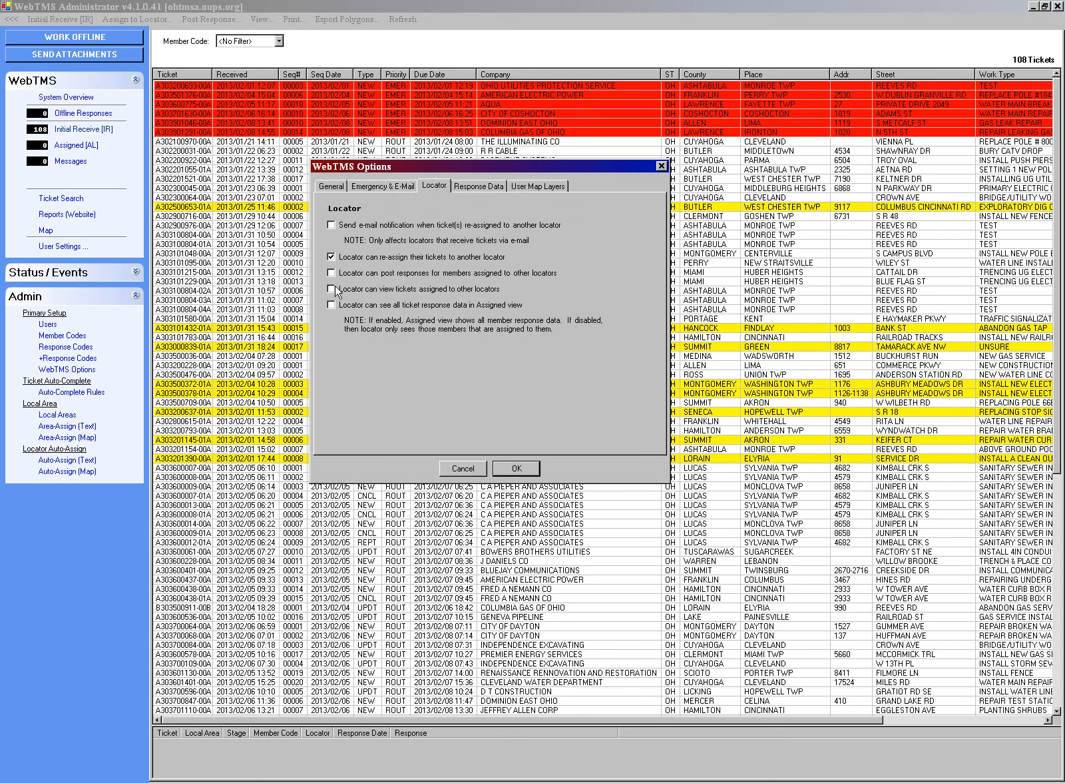
{"action": "left_click", "coordinate": [498, 188]}
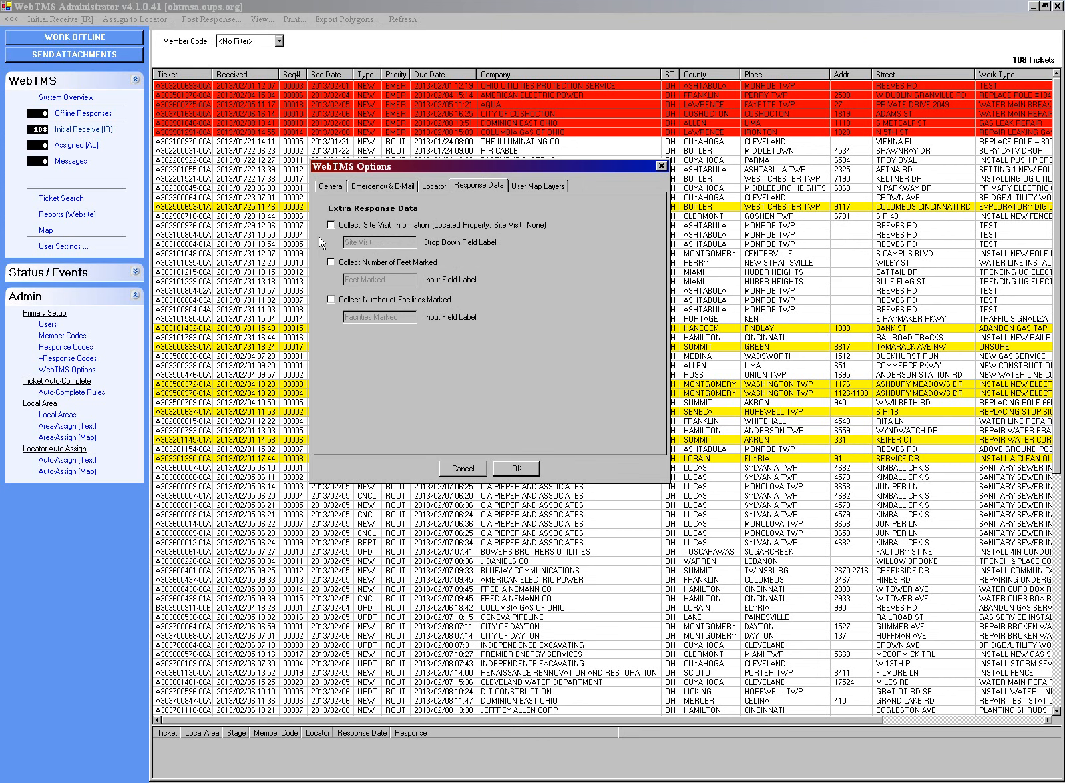
Recolor the user map layer sample-20130102.shp to red 220, green 12 and blue 56, and save the WebTMS options.
{"action": "left_click", "coordinate": [537, 187]}
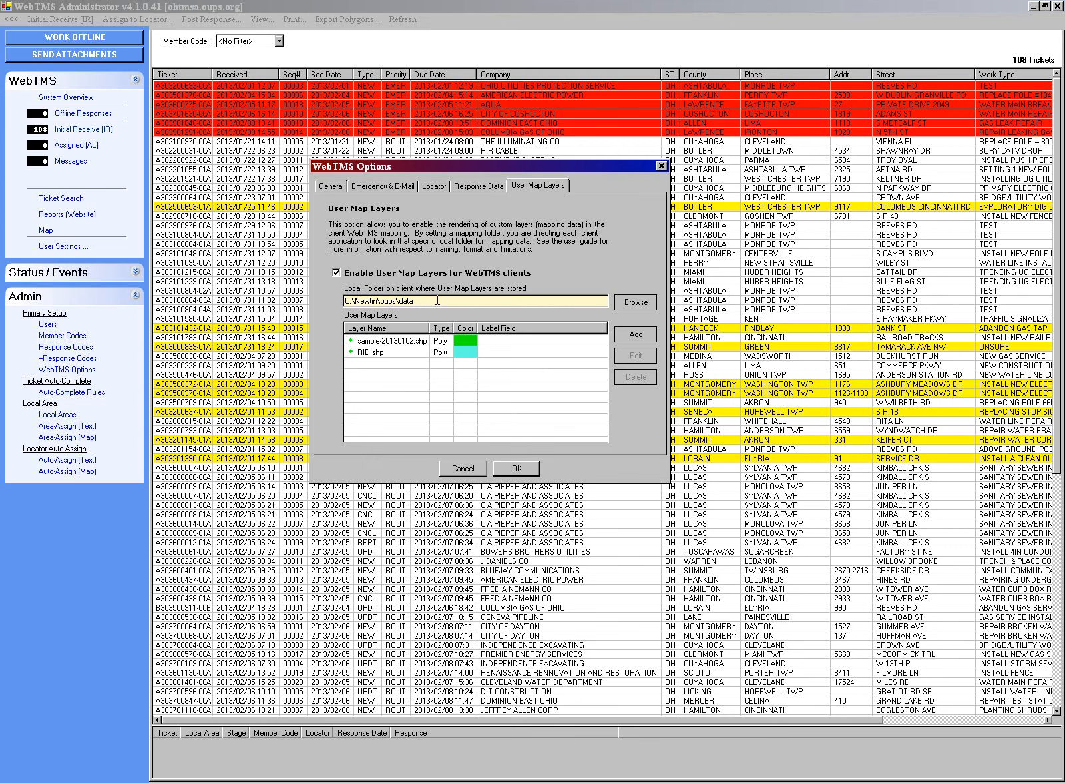
{"action": "left_click", "coordinate": [410, 342]}
{"action": "left_click", "coordinate": [621, 358]}
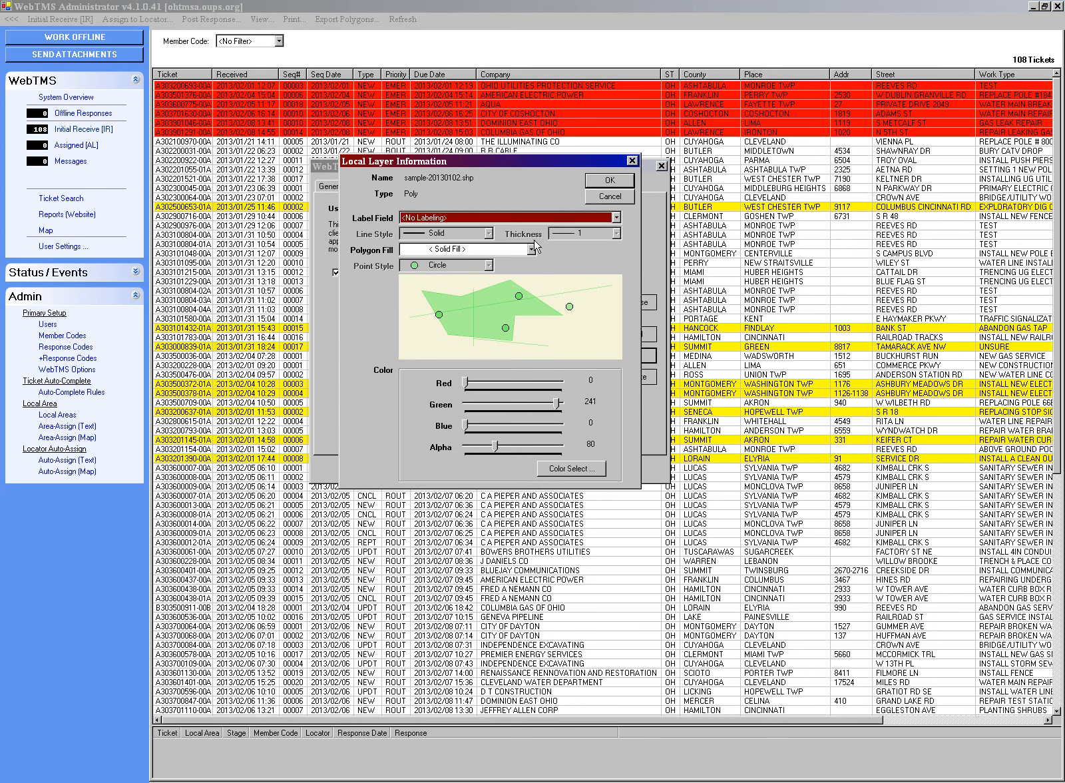
{"action": "left_click_drag", "start_coordinate": [466, 426], "coordinate": [492, 403]}
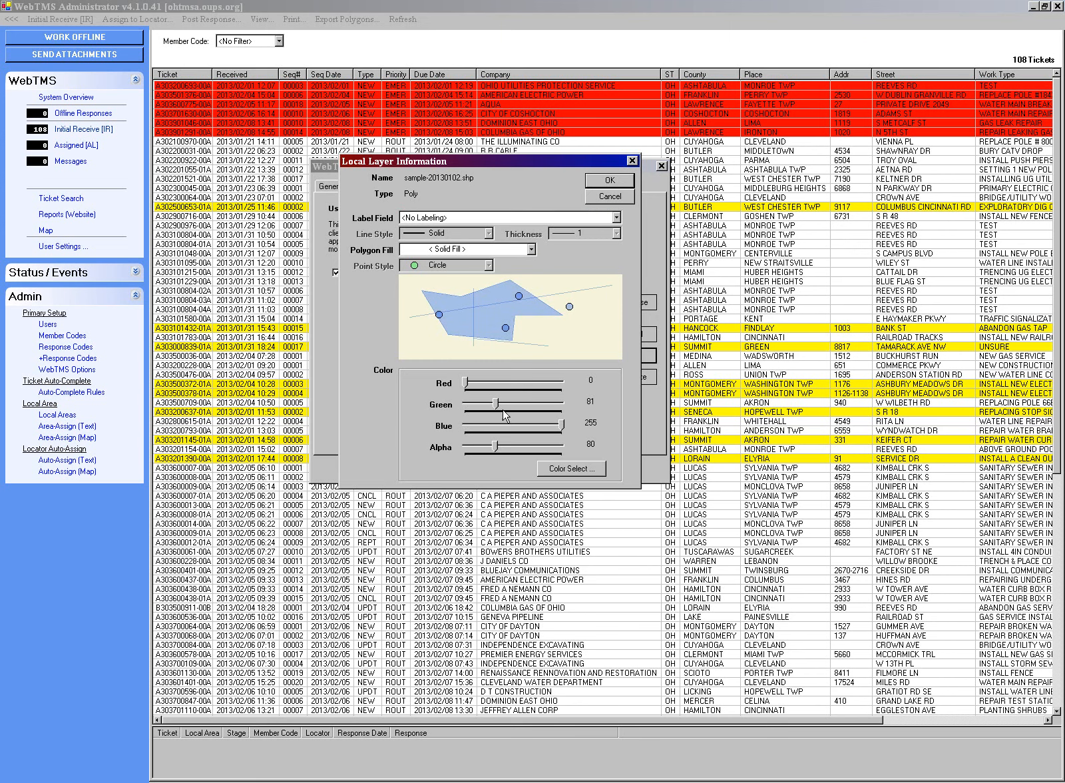
{"action": "mouse_move", "coordinate": [496, 403]}
{"action": "left_mouse_down"}
{"action": "mouse_move", "coordinate": [579, 407]}
{"action": "mouse_move", "coordinate": [507, 427]}
{"action": "left_mouse_up"}
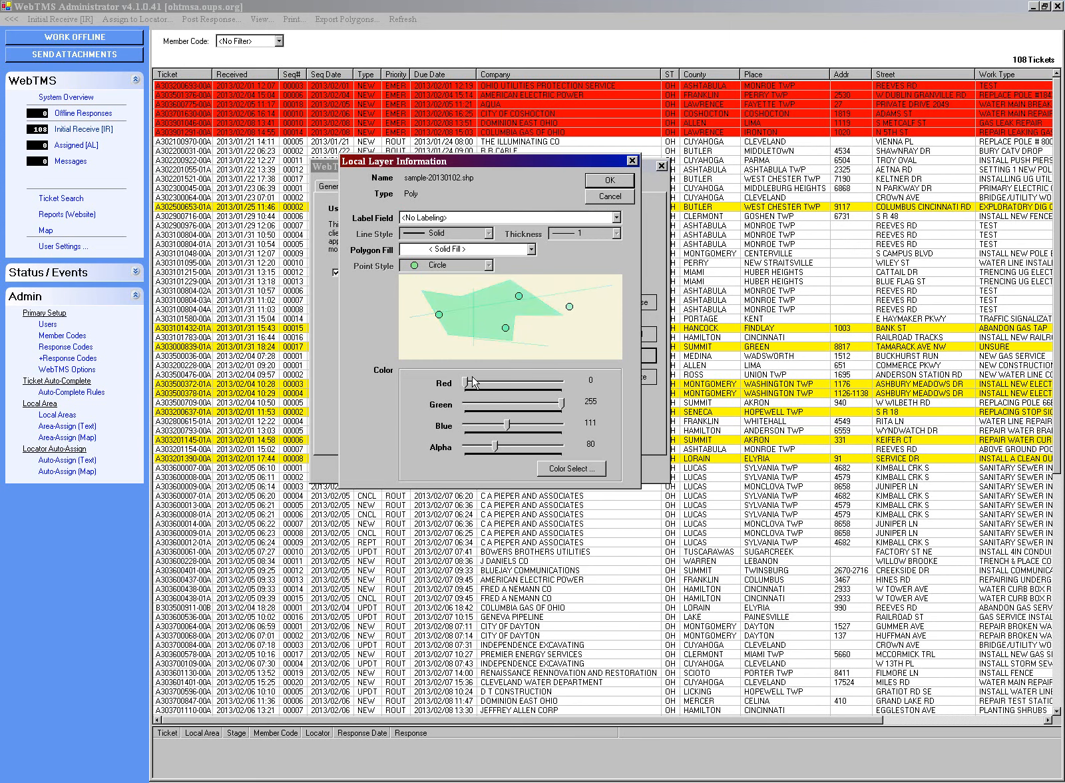
{"action": "left_click_drag", "start_coordinate": [467, 385], "coordinate": [485, 429]}
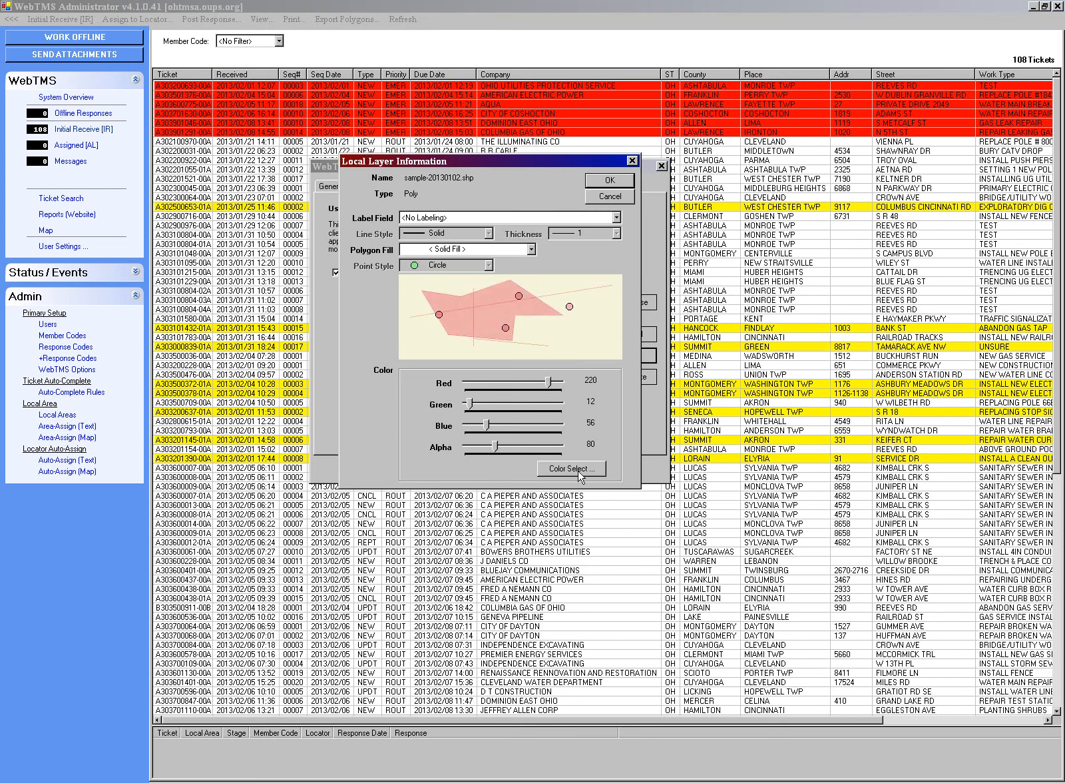
{"action": "left_click", "coordinate": [609, 180]}
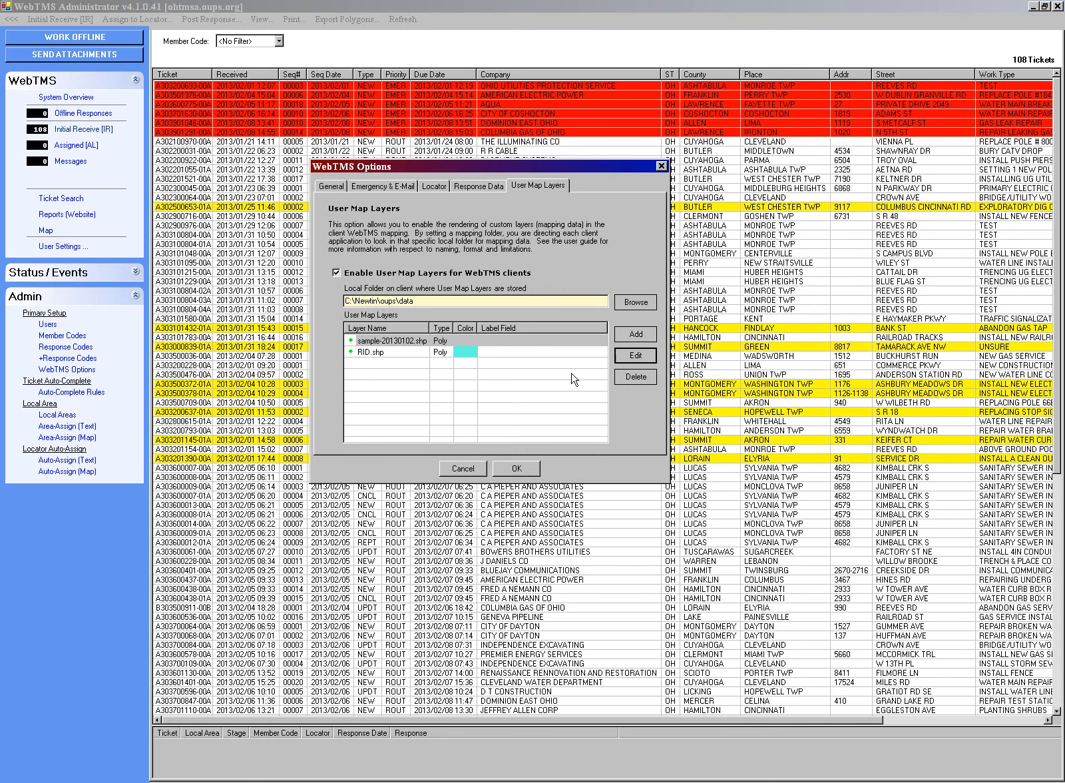
{"action": "left_click", "coordinate": [516, 470]}
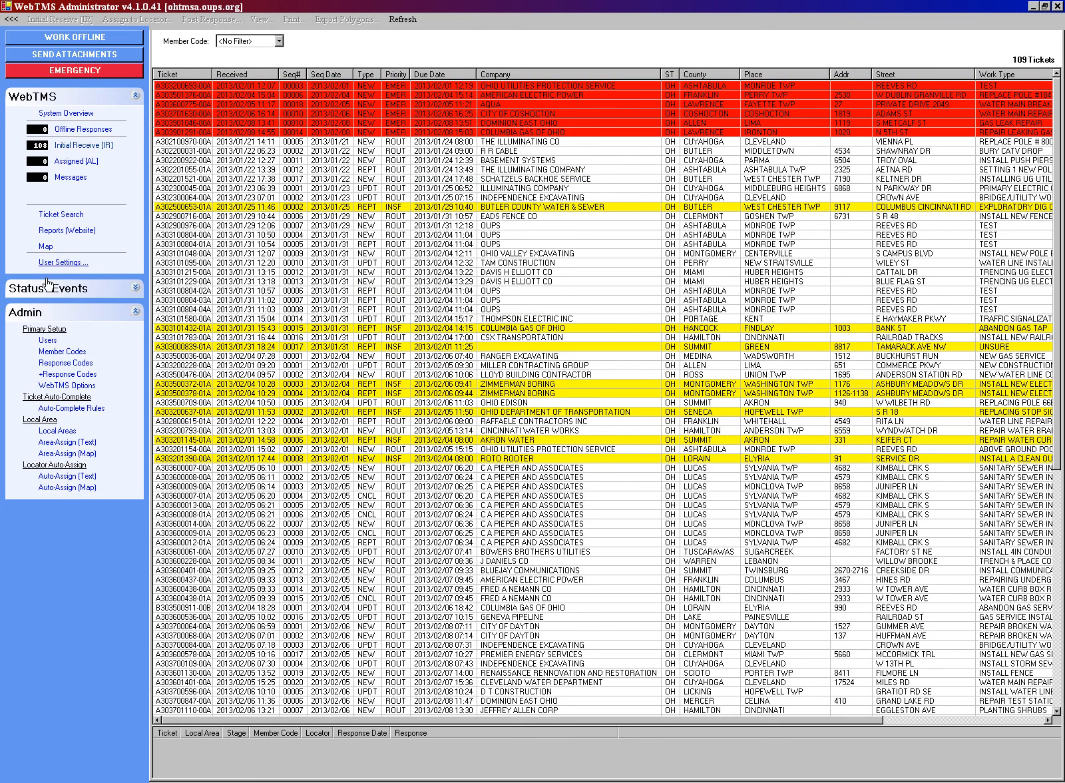
Examine the alert, sorting and highlight options for emergency and insufficient tickets in the user settings, and close the settings.
{"action": "left_click", "coordinate": [64, 263]}
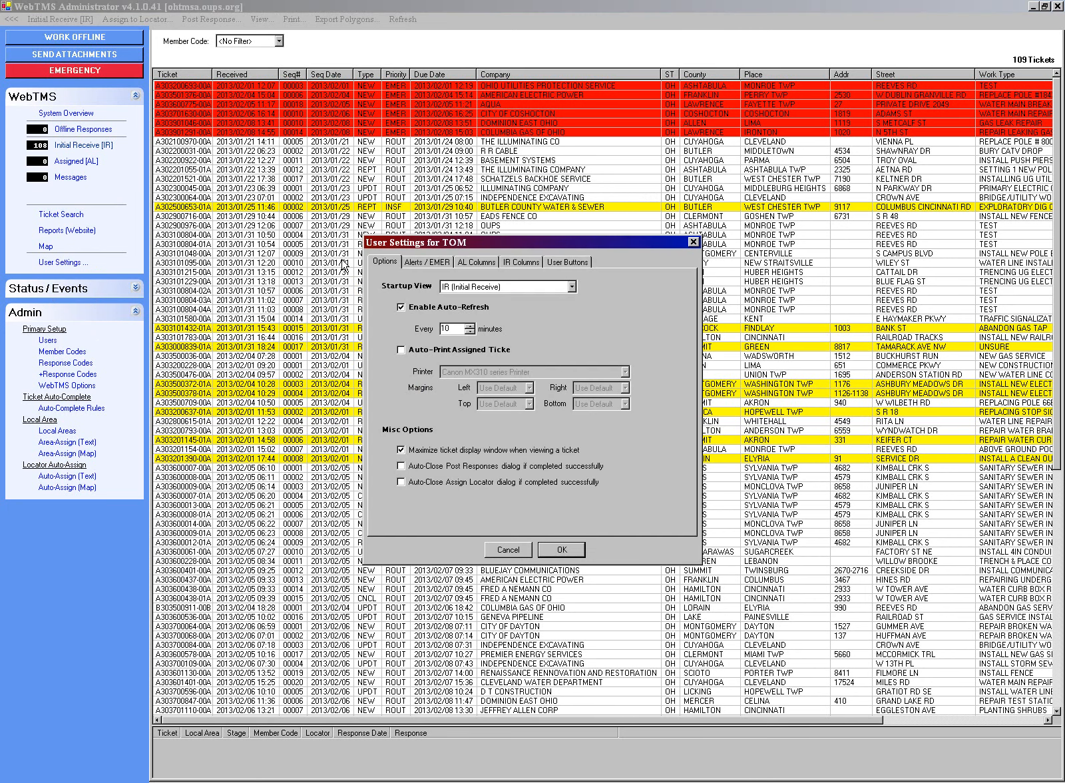
{"action": "left_click", "coordinate": [426, 262]}
{"action": "left_click", "coordinate": [385, 287]}
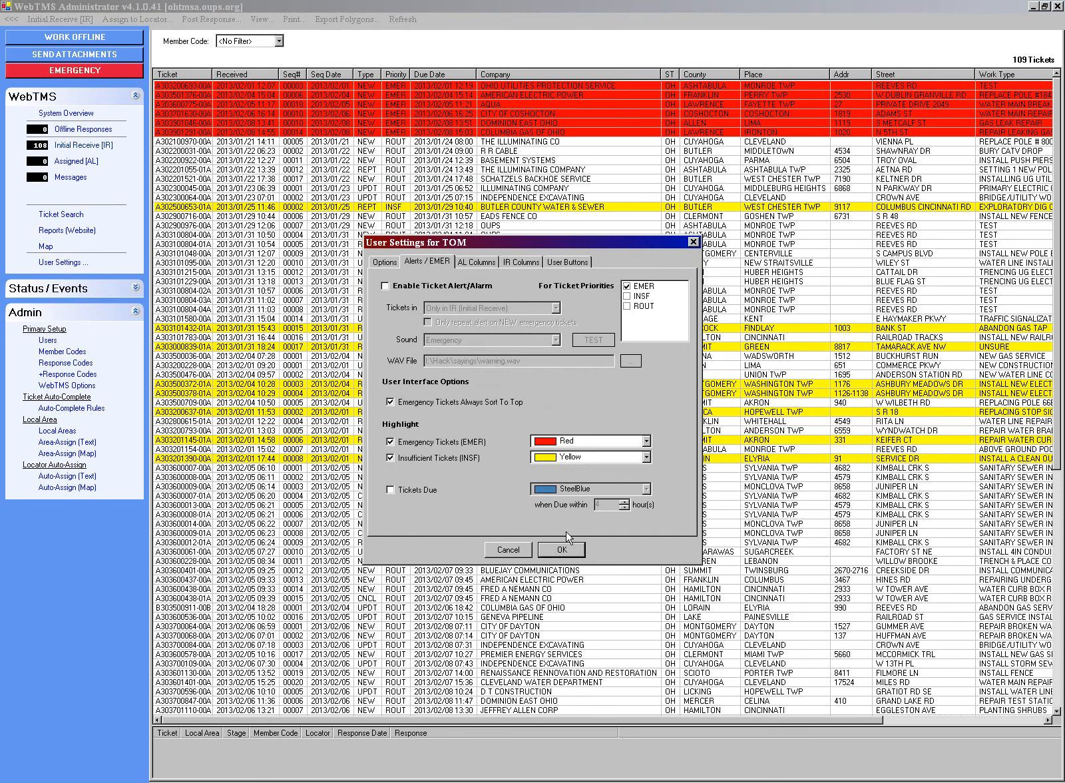
{"action": "left_click", "coordinate": [562, 550]}
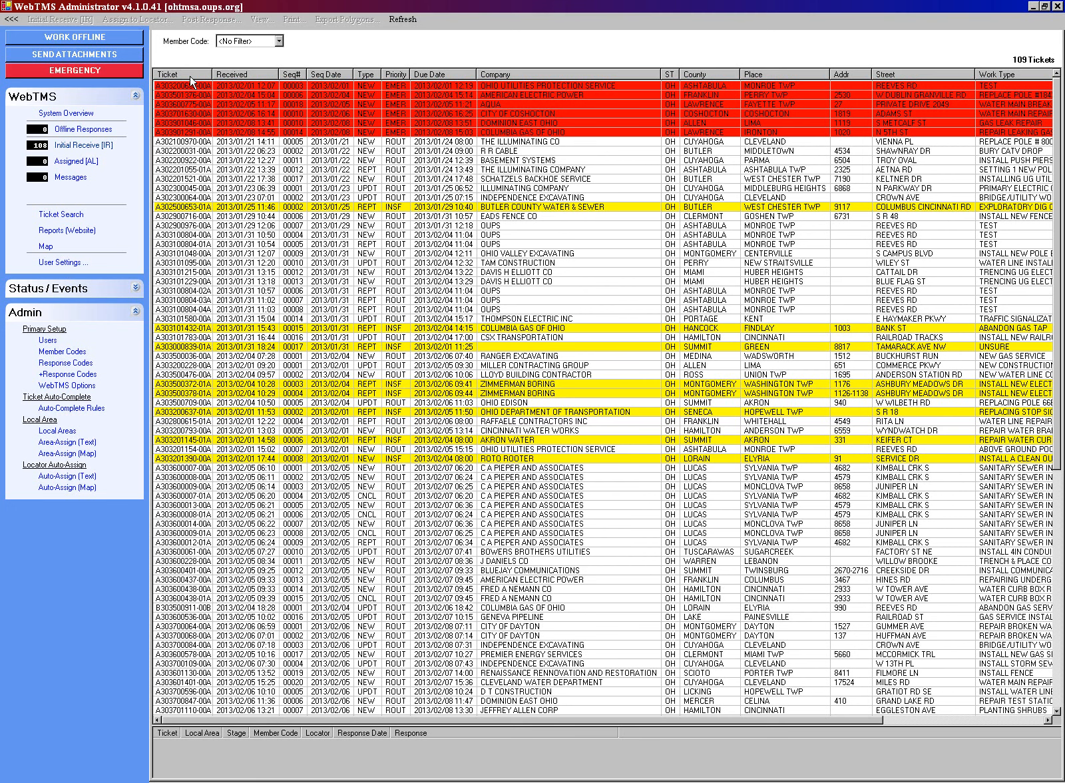
Sort the Initial Receive ticket list by company, and re-sort it so that it ends up ordered by county.
{"action": "left_click", "coordinate": [584, 70]}
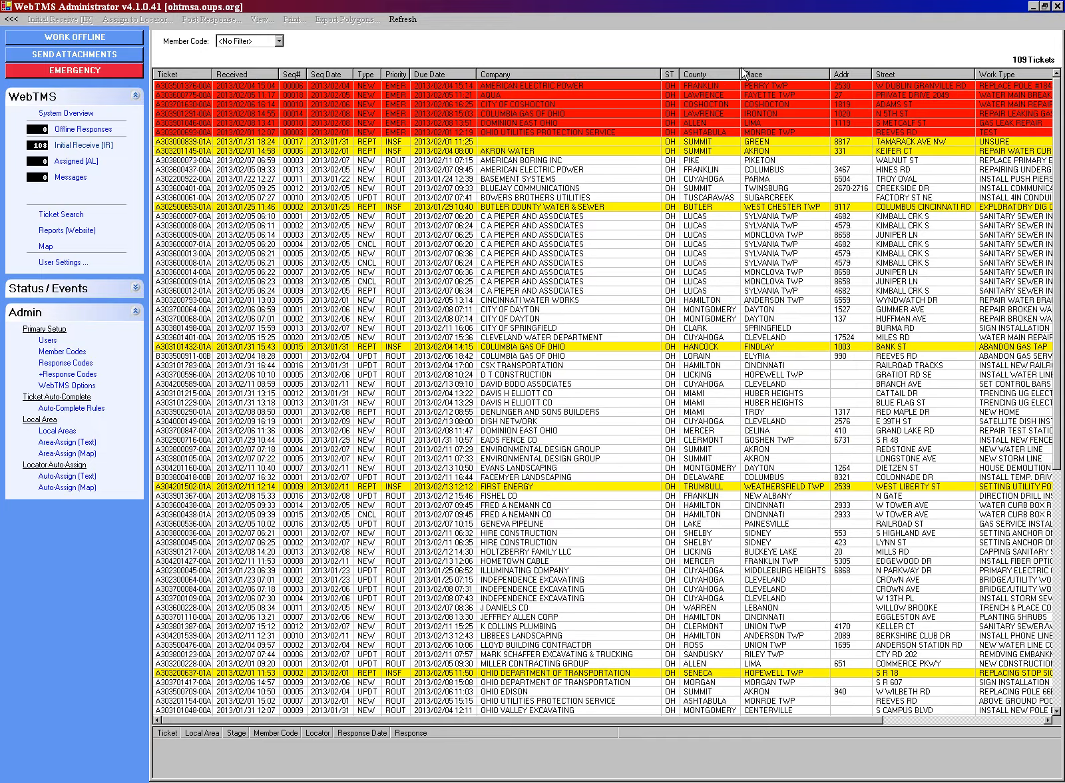
{"action": "left_click", "coordinate": [772, 73]}
{"action": "left_click", "coordinate": [728, 71]}
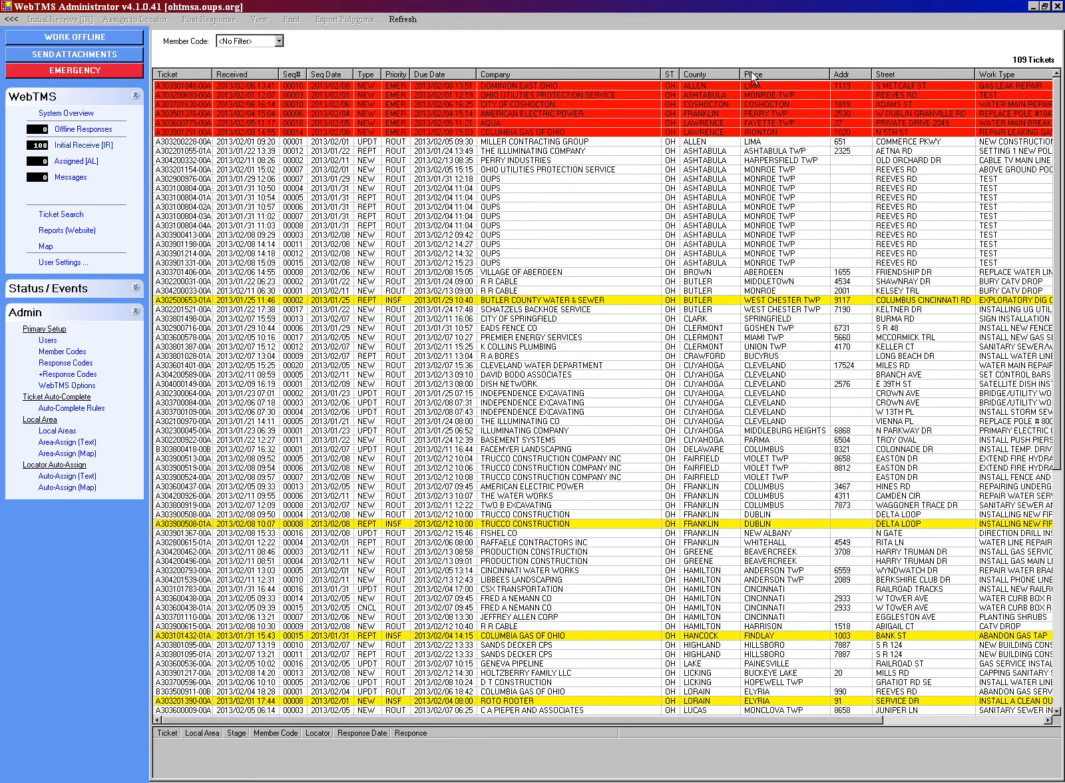
{"action": "left_click", "coordinate": [703, 71]}
{"action": "left_click", "coordinate": [703, 71]}
{"action": "left_click", "coordinate": [703, 72]}
{"action": "left_click", "coordinate": [704, 72]}
Open the Environmental Design Group ticket for Redstone Ave in Akron, Summit County, and display its map.
{"action": "scroll", "coordinate": [719, 361], "scroll_direction": "down", "scroll_amount": 14}
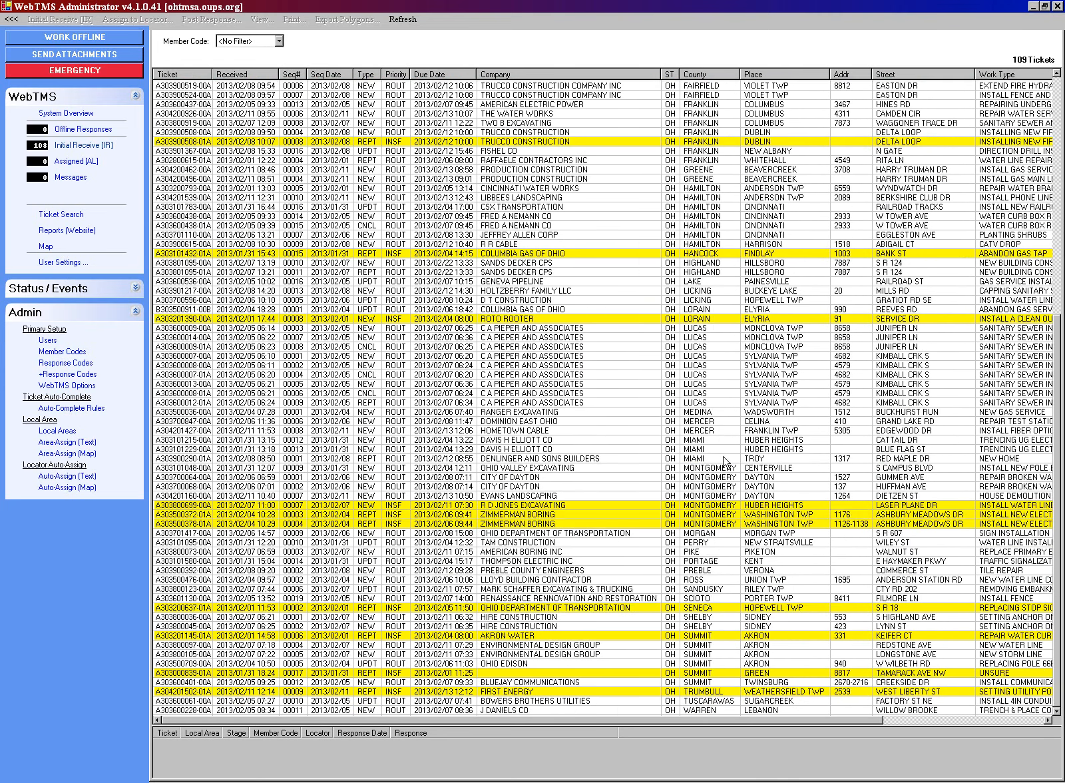
{"action": "left_click", "coordinate": [694, 647]}
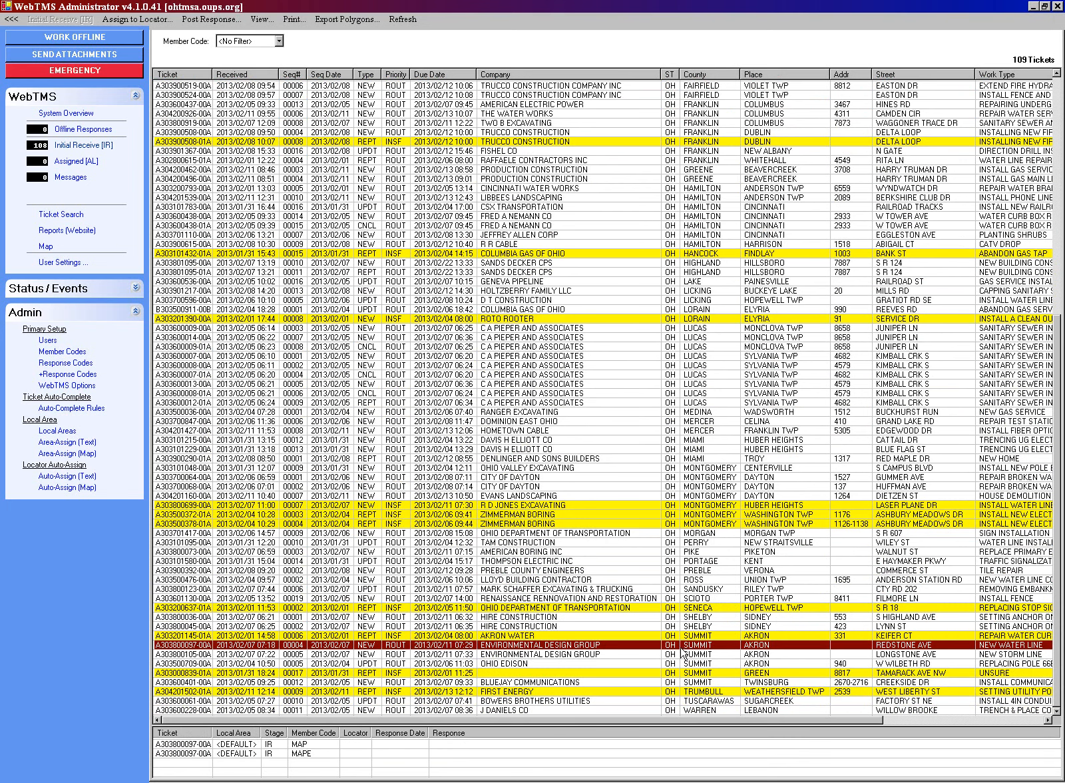
{"action": "double_click", "coordinate": [682, 648]}
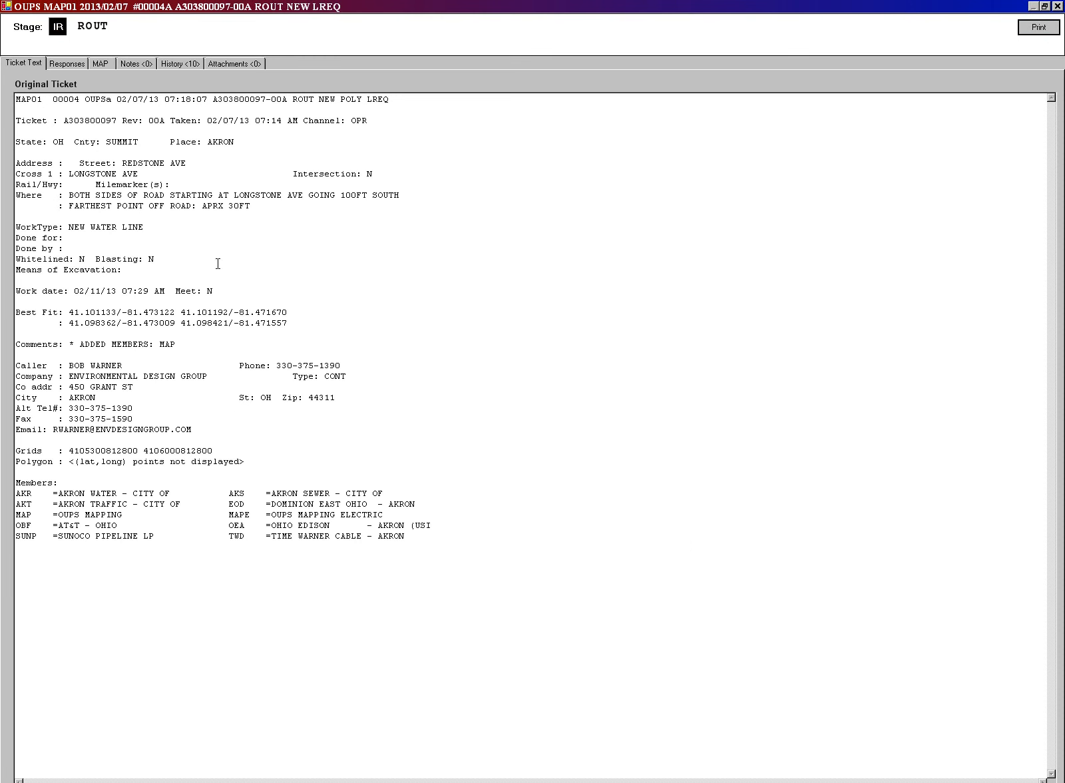
{"action": "left_click", "coordinate": [101, 64]}
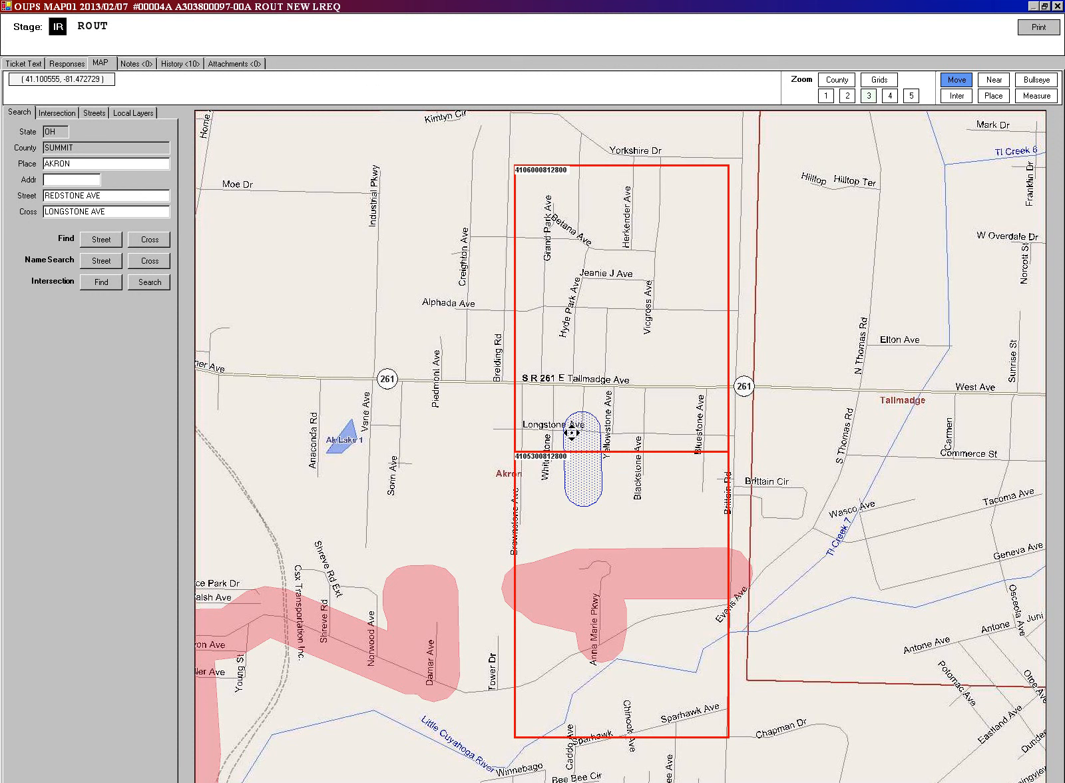
Hide the local shapefile layer sample-20130102.shp on the ticket map and show it again.
{"action": "left_click", "coordinate": [126, 114]}
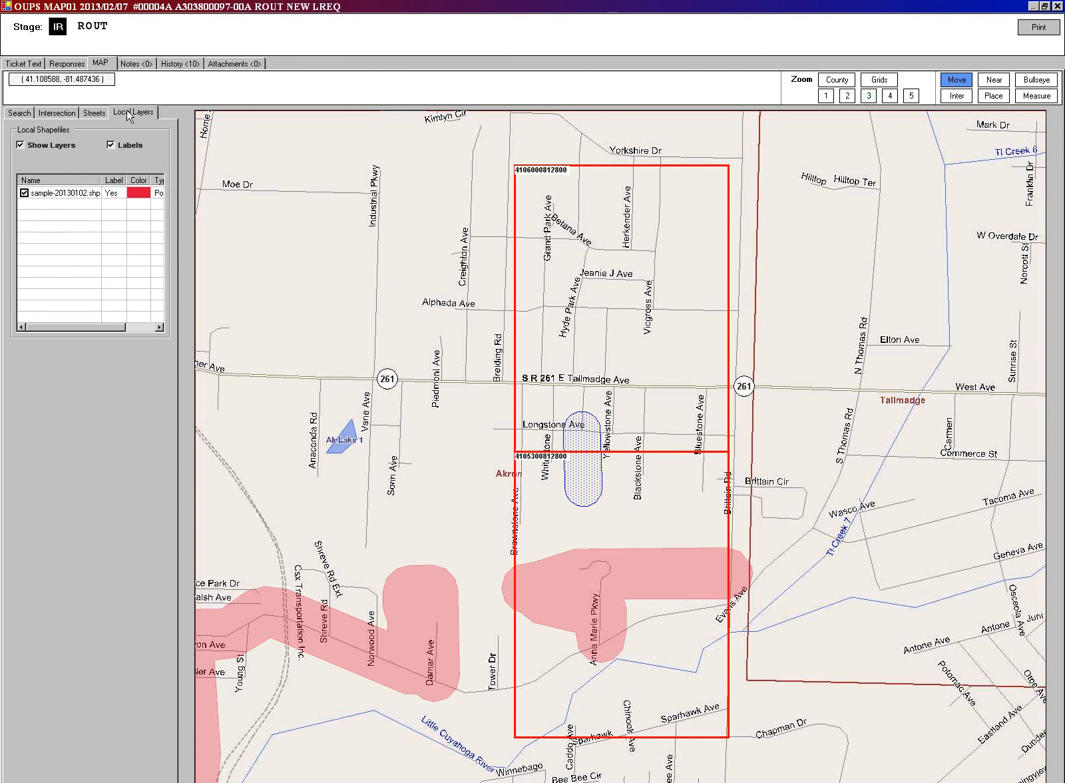
{"action": "left_click", "coordinate": [25, 193]}
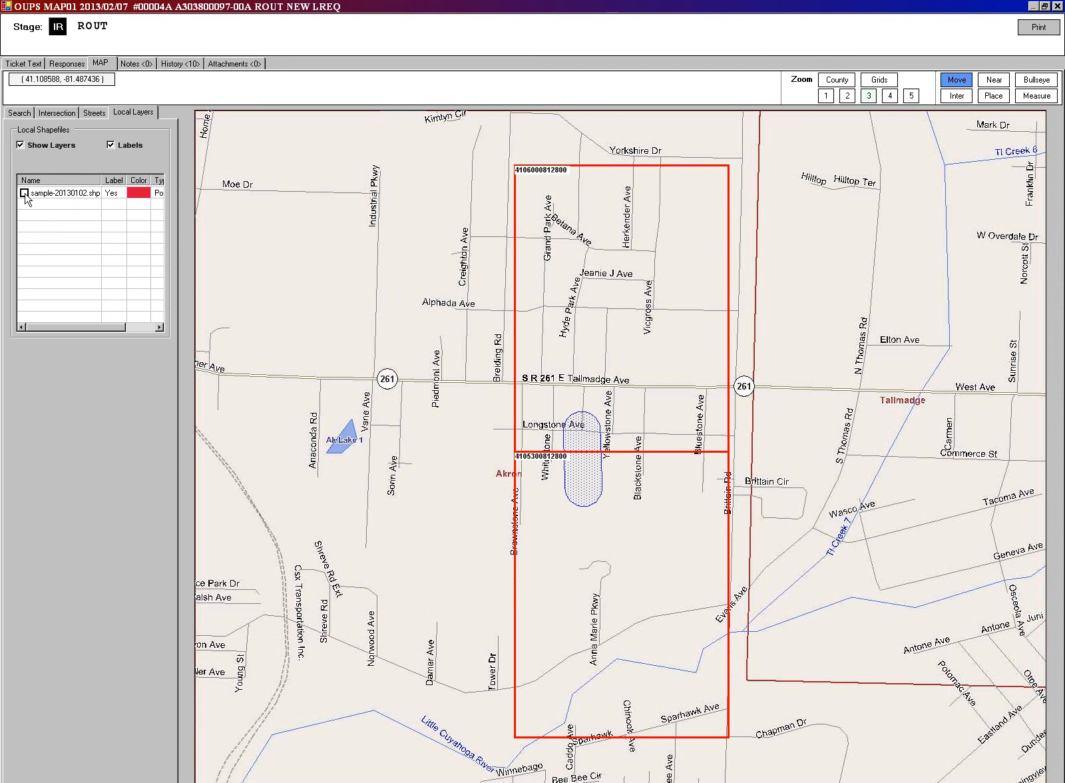
{"action": "left_click", "coordinate": [25, 193]}
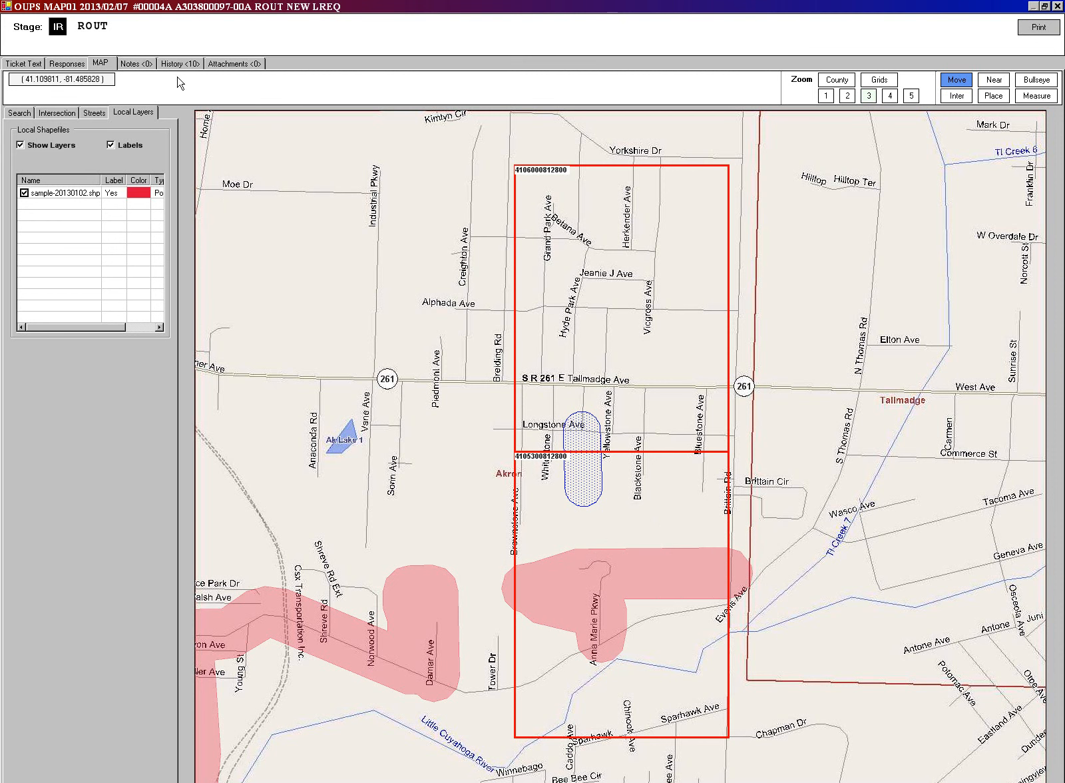
Examine the ticket's response details for member codes MAPE and MAP, look at its attachments, and close the ticket.
{"action": "left_click", "coordinate": [64, 67]}
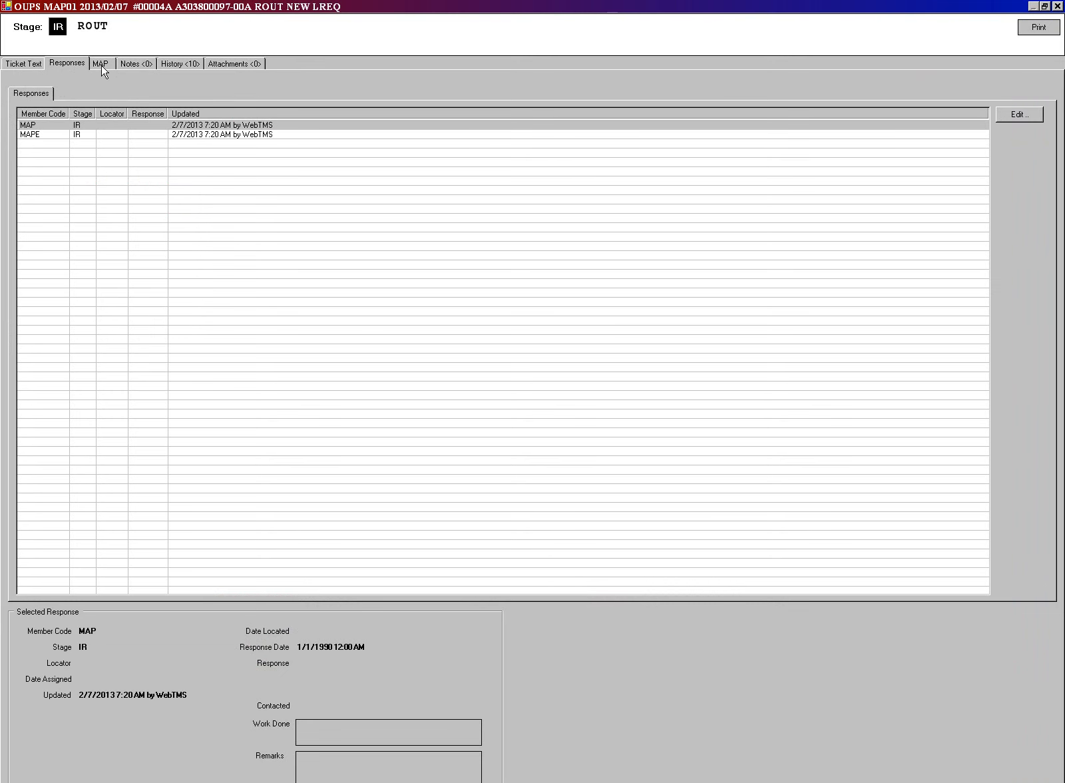
{"action": "left_click", "coordinate": [69, 137]}
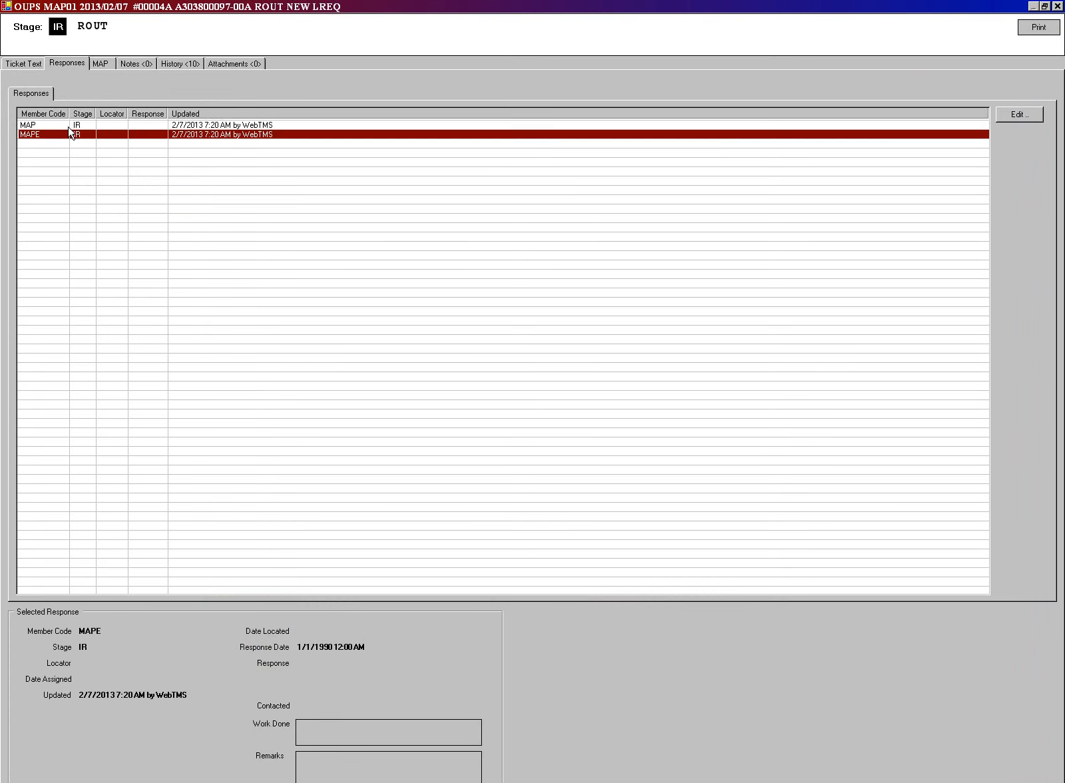
{"action": "left_click", "coordinate": [69, 127]}
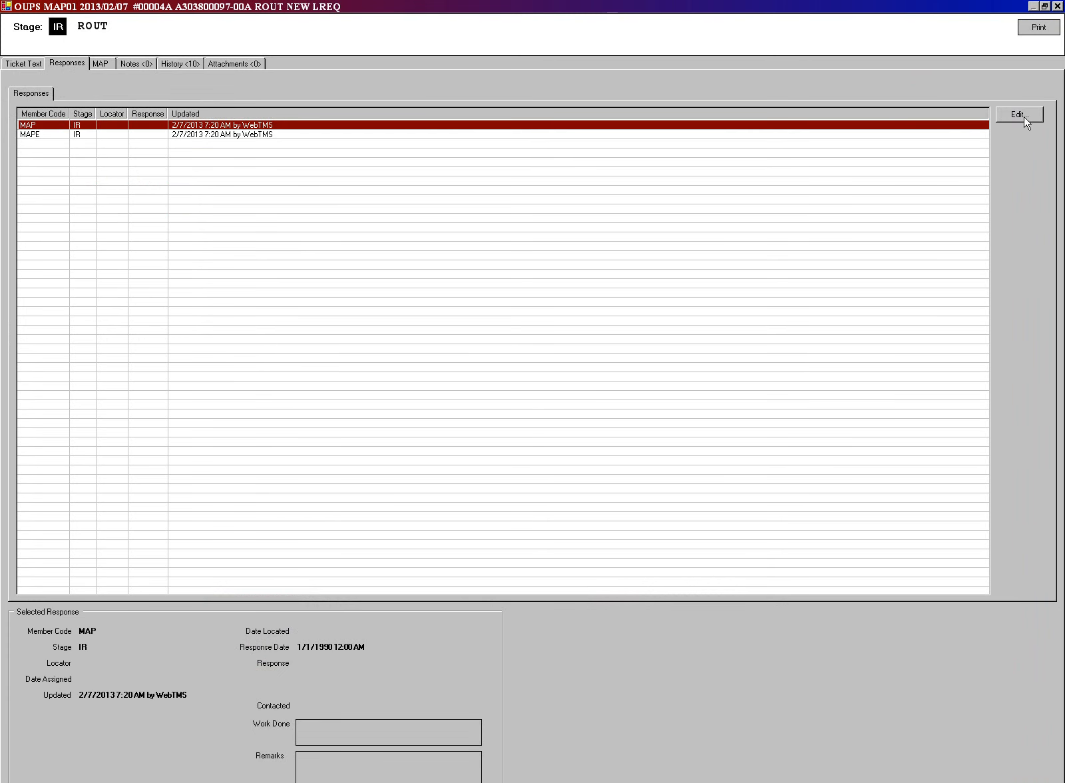
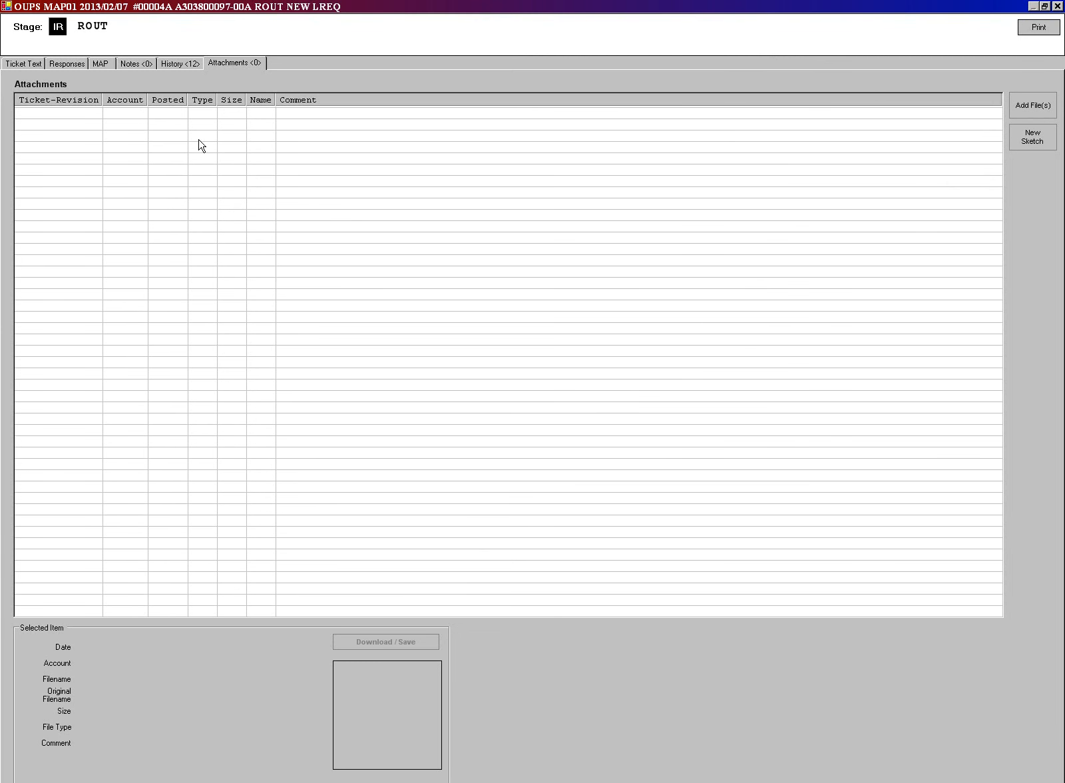
{"action": "key", "text": "Escape"}
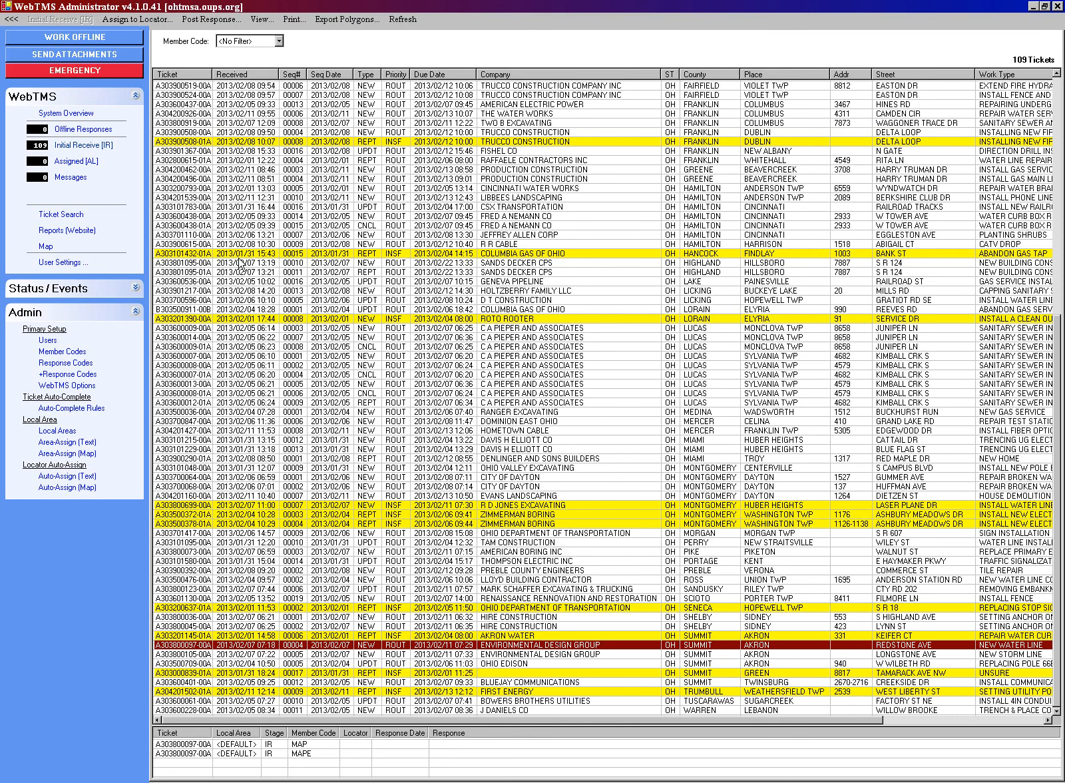
Try to post response 001: No conflict for member MAPE at the Initial Receive stage of the selected Environmental Design Group ticket.
{"action": "left_click", "coordinate": [204, 20]}
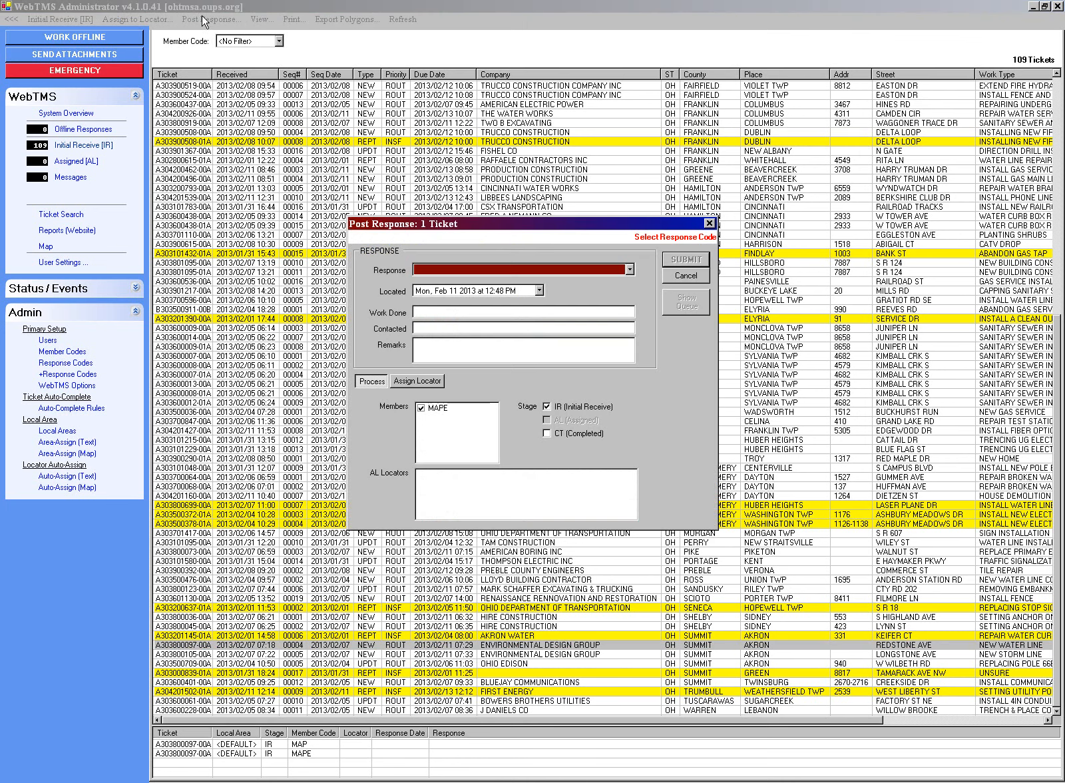
{"action": "left_click", "coordinate": [629, 270]}
{"action": "left_click", "coordinate": [613, 282]}
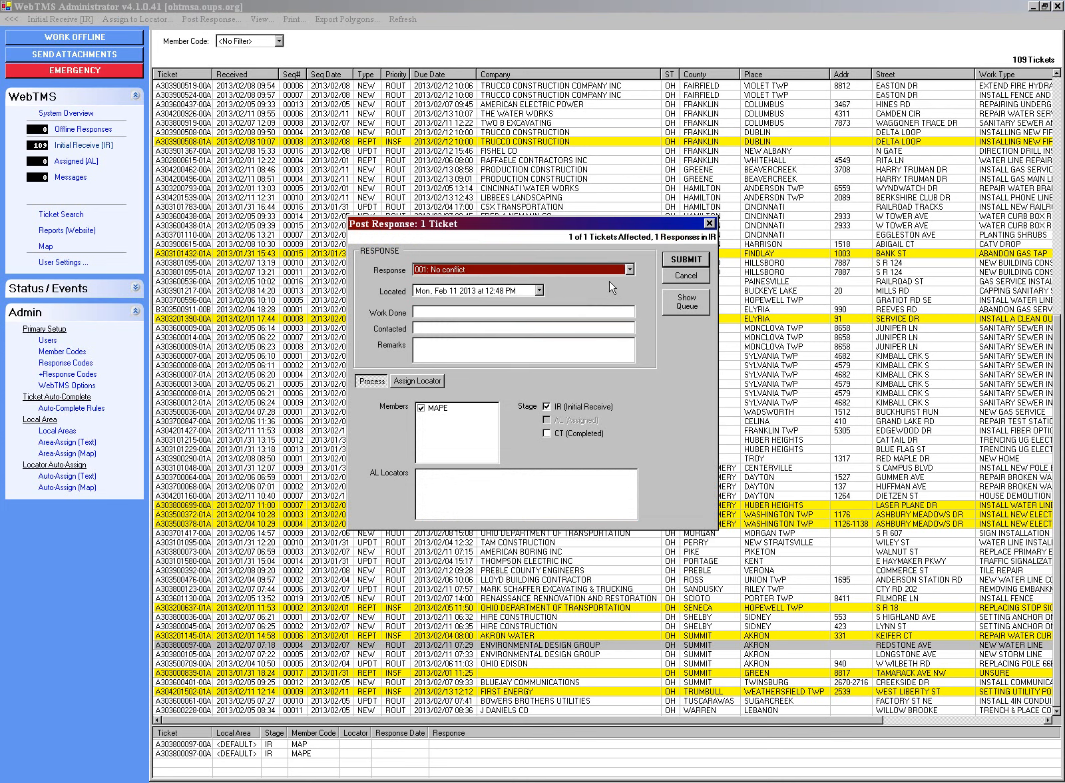
{"action": "left_click", "coordinate": [685, 261]}
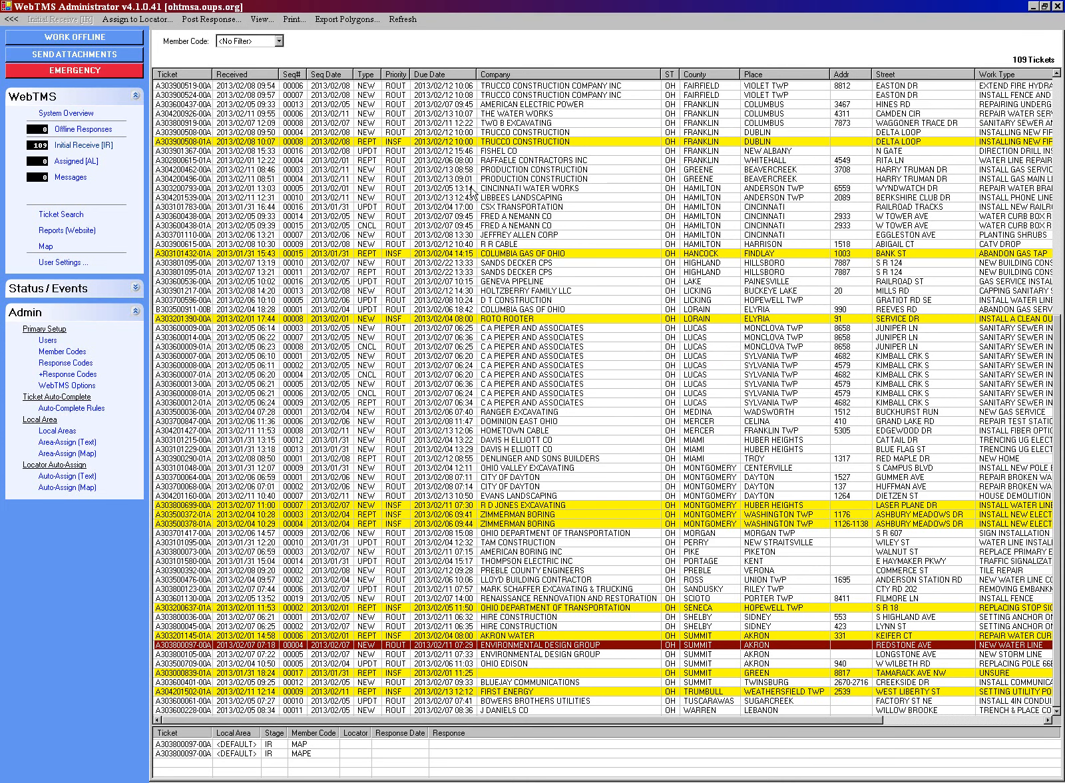
Check the member code filter choices, keeping <No Filter>, and preview the shapefile polygon export for the Trucco Construction Easton Dr ticket without saving.
{"action": "left_click", "coordinate": [269, 41]}
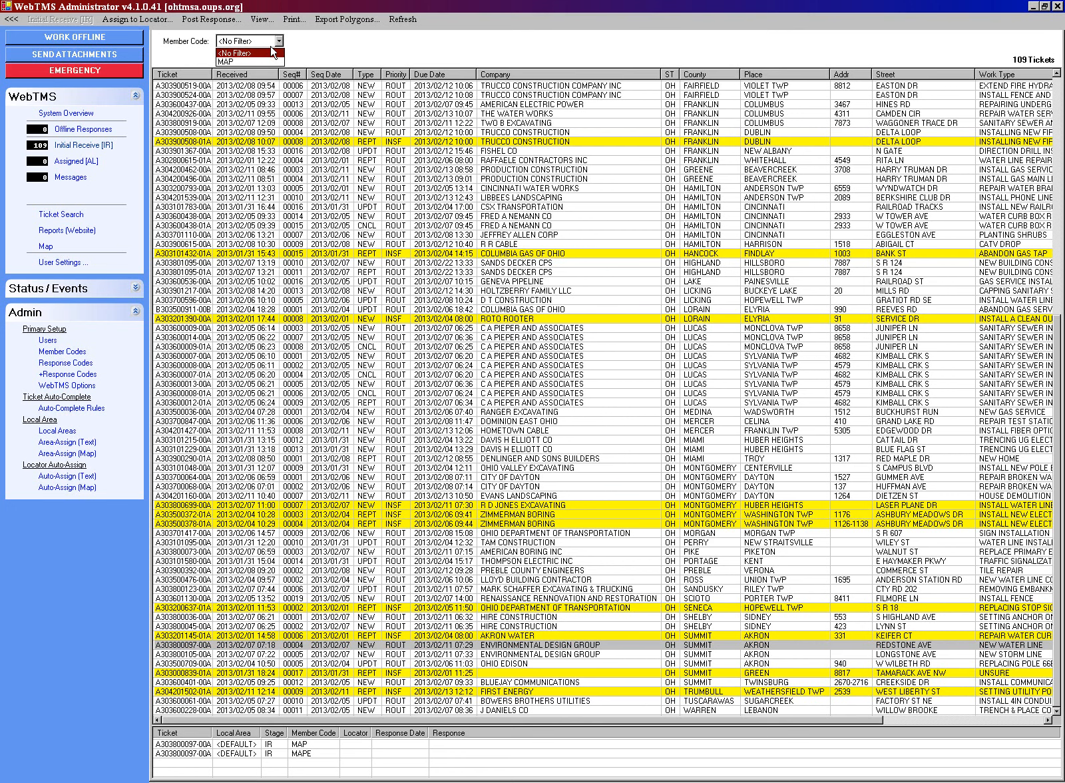
{"action": "left_click", "coordinate": [280, 40]}
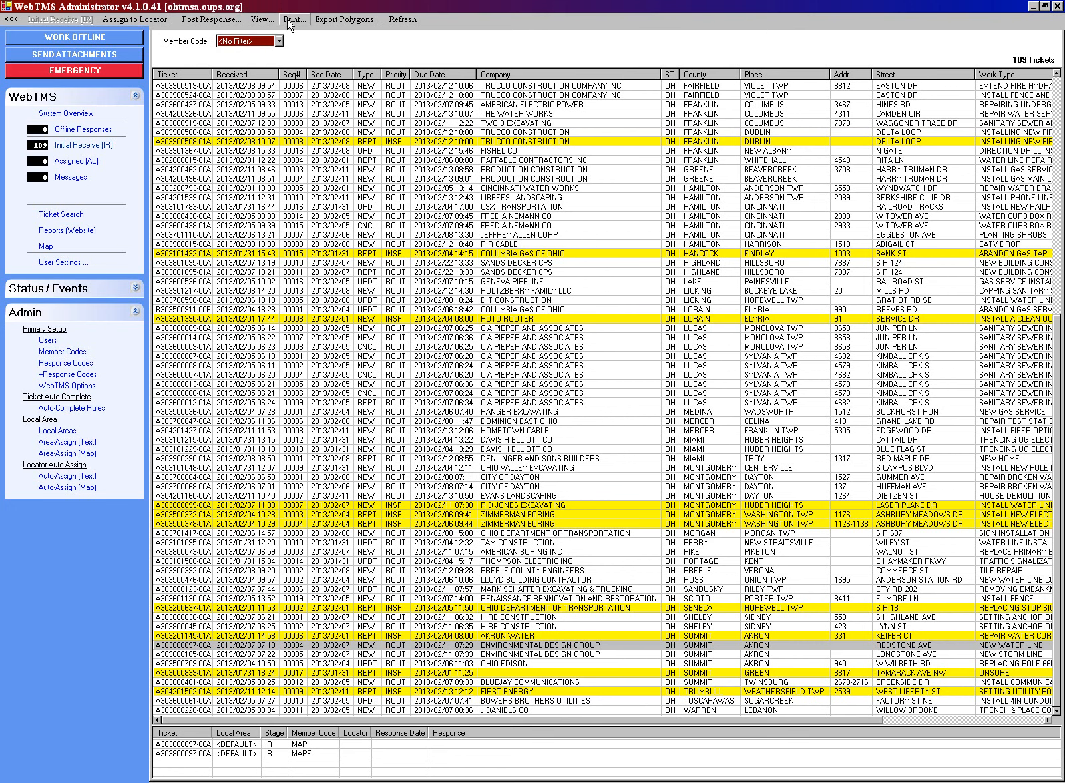
{"action": "left_click", "coordinate": [287, 86]}
{"action": "left_click", "coordinate": [338, 21]}
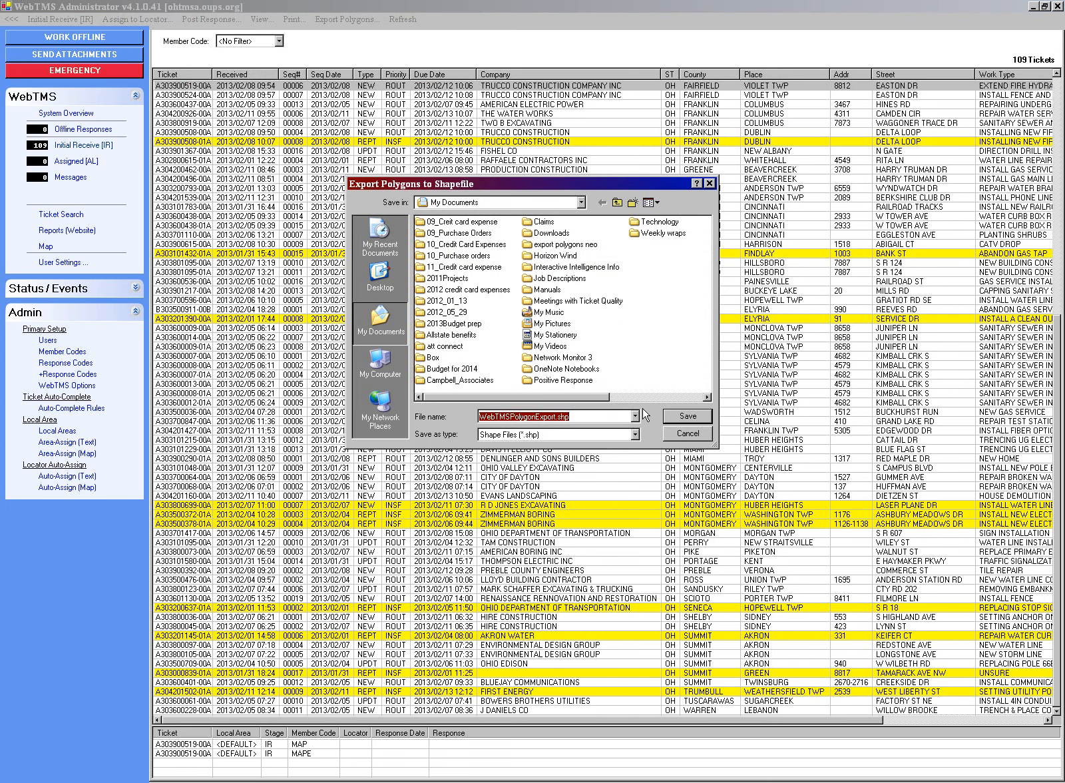
{"action": "left_click", "coordinate": [680, 434]}
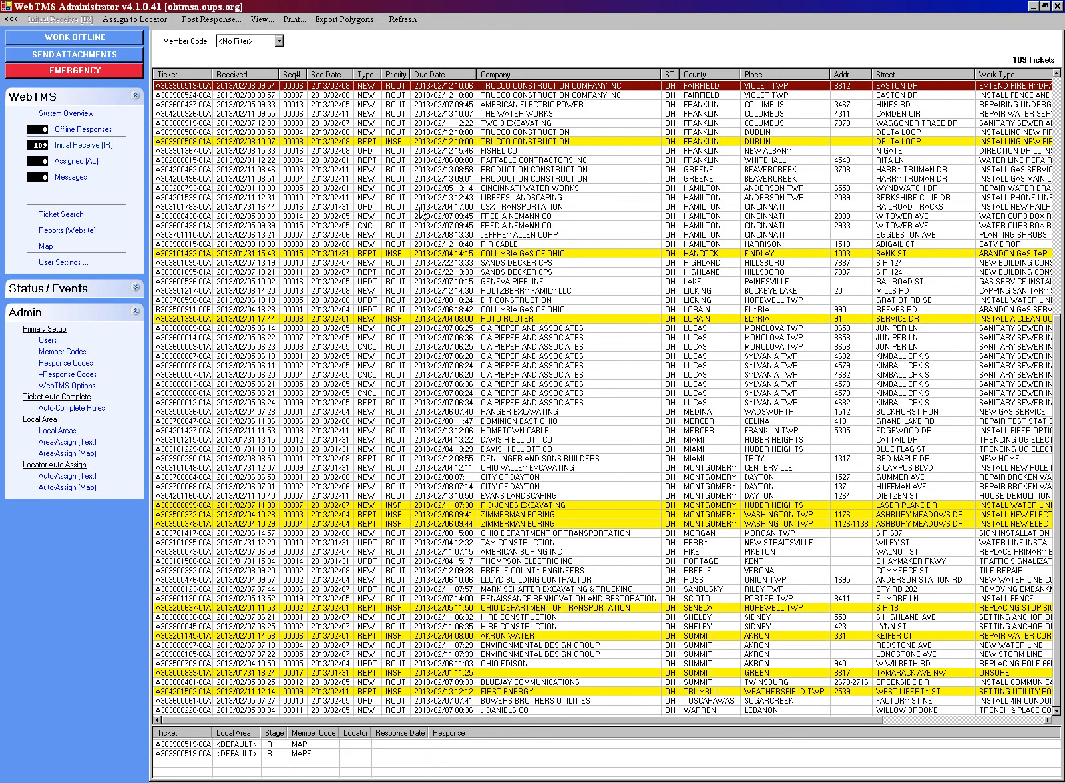
Open the Auto-Complete Rules list, and move and enlarge its window to examine the rule criteria columns.
{"action": "left_click", "coordinate": [62, 409]}
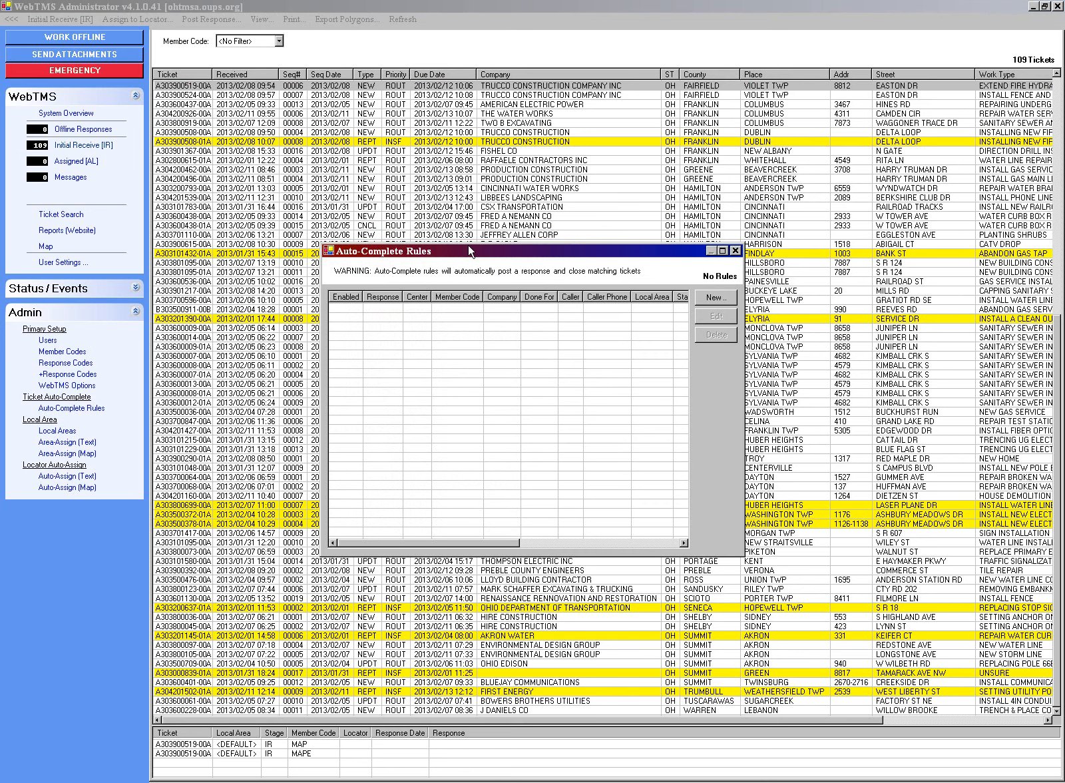
{"action": "left_click_drag", "start_coordinate": [469, 247], "coordinate": [438, 167]}
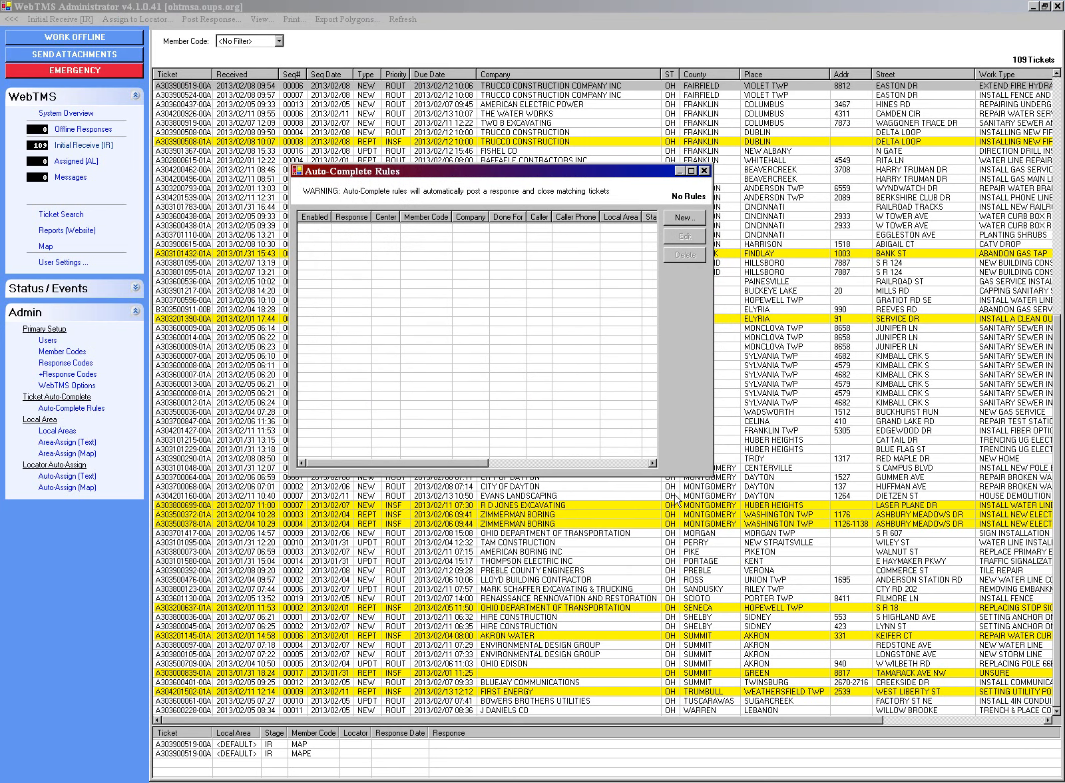
{"action": "left_click_drag", "start_coordinate": [711, 474], "coordinate": [861, 611]}
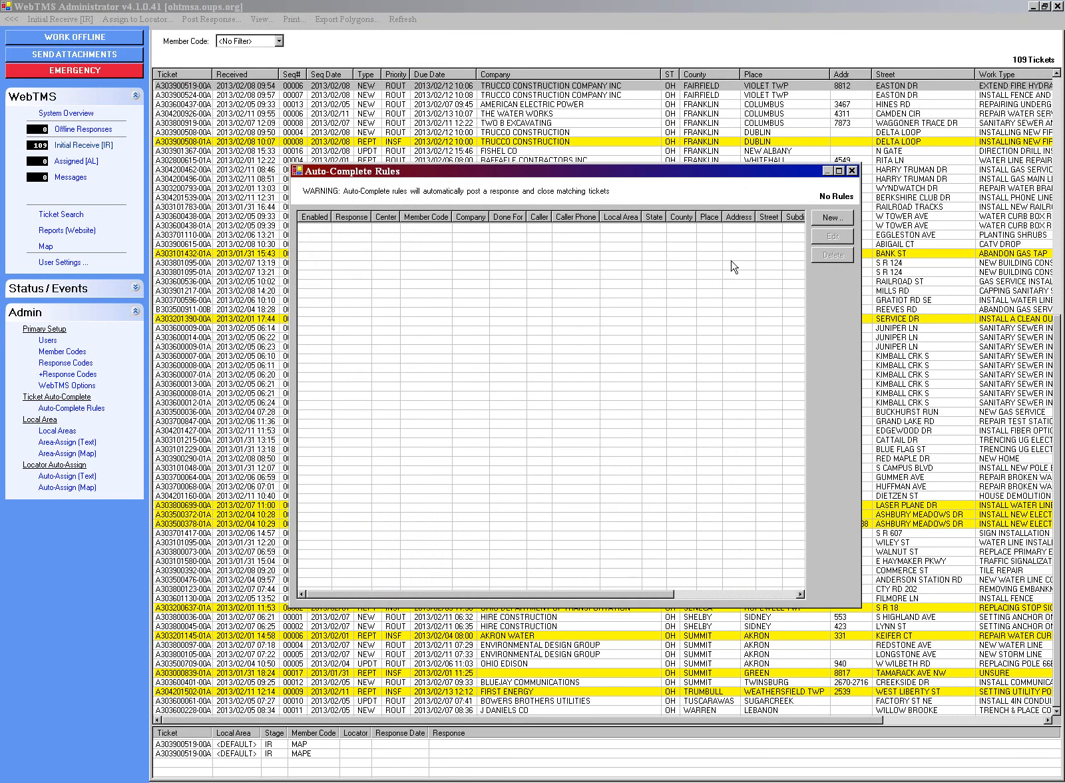
{"action": "left_click_drag", "start_coordinate": [648, 174], "coordinate": [573, 149]}
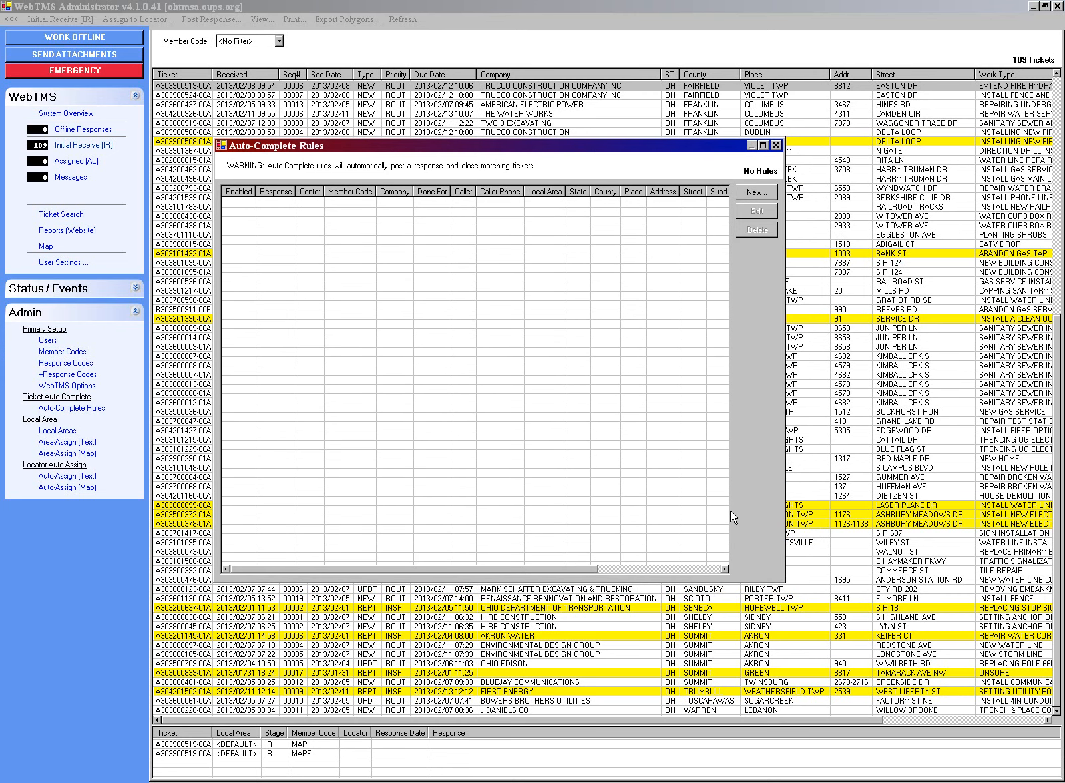
Draft an auto-complete rule for member code MAP with response code 002: Marked - up to privately owned utility, cancel it and close the rules list.
{"action": "left_click", "coordinate": [751, 200]}
{"action": "left_click", "coordinate": [520, 285]}
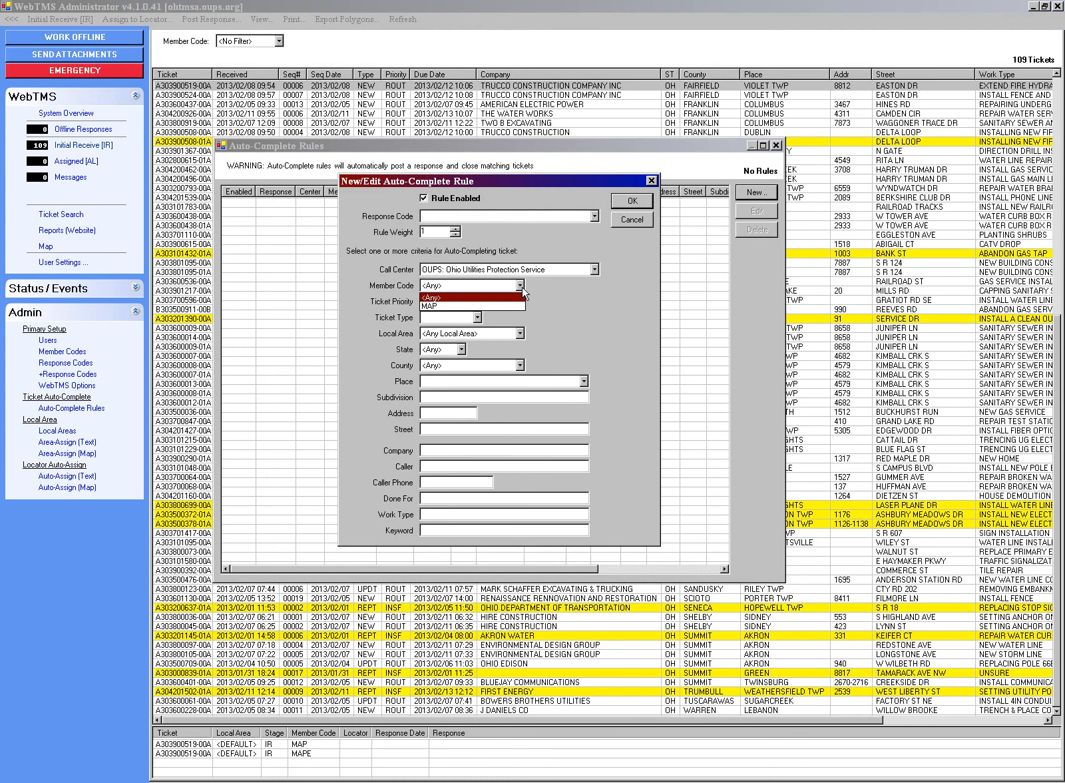
{"action": "left_click", "coordinate": [508, 301]}
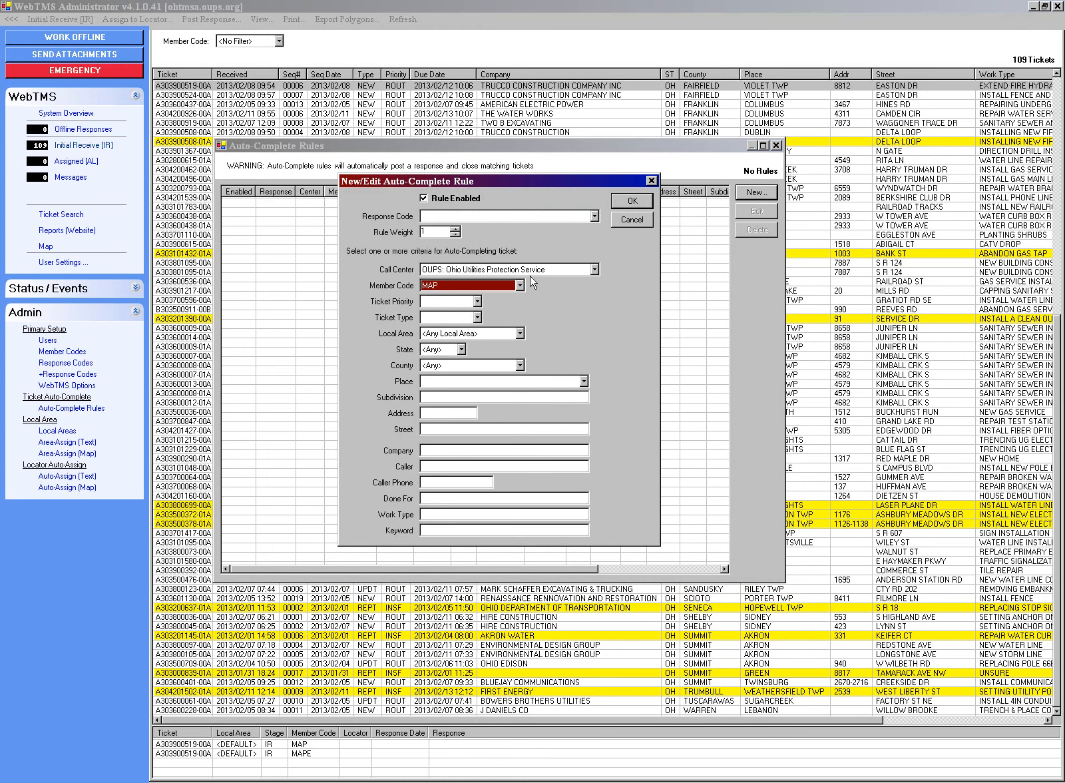
{"action": "left_click", "coordinate": [593, 216]}
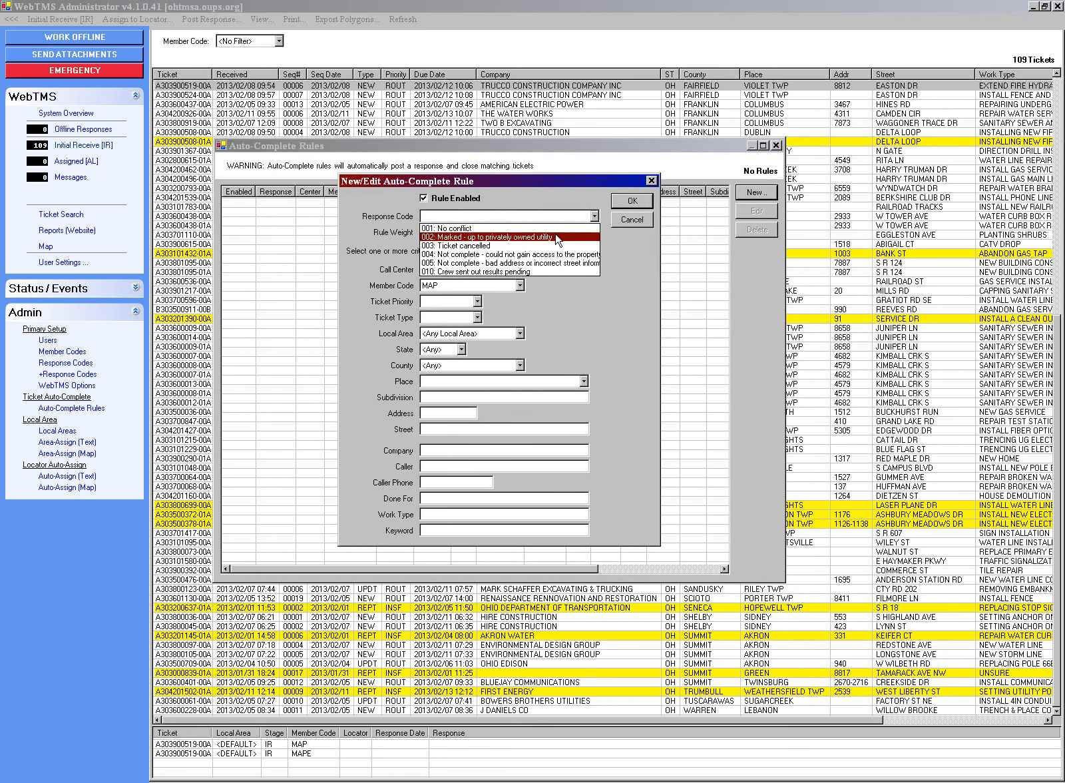
{"action": "left_click", "coordinate": [556, 237]}
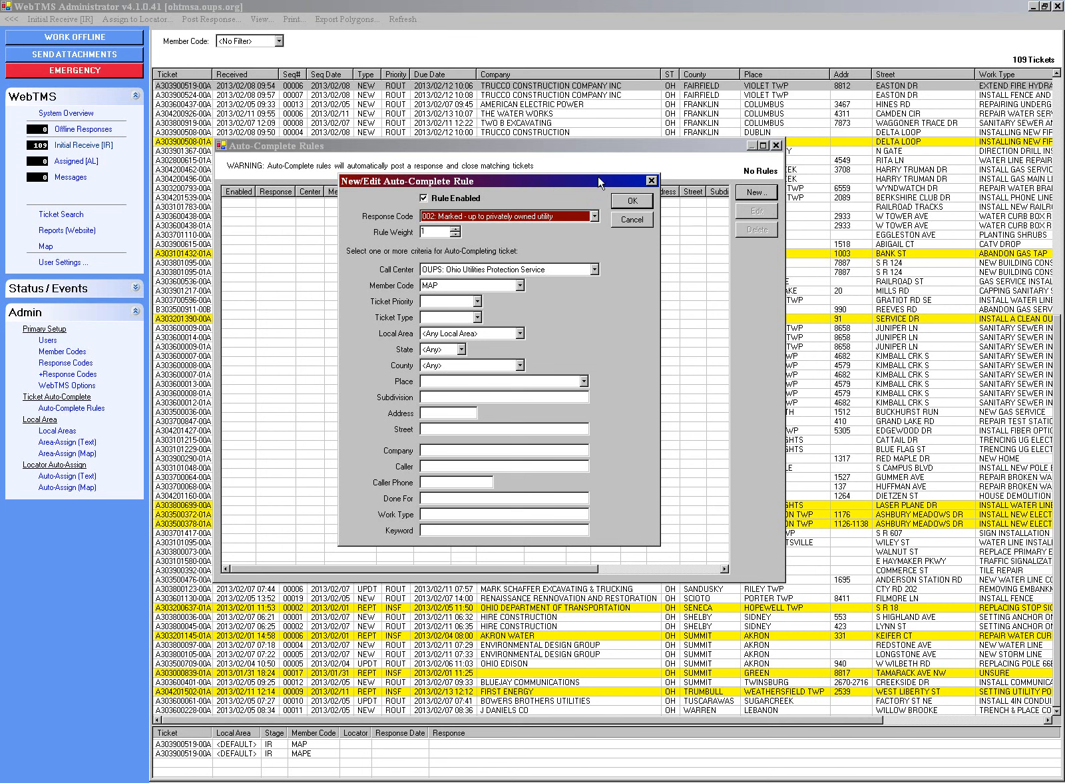
{"action": "left_click_drag", "start_coordinate": [596, 179], "coordinate": [616, 178]}
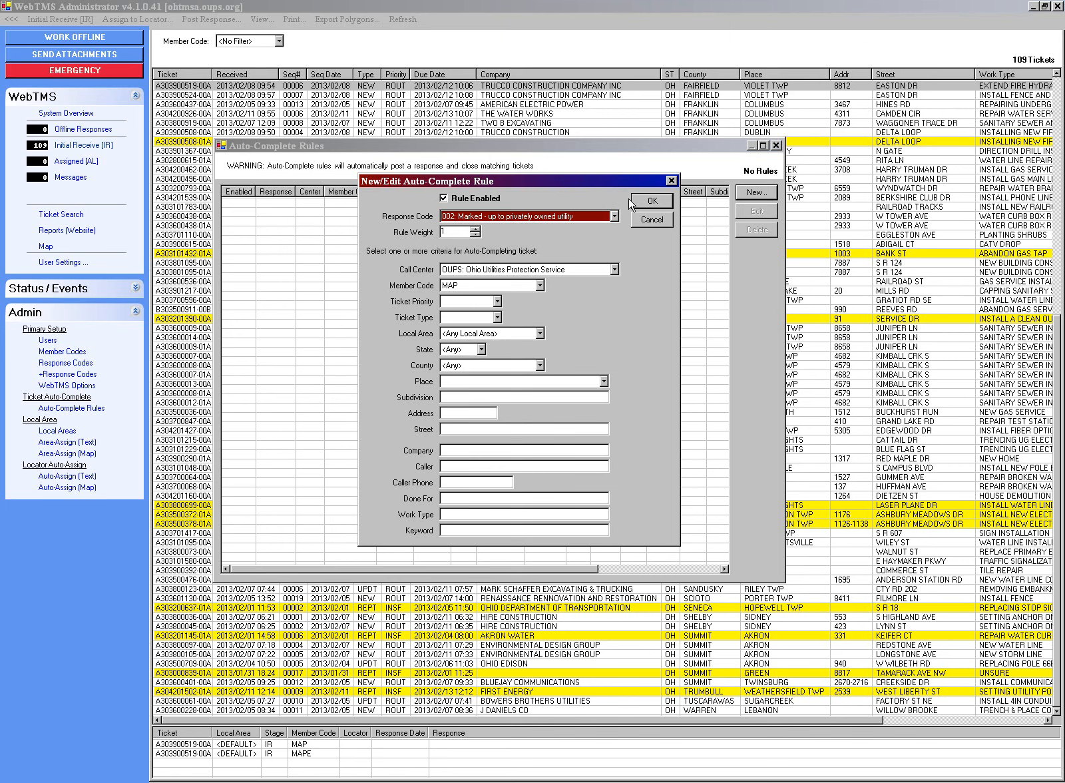
{"action": "left_click", "coordinate": [654, 224]}
{"action": "left_click", "coordinate": [776, 145]}
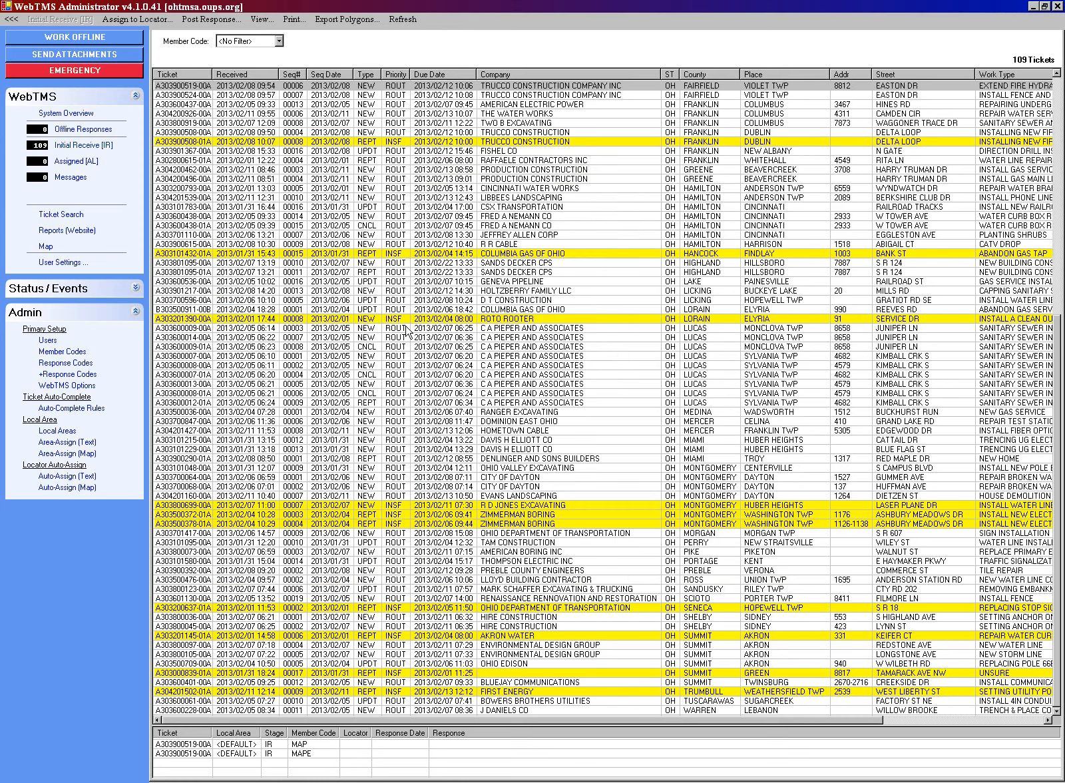
Review the Local Area List and close it, and filter the text-based Local Area Assign Rules by local area MAH.
{"action": "left_click", "coordinate": [54, 432]}
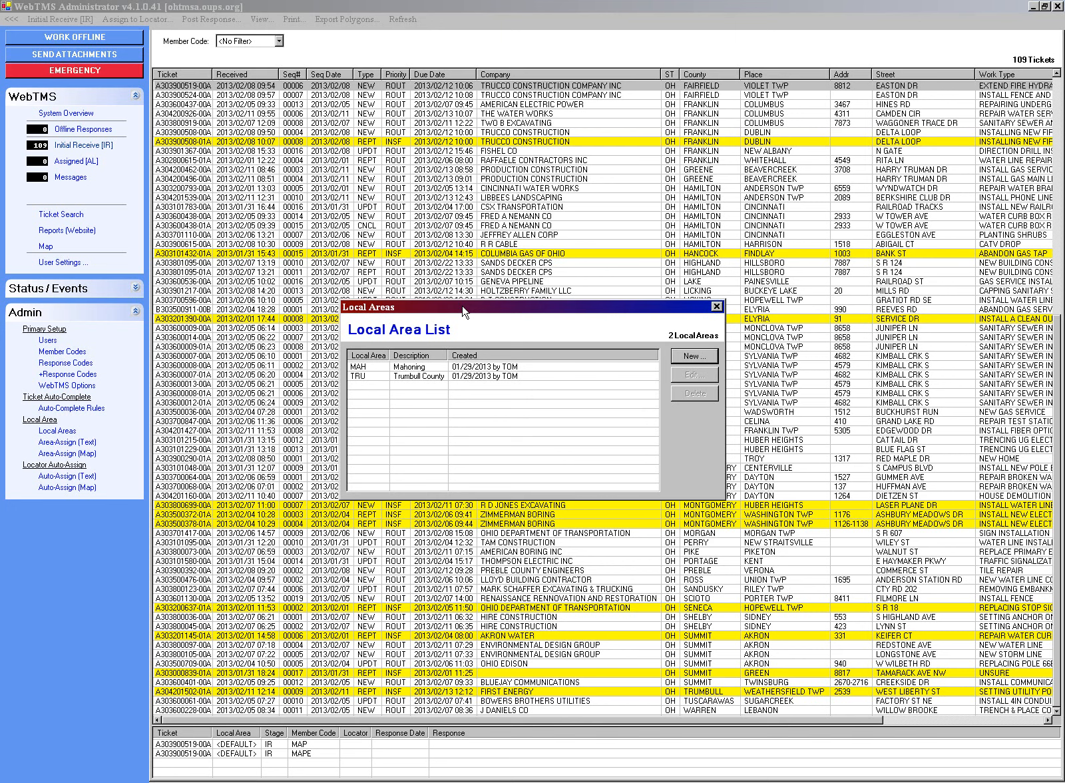
{"action": "left_click", "coordinate": [716, 307]}
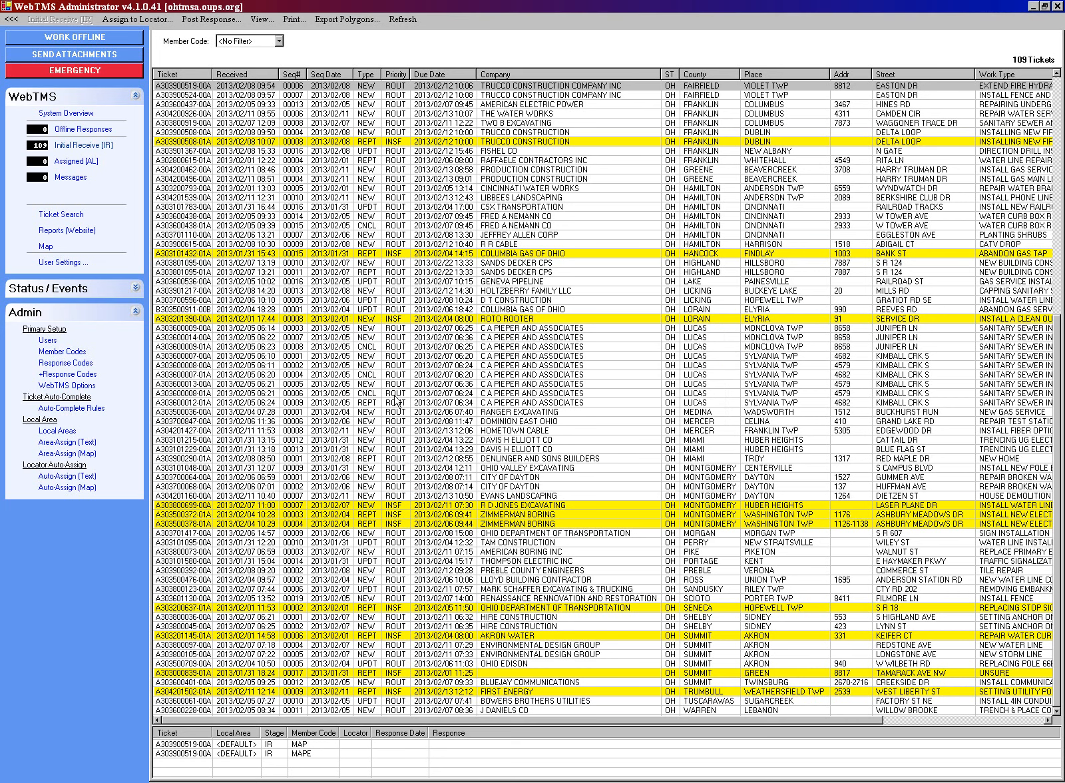
{"action": "left_click", "coordinate": [59, 444]}
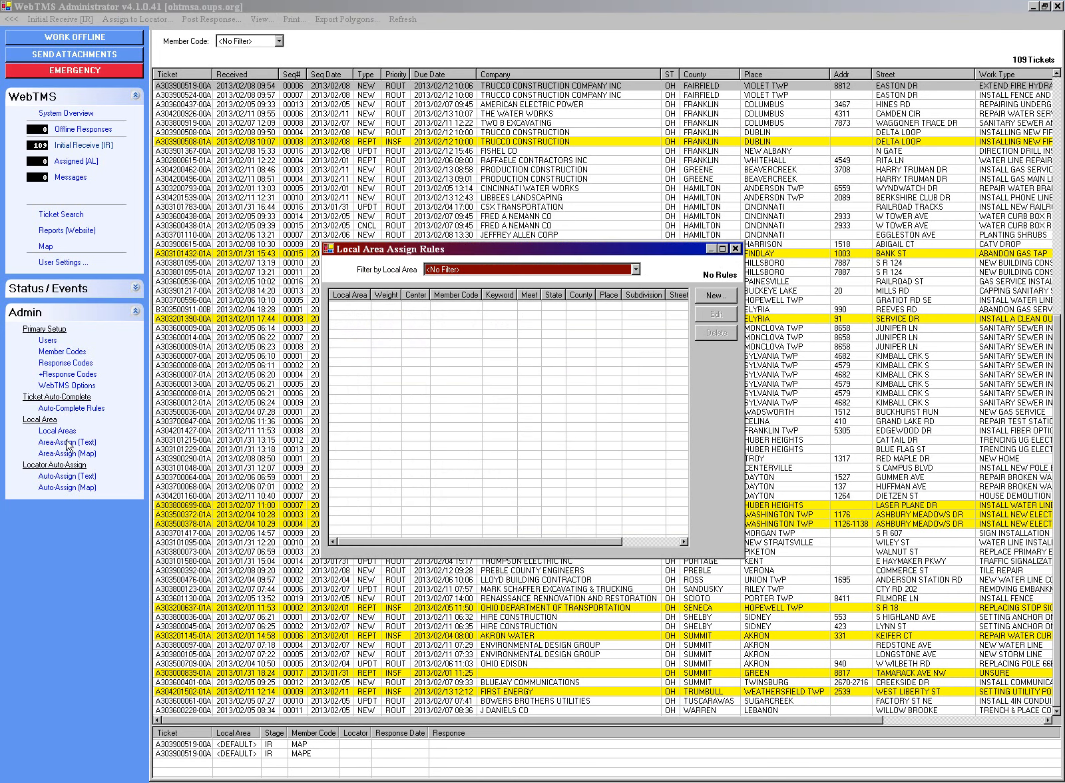
{"action": "left_click", "coordinate": [636, 269]}
{"action": "left_click", "coordinate": [595, 282]}
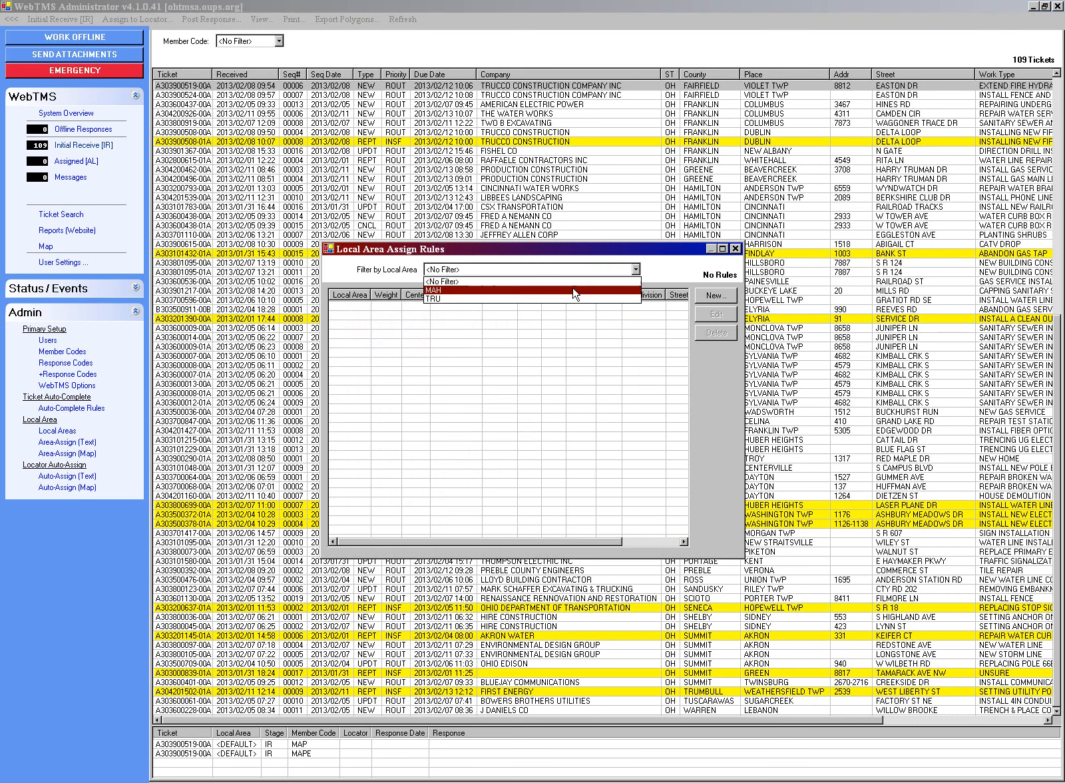
Draft an area-assign rule for local area MAH to view its criteria, cancel it and close the rules list.
{"action": "left_click", "coordinate": [716, 295]}
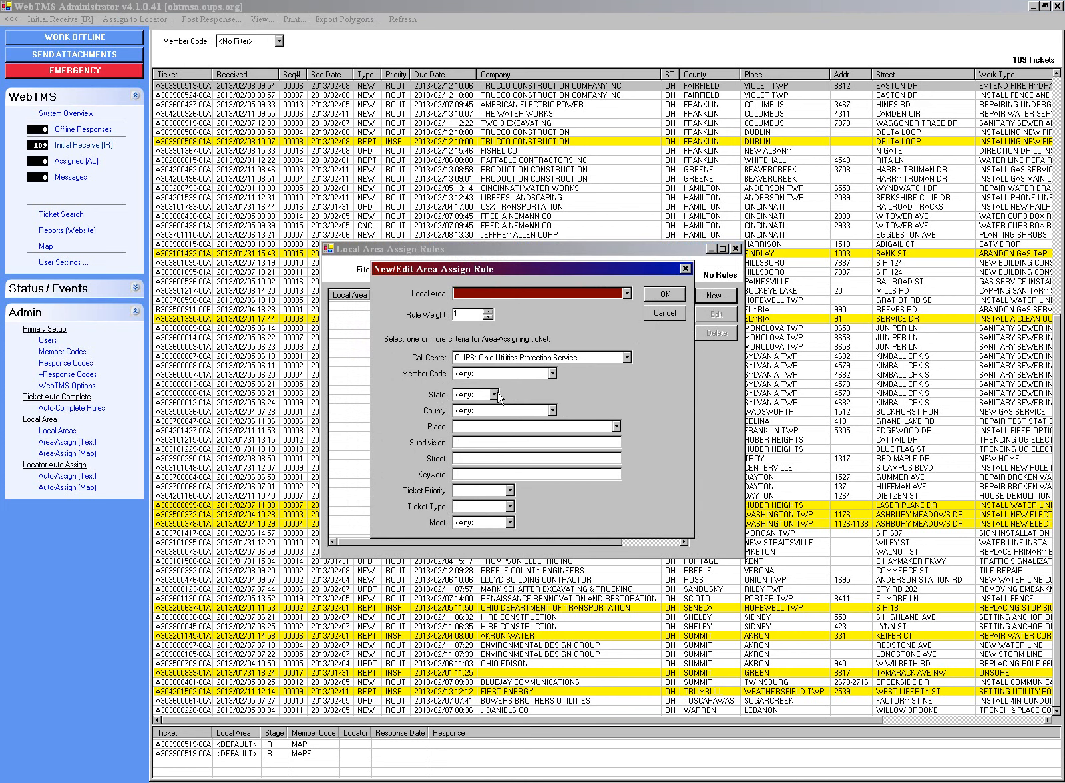
{"action": "type", "text": "MAH"}
{"action": "left_click", "coordinate": [663, 314]}
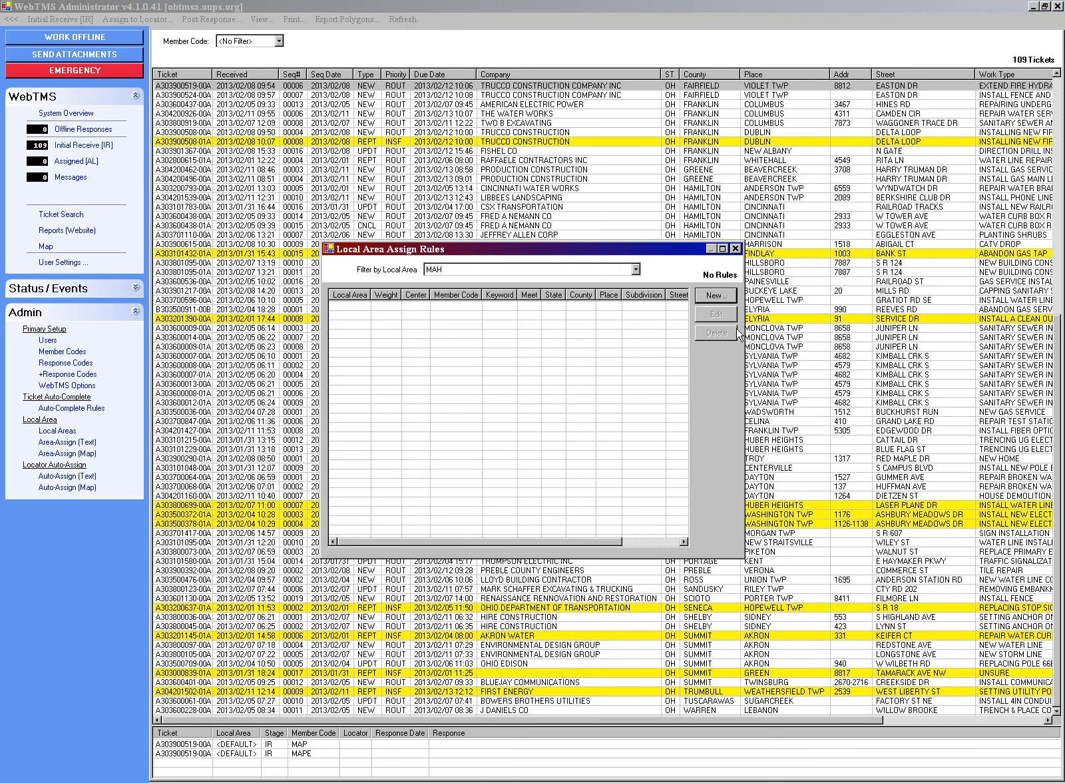
{"action": "left_click", "coordinate": [736, 249]}
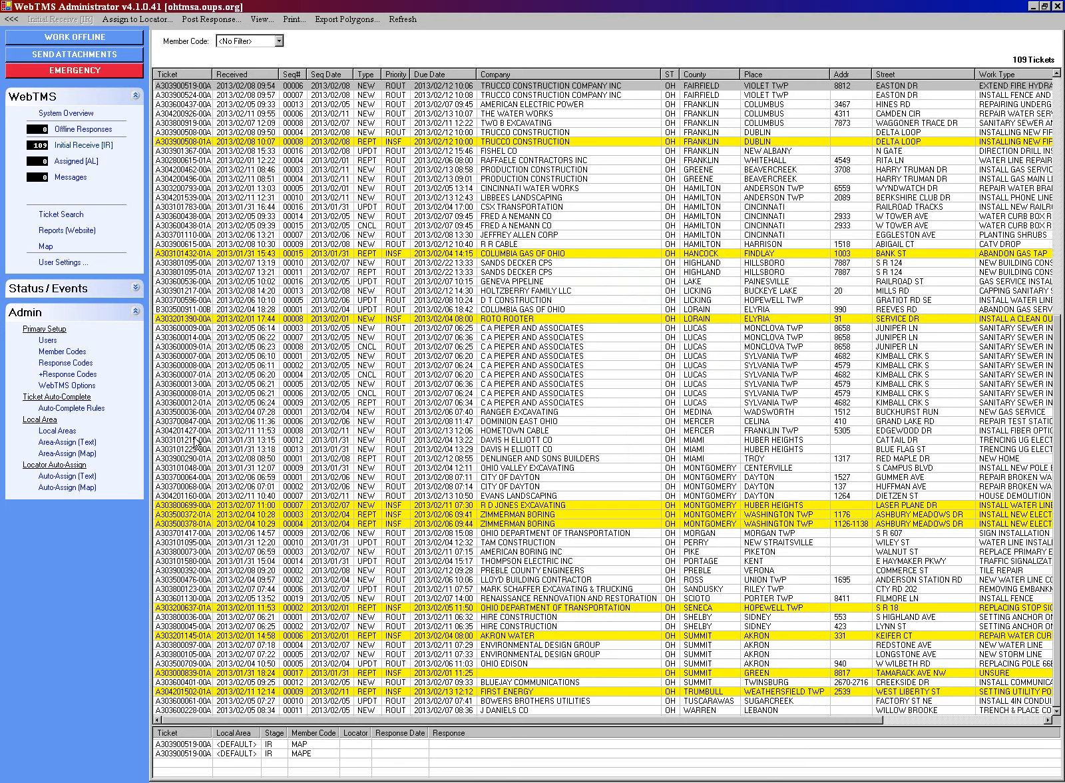
Open the map-based Local Area Assign Grids and display the TRU local area's grid map for TRUMBULL, OH.
{"action": "left_click", "coordinate": [66, 454]}
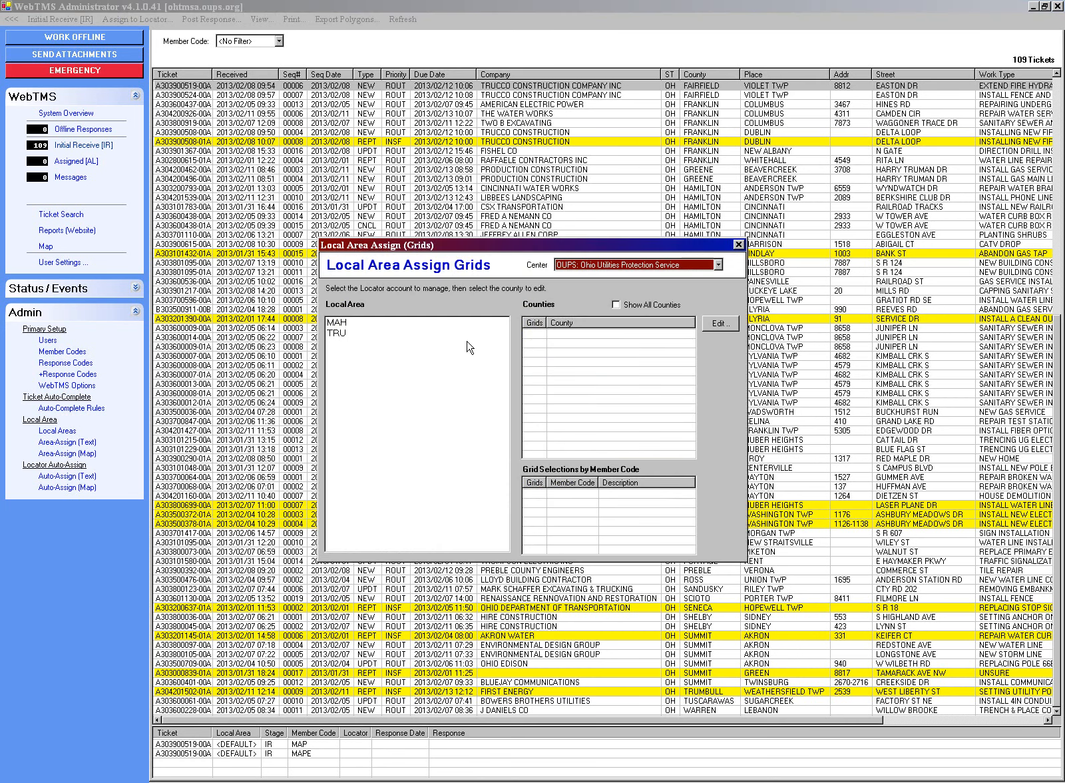
{"action": "left_click", "coordinate": [328, 325]}
{"action": "left_click", "coordinate": [349, 334]}
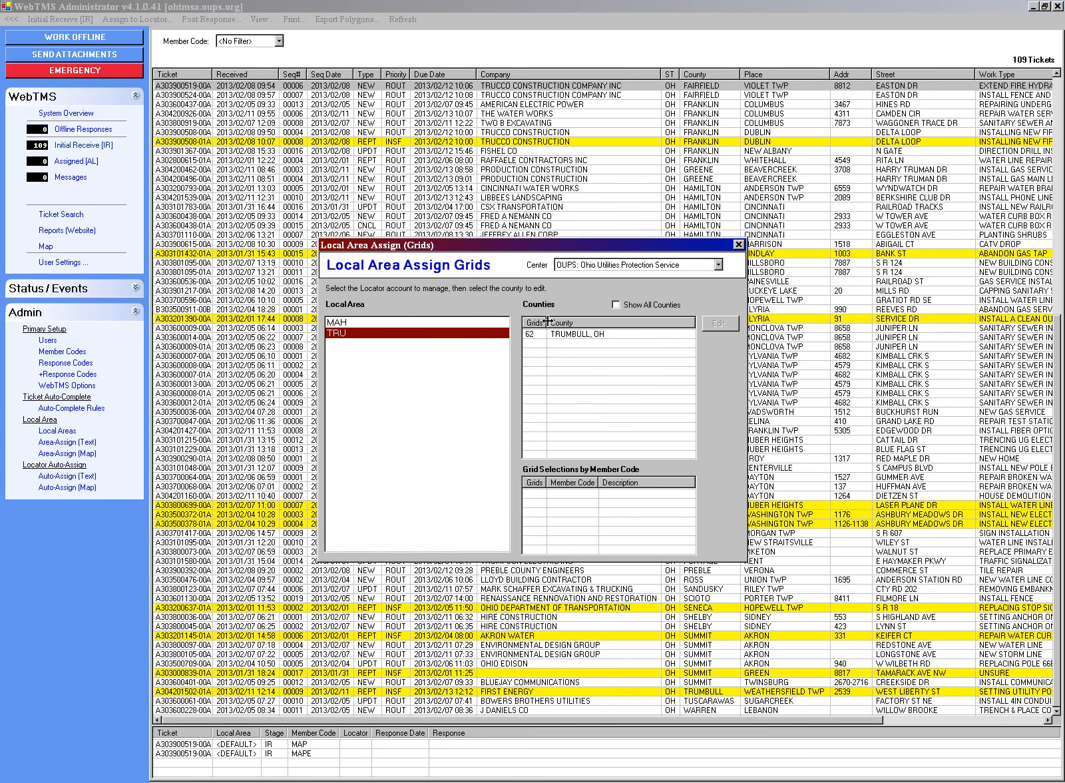
{"action": "left_click", "coordinate": [568, 334]}
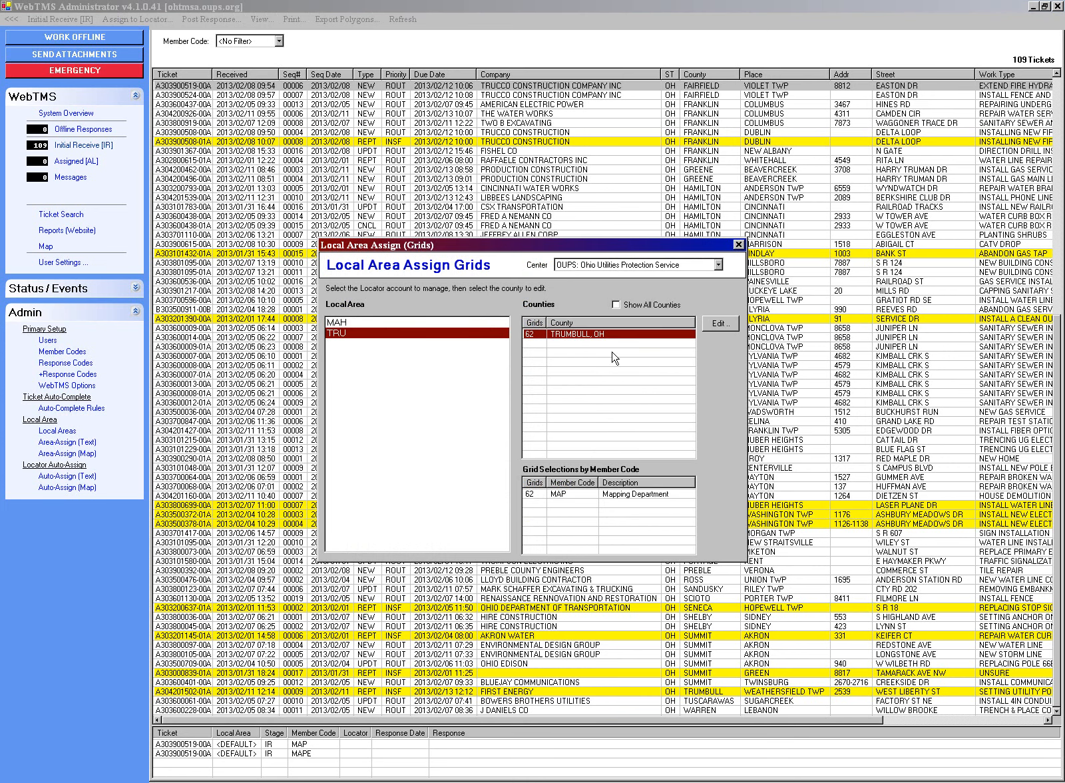
{"action": "double_click", "coordinate": [588, 336]}
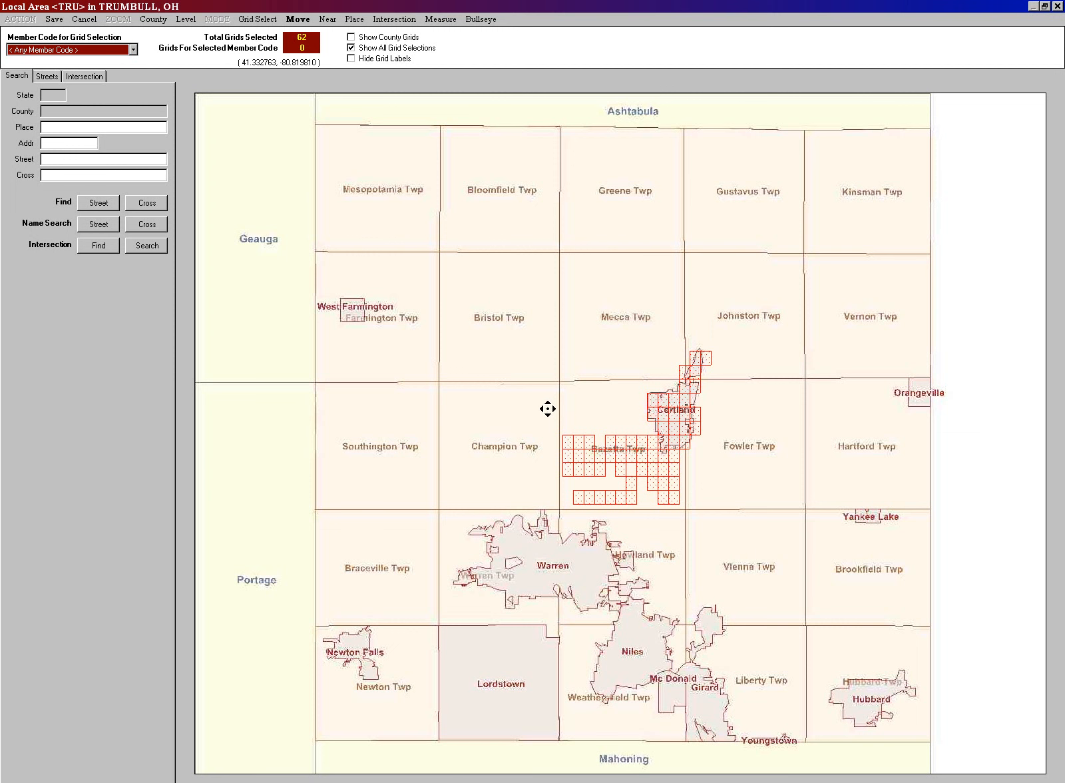
Check the member code choices for grid selection, keeping < Any Member Code >, and close the Trumbull map and the Local Area Assign Grids window.
{"action": "left_click", "coordinate": [134, 53]}
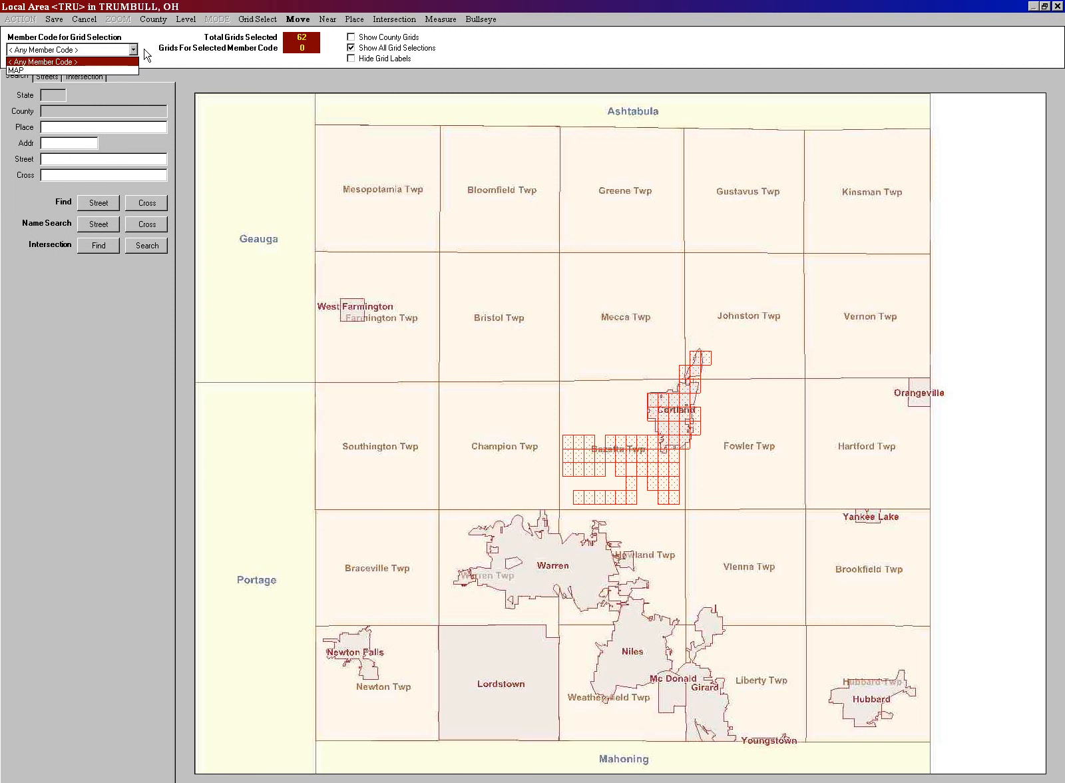
{"action": "left_click", "coordinate": [147, 50]}
{"action": "left_click", "coordinate": [293, 20]}
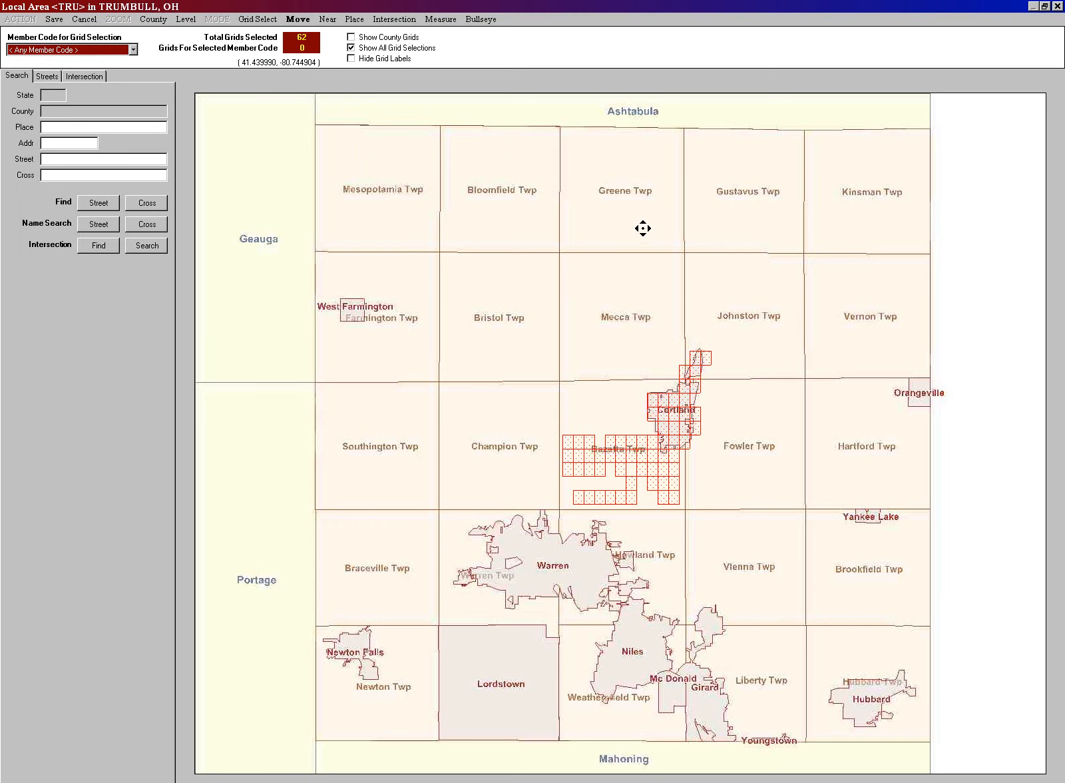
{"action": "left_click", "coordinate": [1057, 6]}
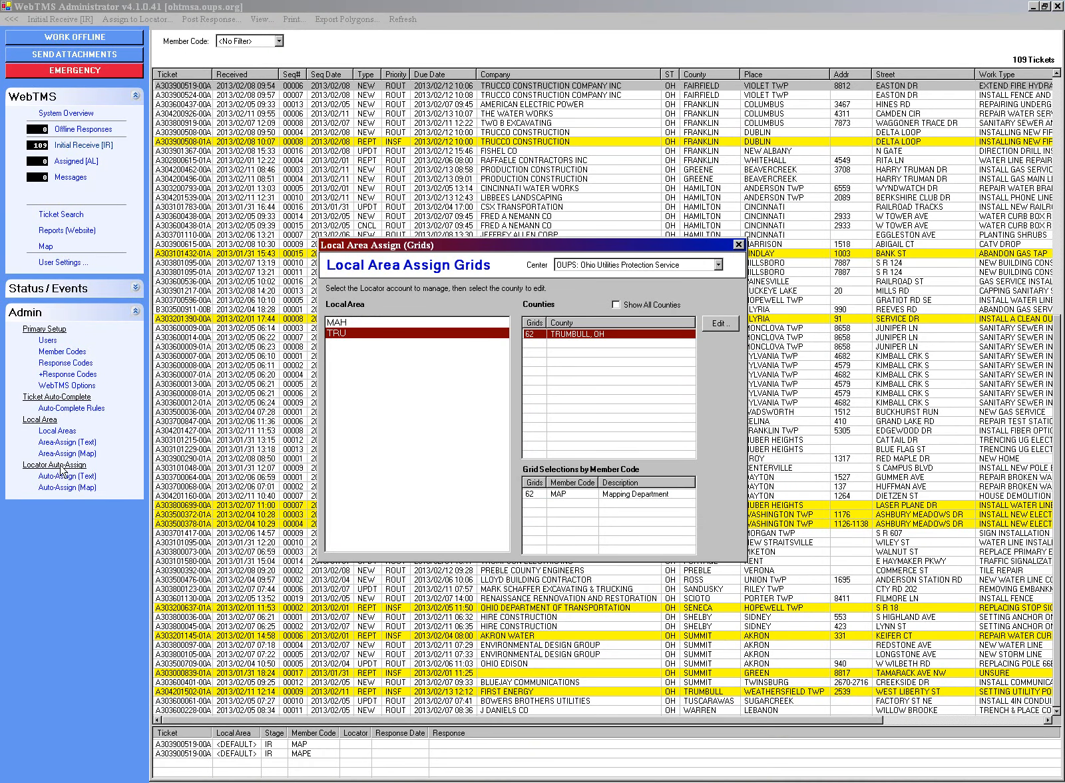
{"action": "left_click", "coordinate": [739, 245]}
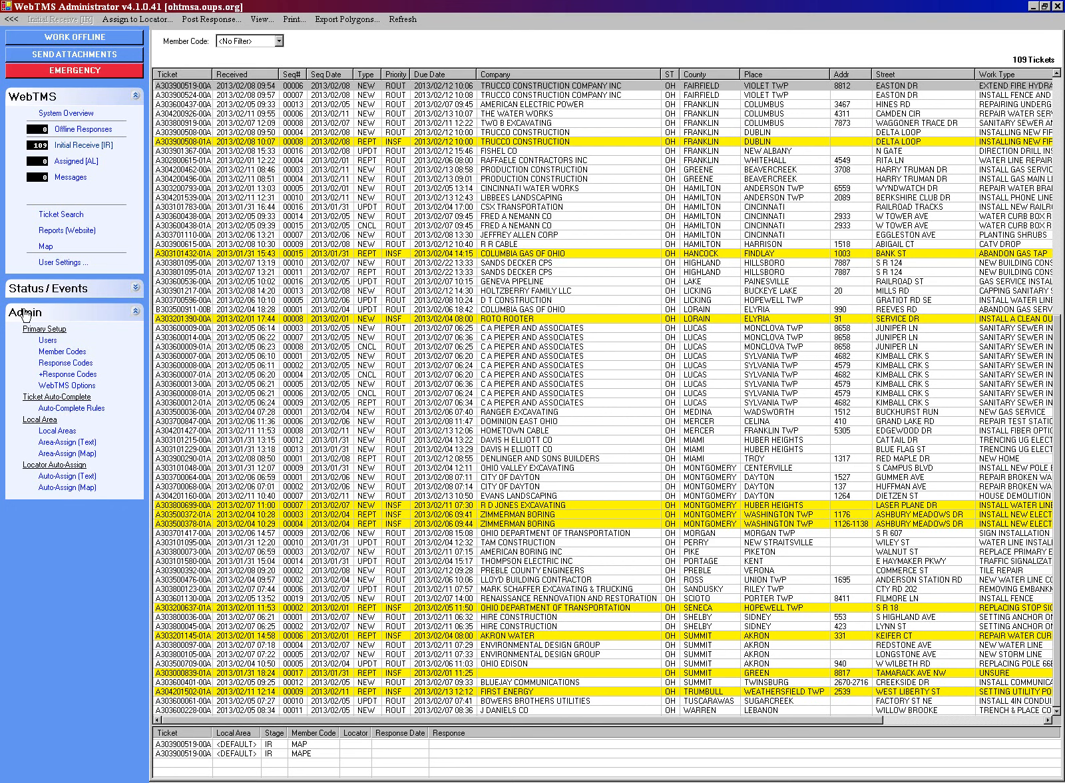
Expand Status/Events, view the +Response Queue and the Event Log, and check the log's date choices, keeping Mon, Feb 11, 2013.
{"action": "left_click", "coordinate": [135, 290]}
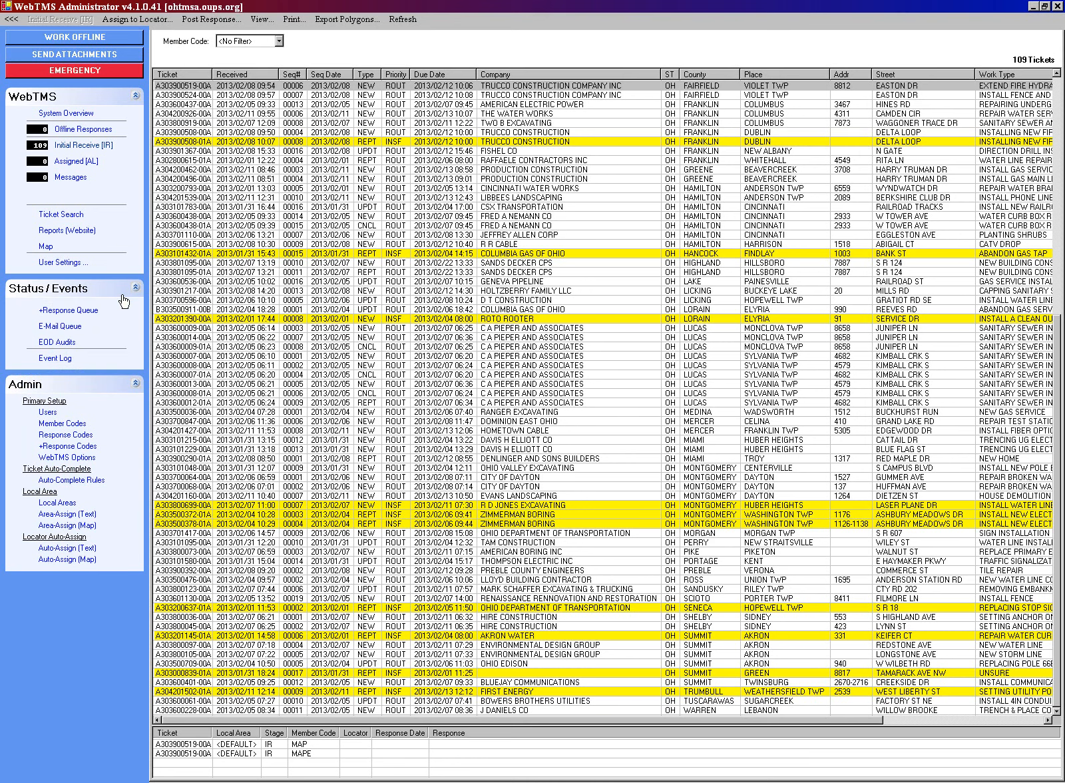
{"action": "left_click", "coordinate": [51, 313]}
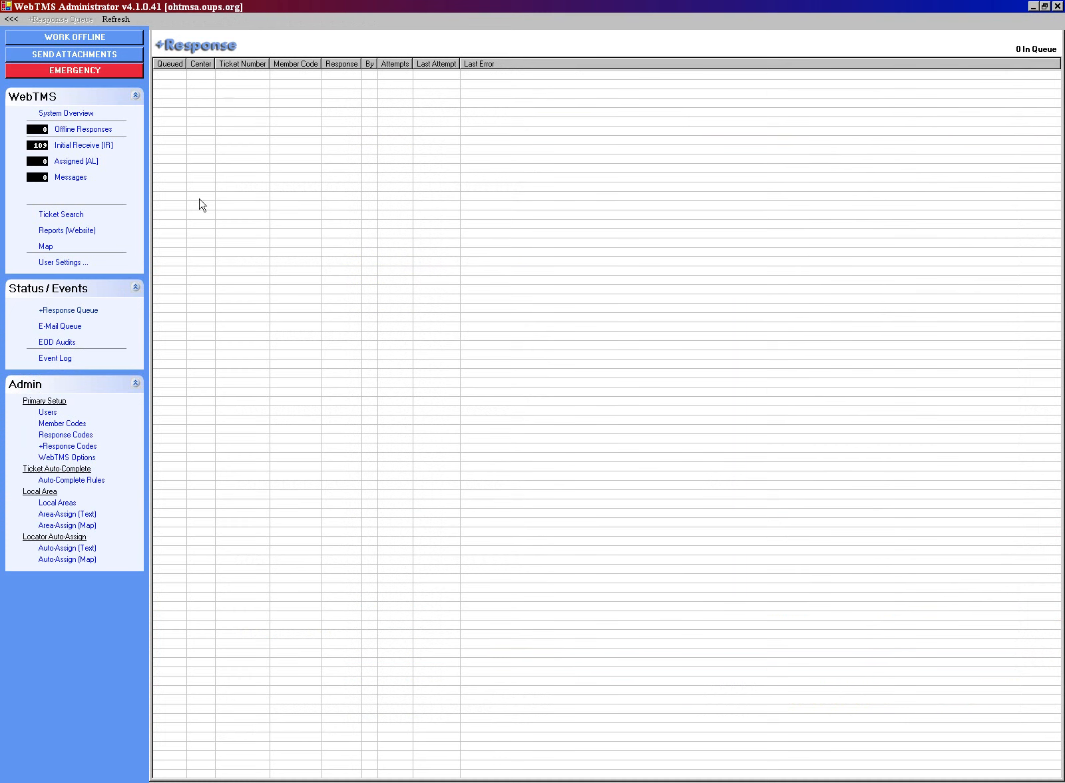
{"action": "left_click", "coordinate": [68, 361]}
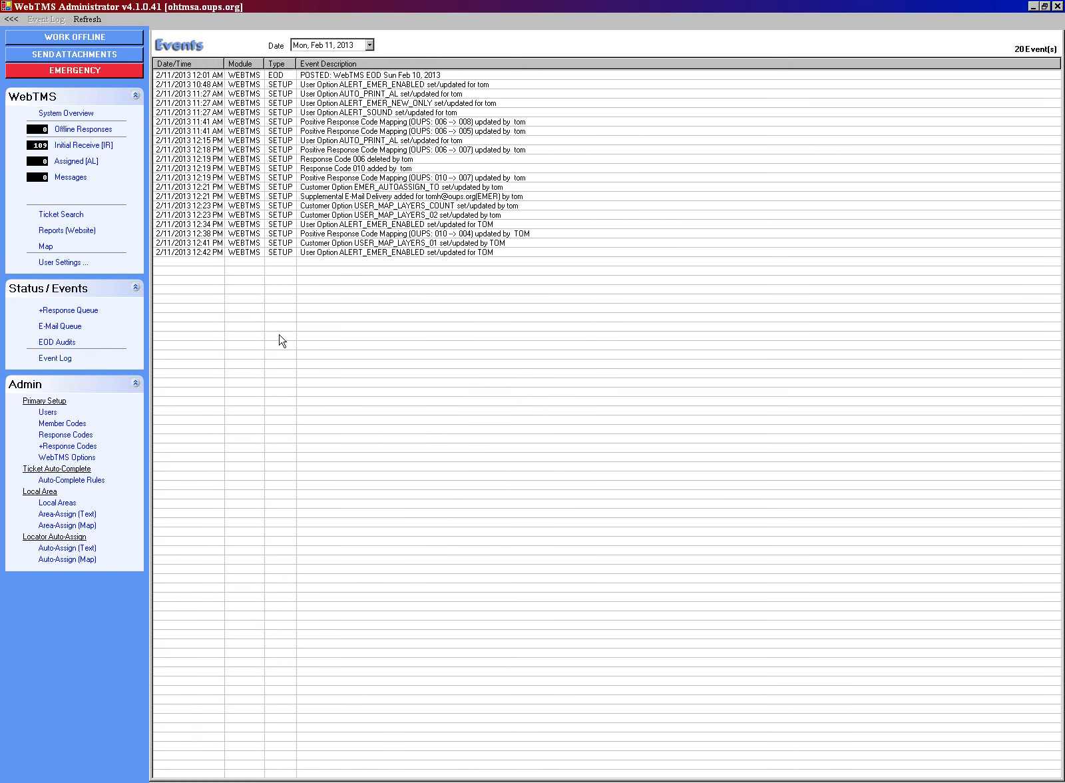
{"action": "left_click", "coordinate": [369, 44]}
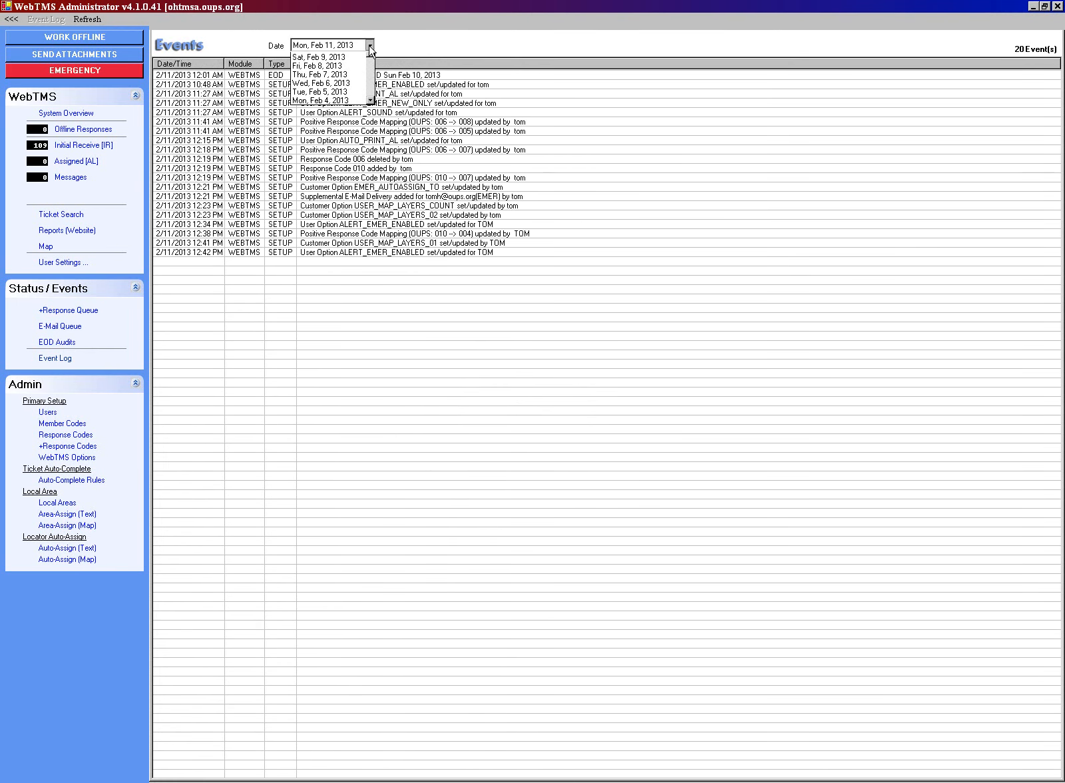
{"action": "left_click", "coordinate": [450, 41]}
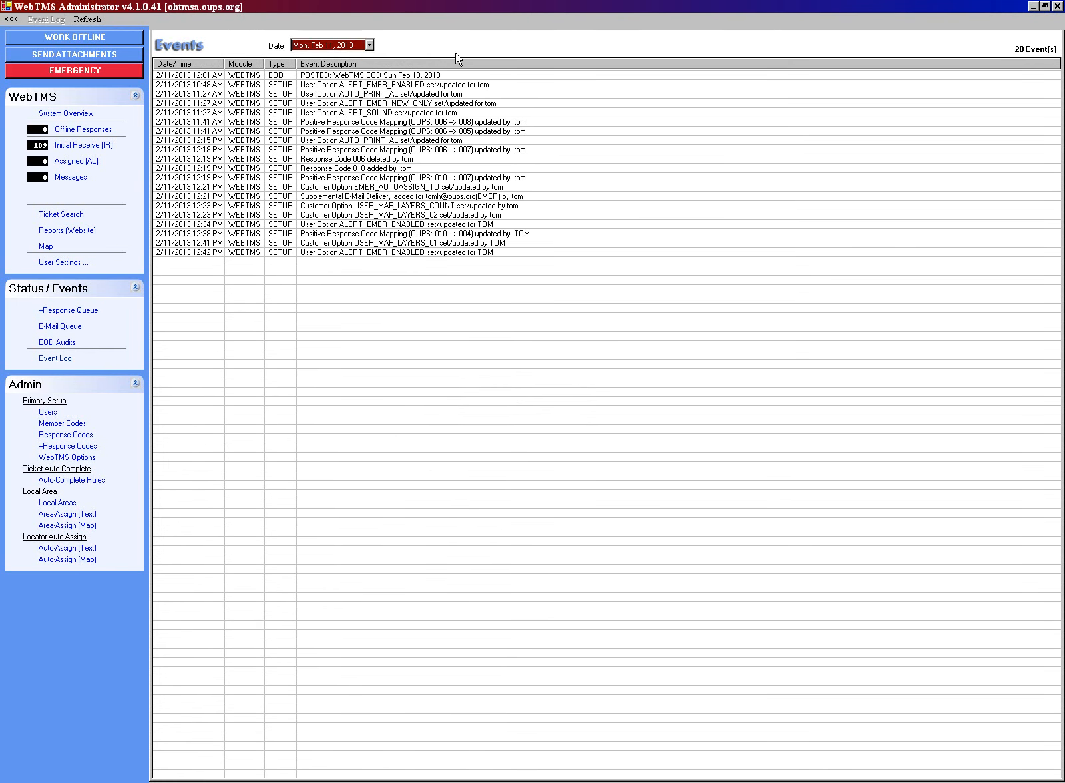
Open the Ticket Search form and reposition it to examine the search criteria fields.
{"action": "left_click", "coordinate": [74, 214]}
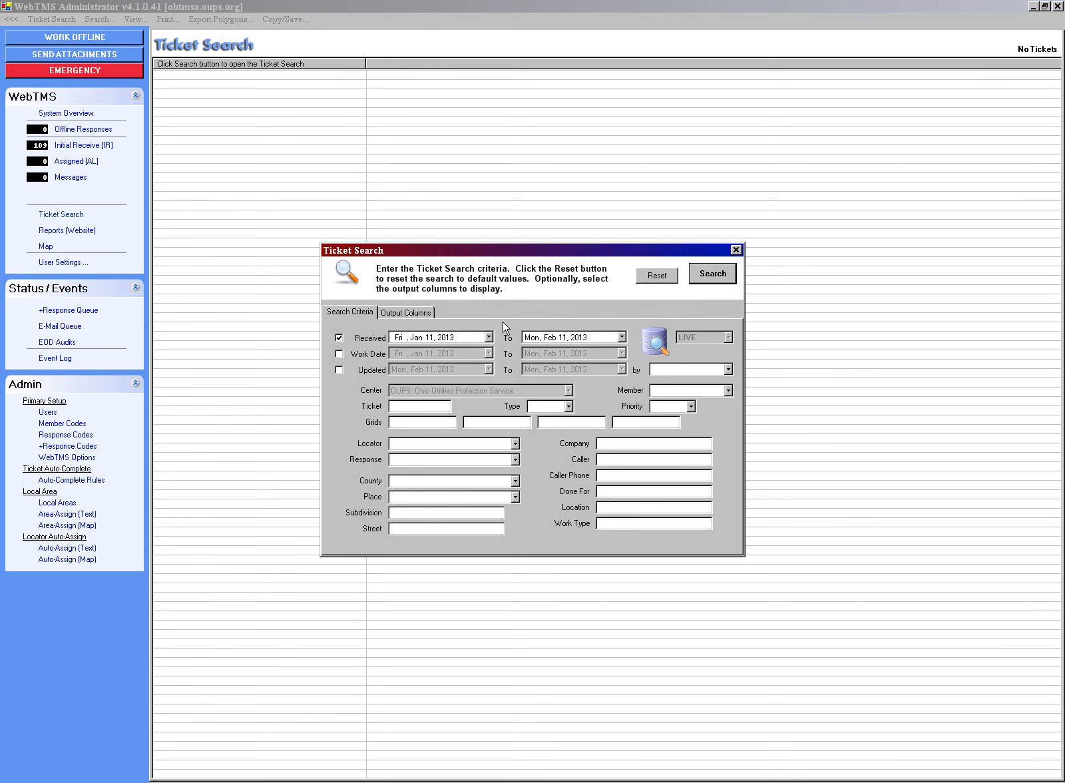
{"action": "left_click_drag", "start_coordinate": [404, 247], "coordinate": [415, 270]}
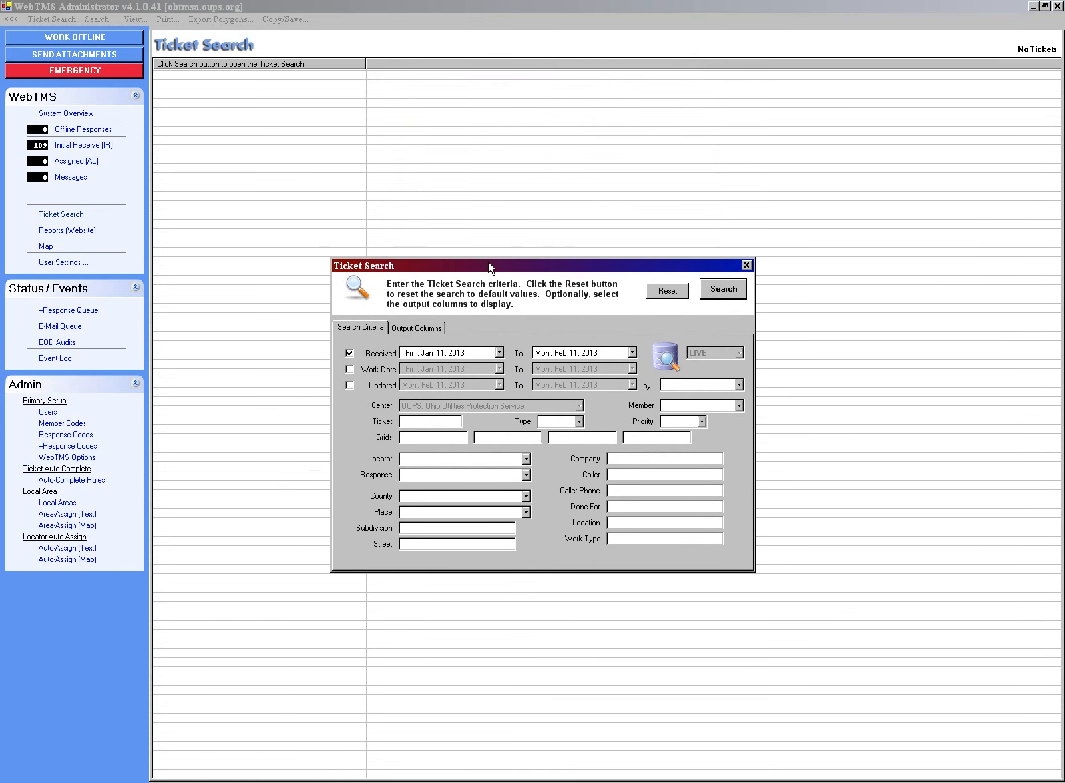
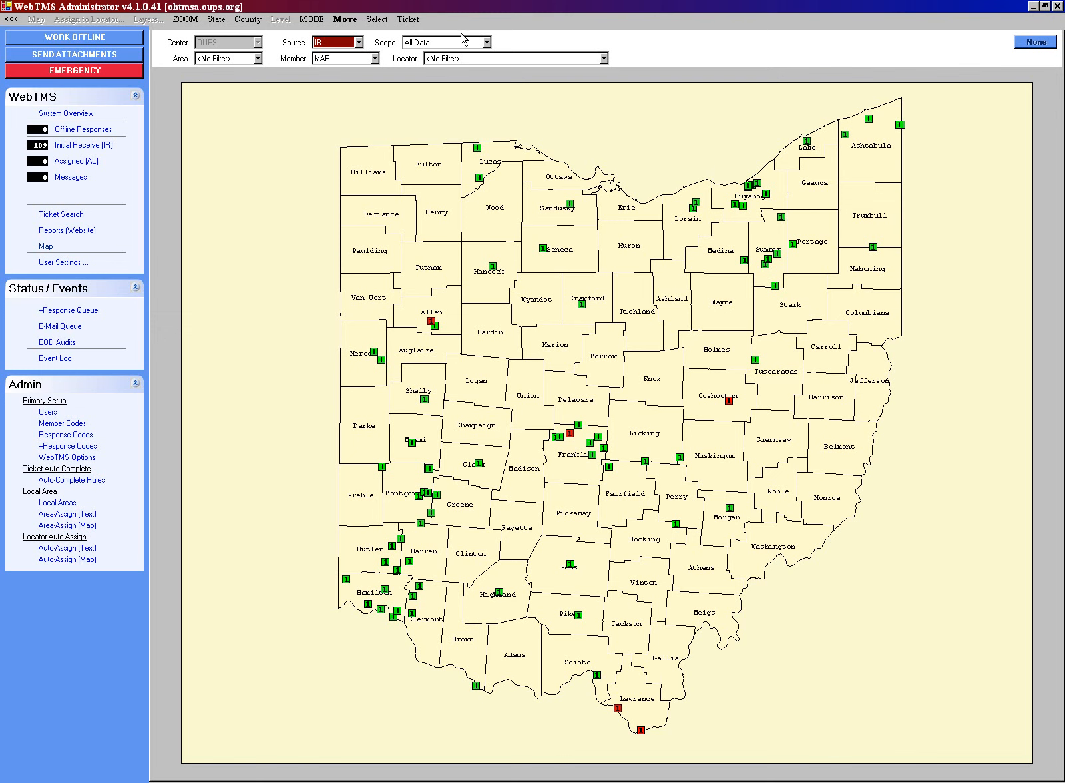
Check the map's scope choices, keeping All Data, and view the details of the Sandusky County ticket before returning to the map.
{"action": "left_click", "coordinate": [434, 44]}
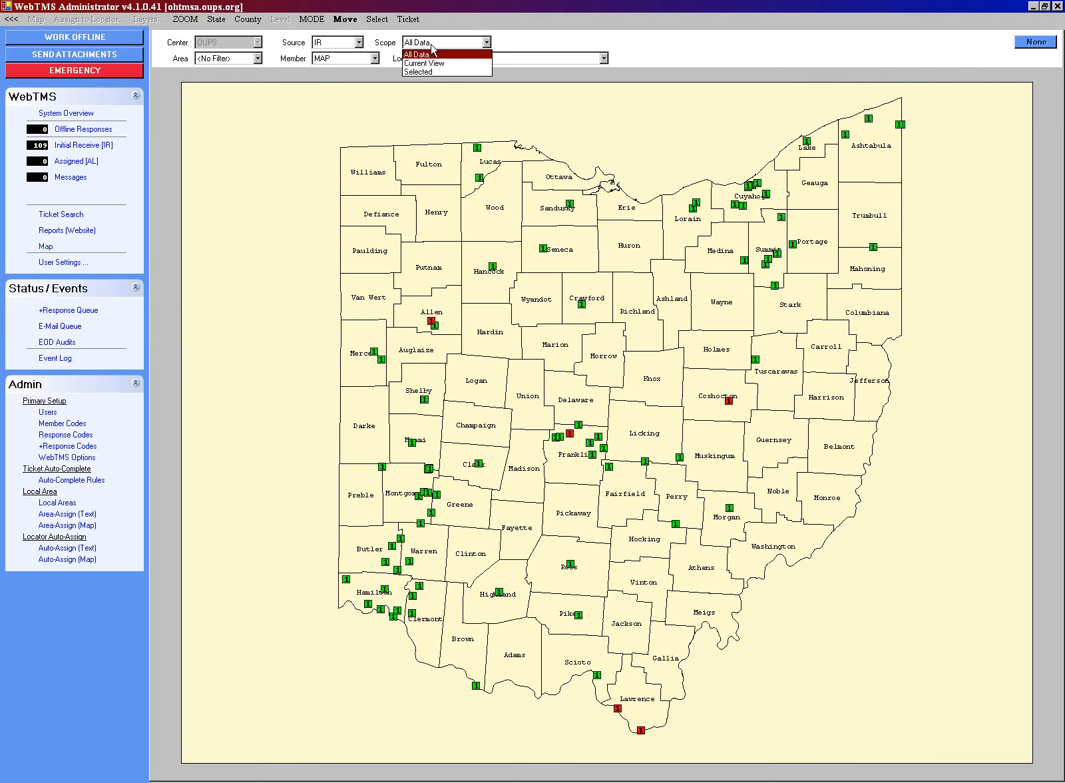
{"action": "left_click", "coordinate": [432, 52]}
{"action": "left_click", "coordinate": [409, 19]}
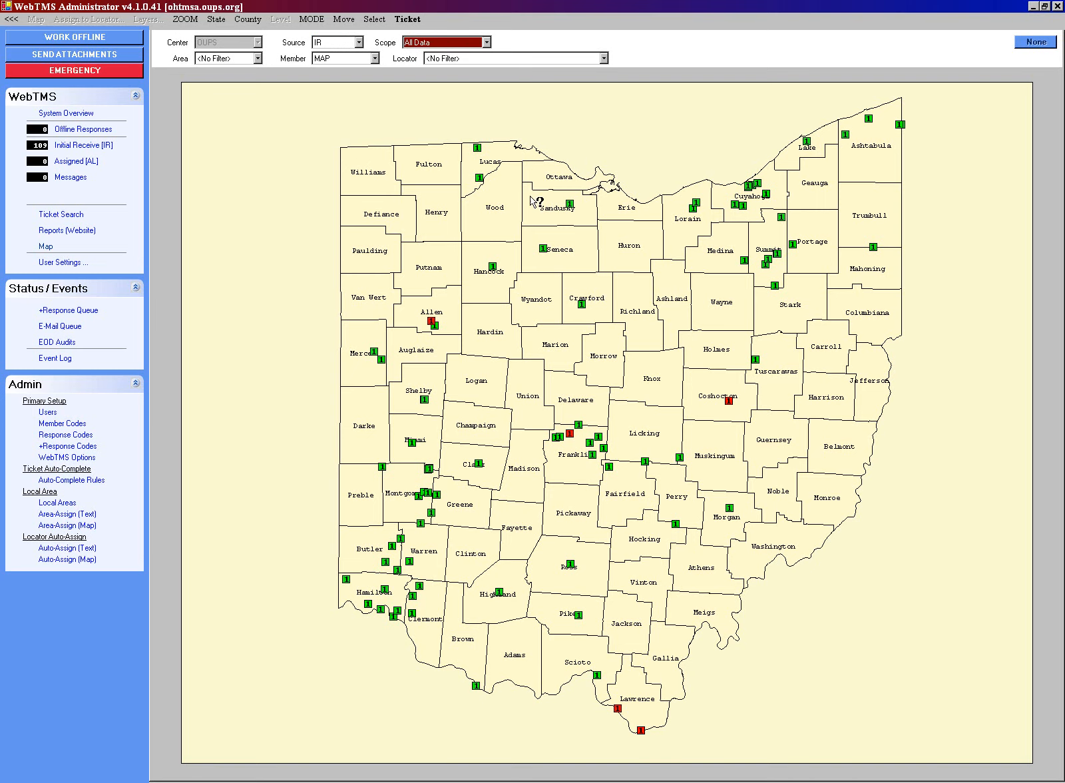
{"action": "left_click", "coordinate": [570, 204]}
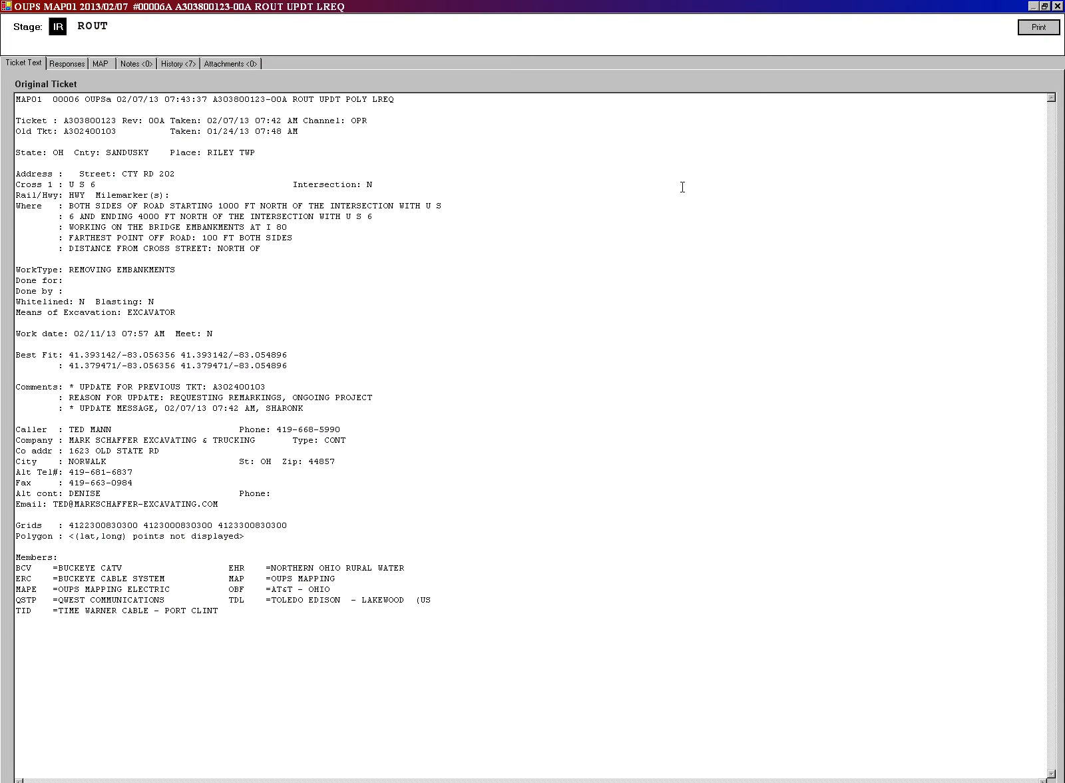
{"action": "key", "text": "Escape"}
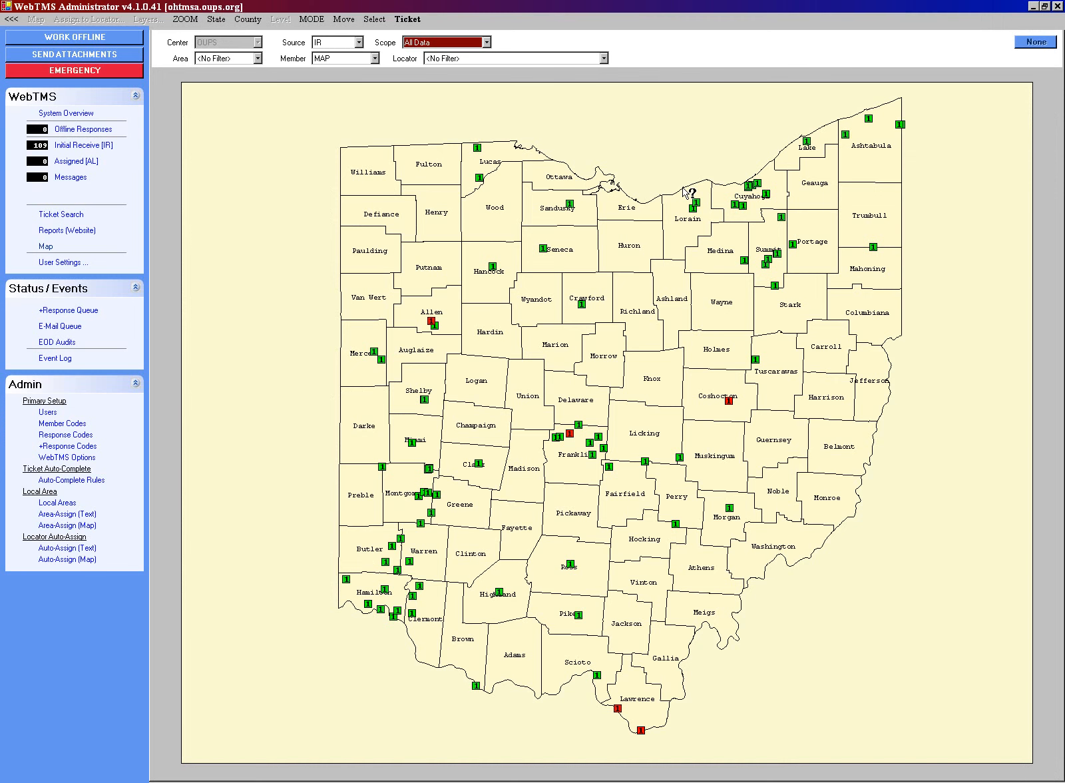
Display Franklin County on the map, view the emergency ticket marked in red at Perry Twp, and return to the map.
{"action": "left_click", "coordinate": [243, 20]}
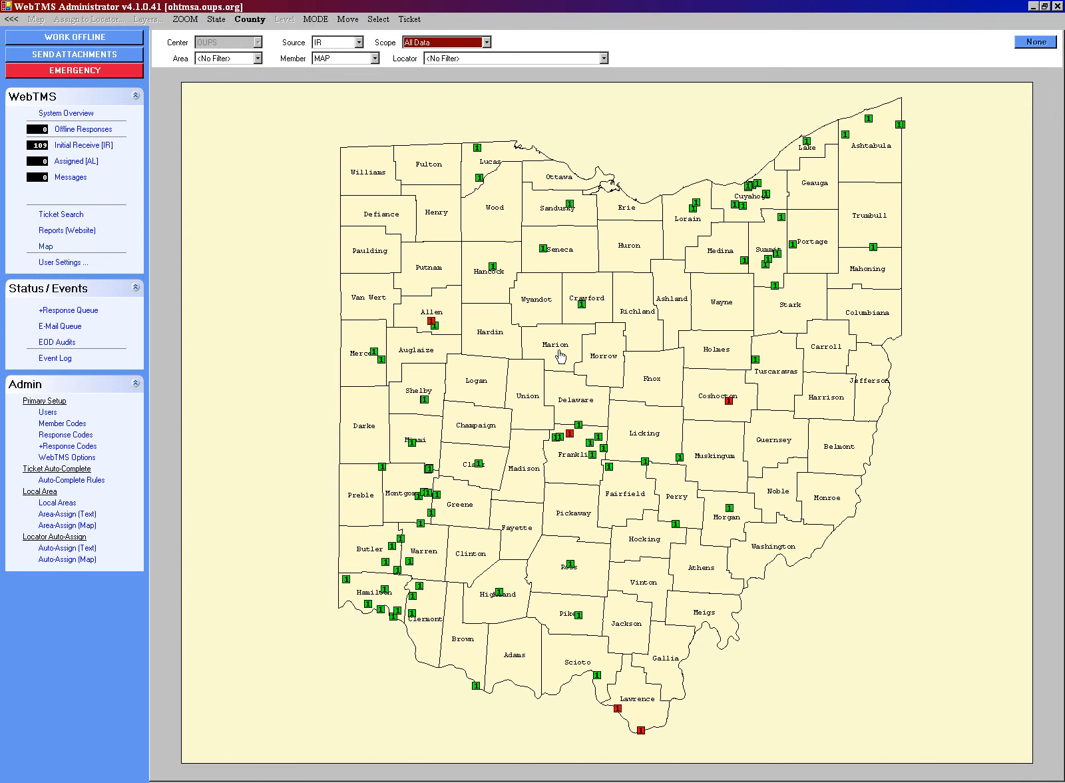
{"action": "left_click", "coordinate": [573, 457]}
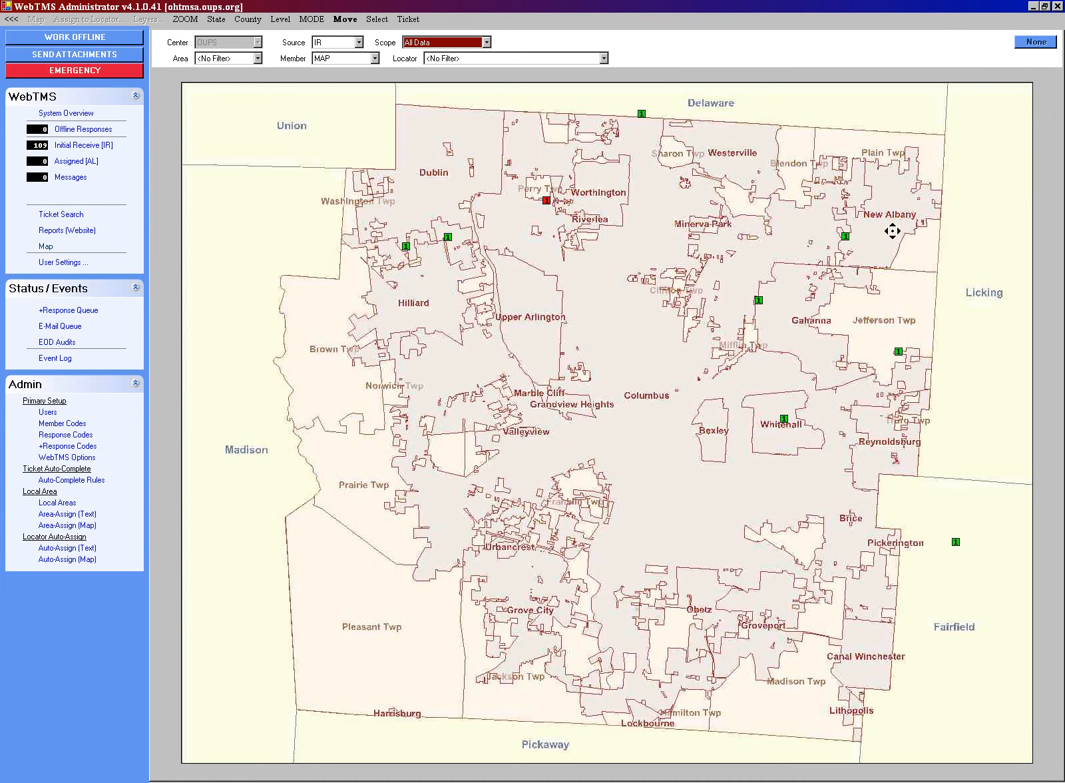
{"action": "left_click", "coordinate": [402, 22]}
{"action": "left_click", "coordinate": [546, 201]}
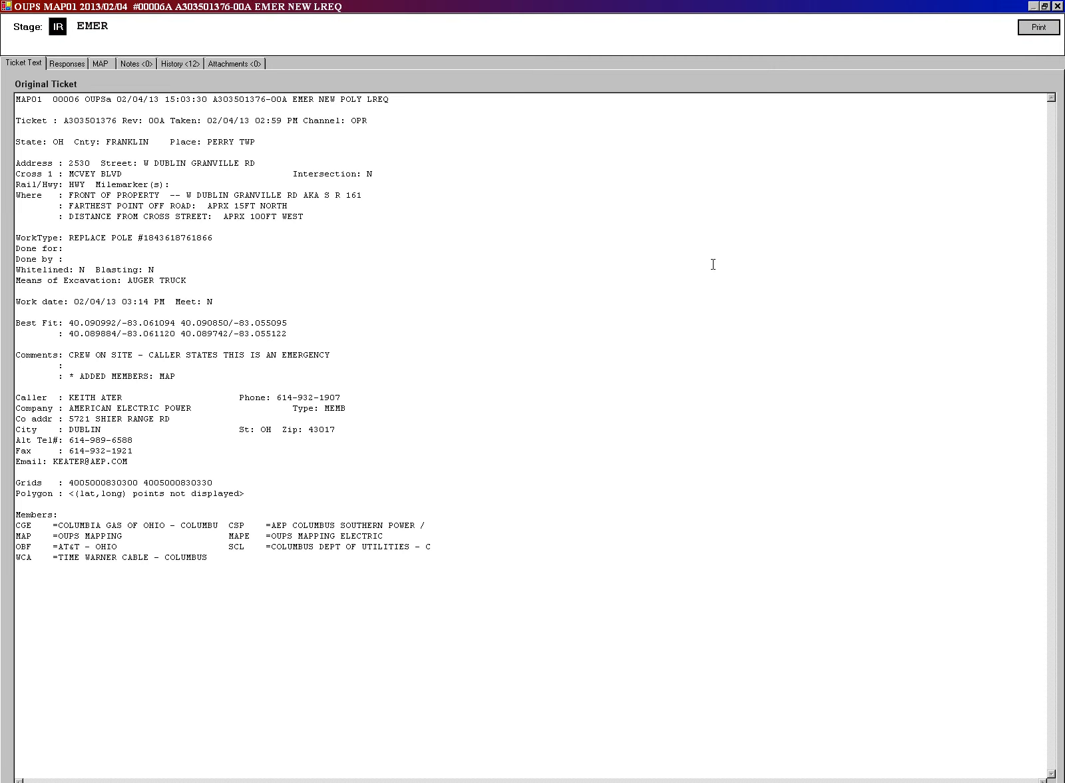
{"action": "key", "text": "Escape"}
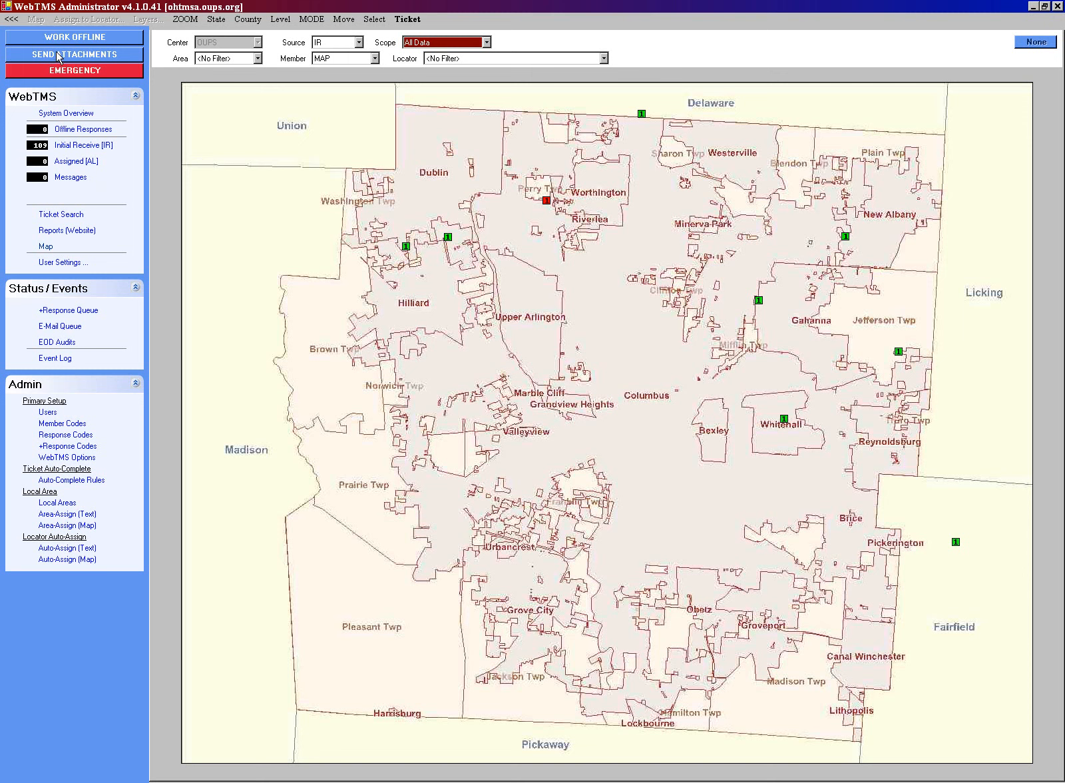
Set the WebTMS connection to Work OFFLINE and apply it.
{"action": "left_click", "coordinate": [75, 39]}
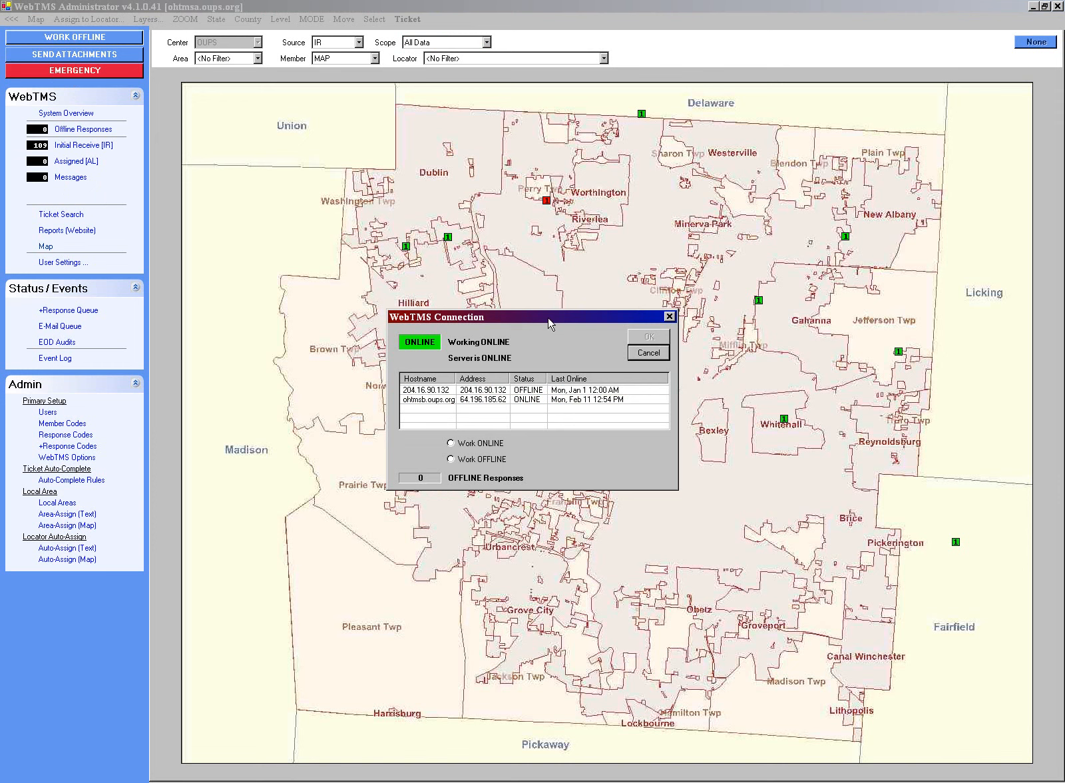
{"action": "left_click_drag", "start_coordinate": [548, 322], "coordinate": [546, 227]}
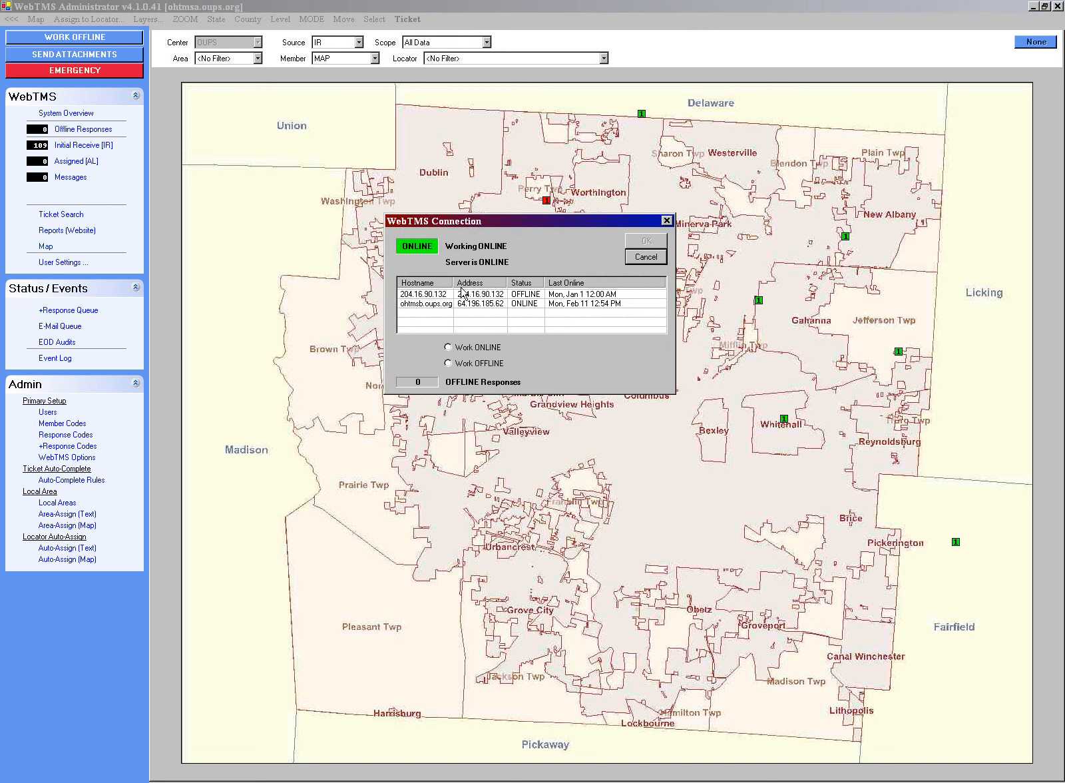
{"action": "left_click", "coordinate": [448, 364]}
{"action": "left_click", "coordinate": [643, 245]}
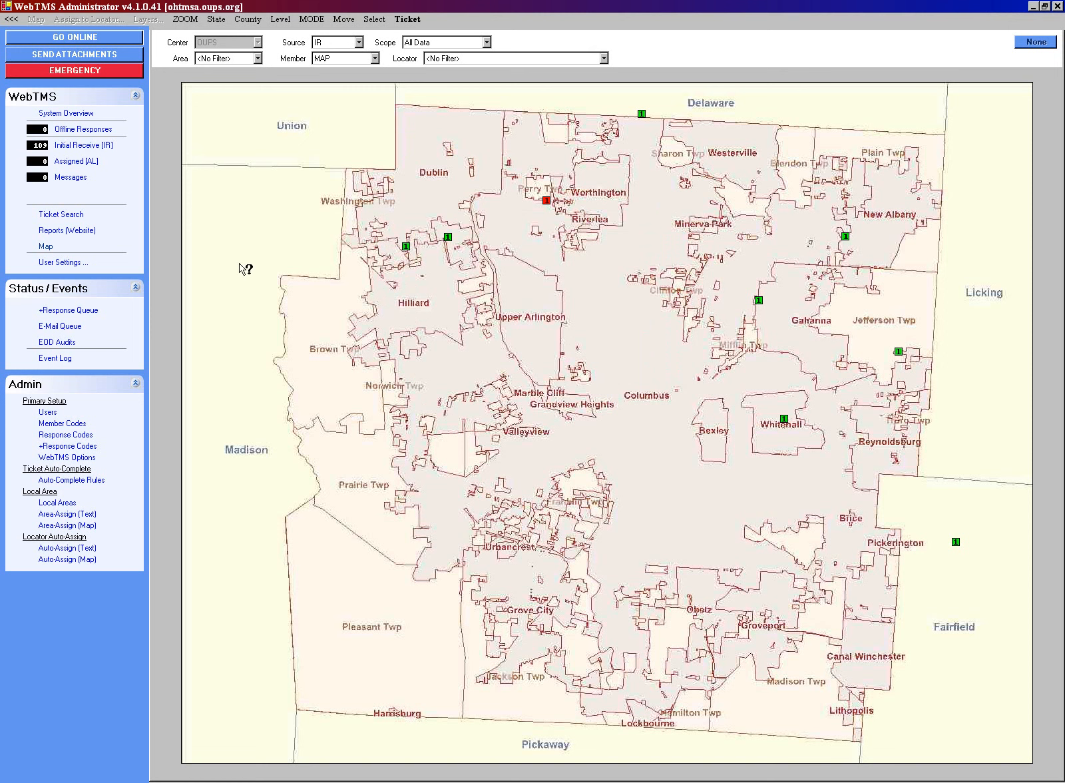
Set the WebTMS connection to Work ONLINE through the ohtmsb.oups.org host and display the Initial Receive ticket list.
{"action": "left_click", "coordinate": [64, 37]}
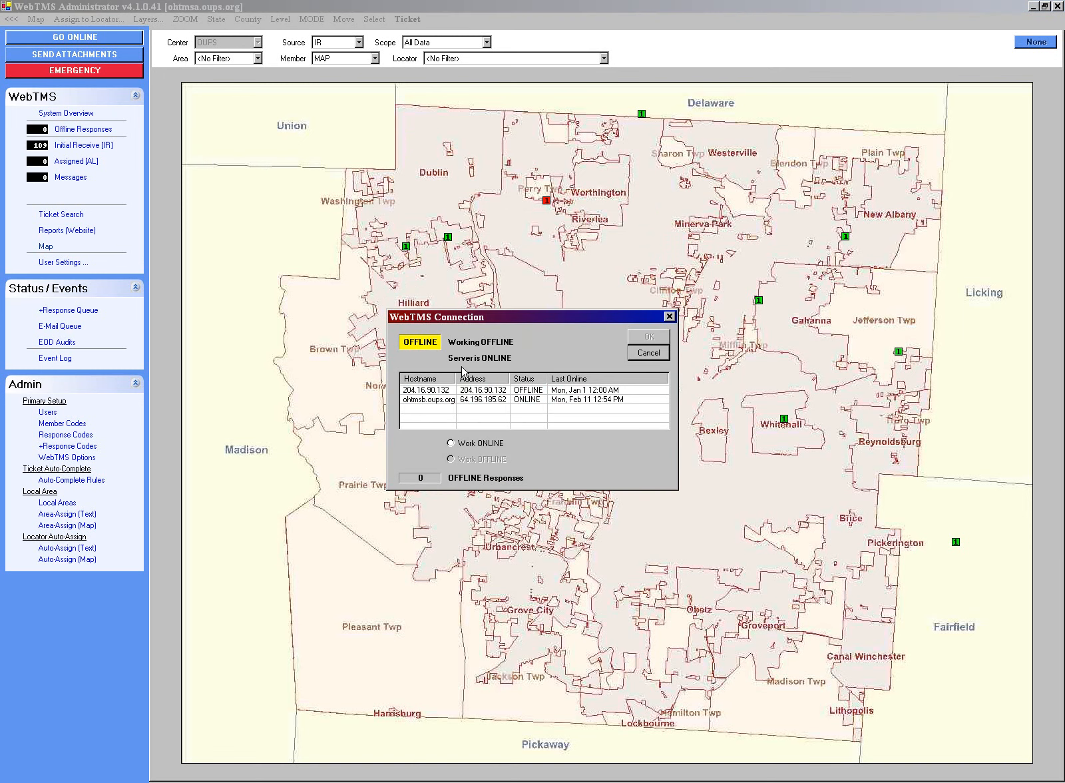
{"action": "left_click", "coordinate": [451, 443]}
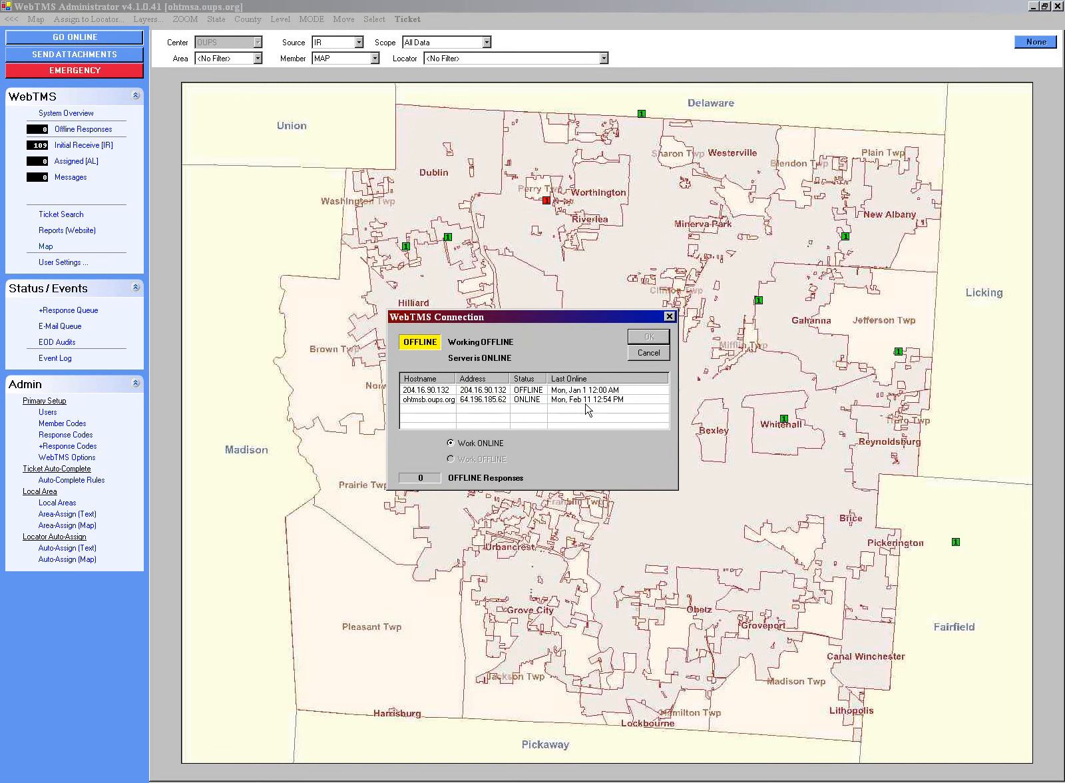
{"action": "left_click", "coordinate": [494, 399]}
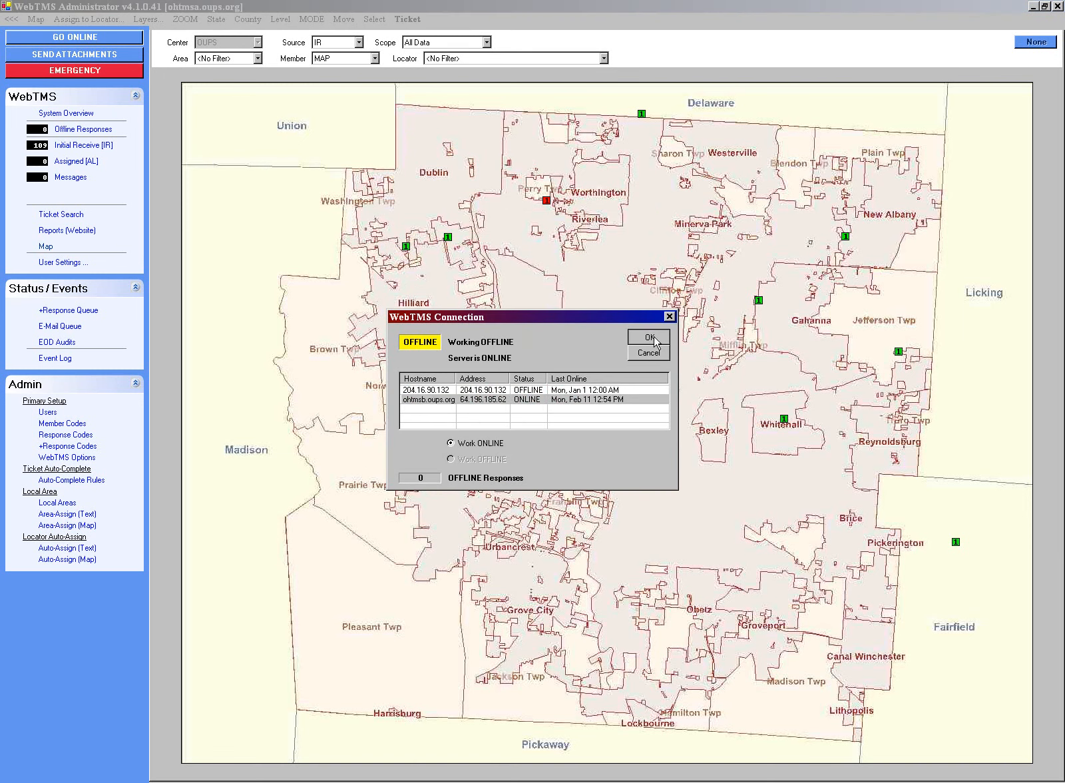
{"action": "left_click", "coordinate": [649, 337]}
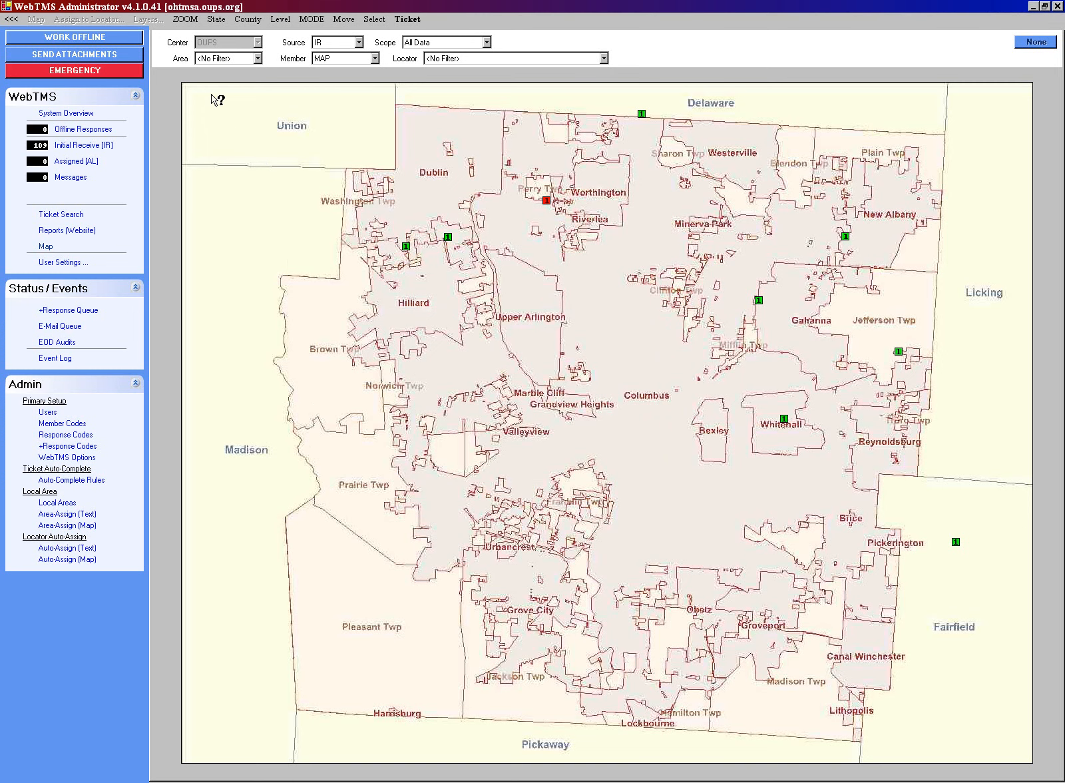
{"action": "left_click", "coordinate": [69, 145]}
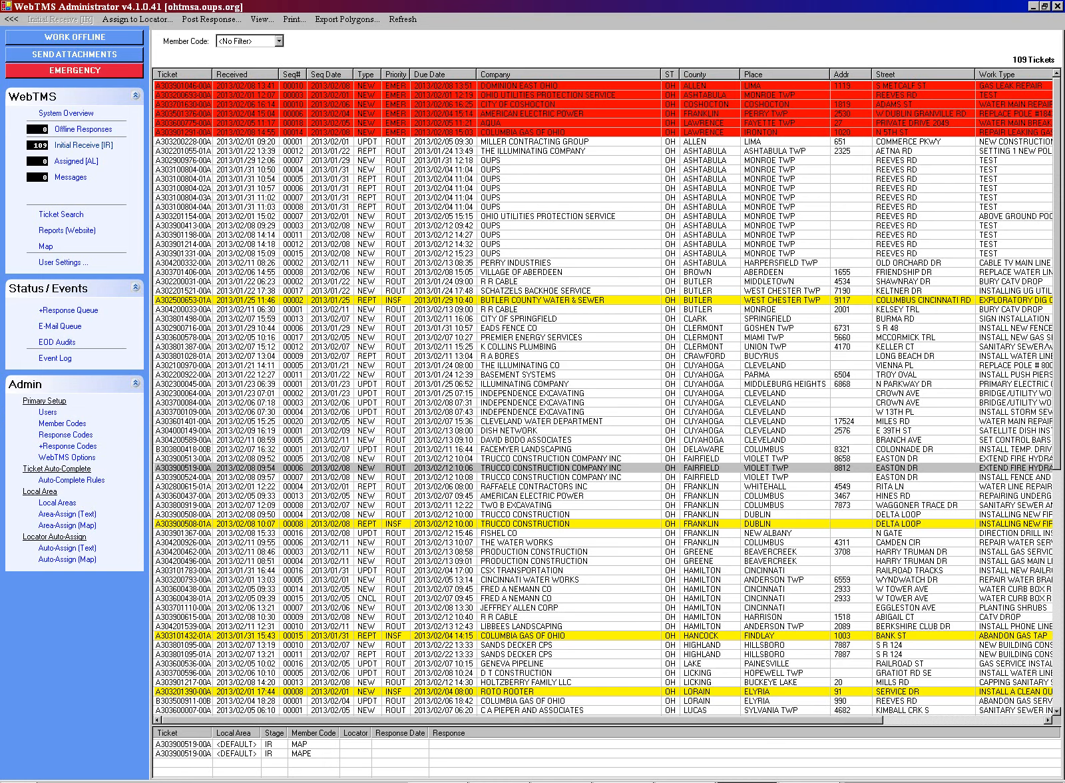
{"action": "left_click", "coordinate": [609, 781]}
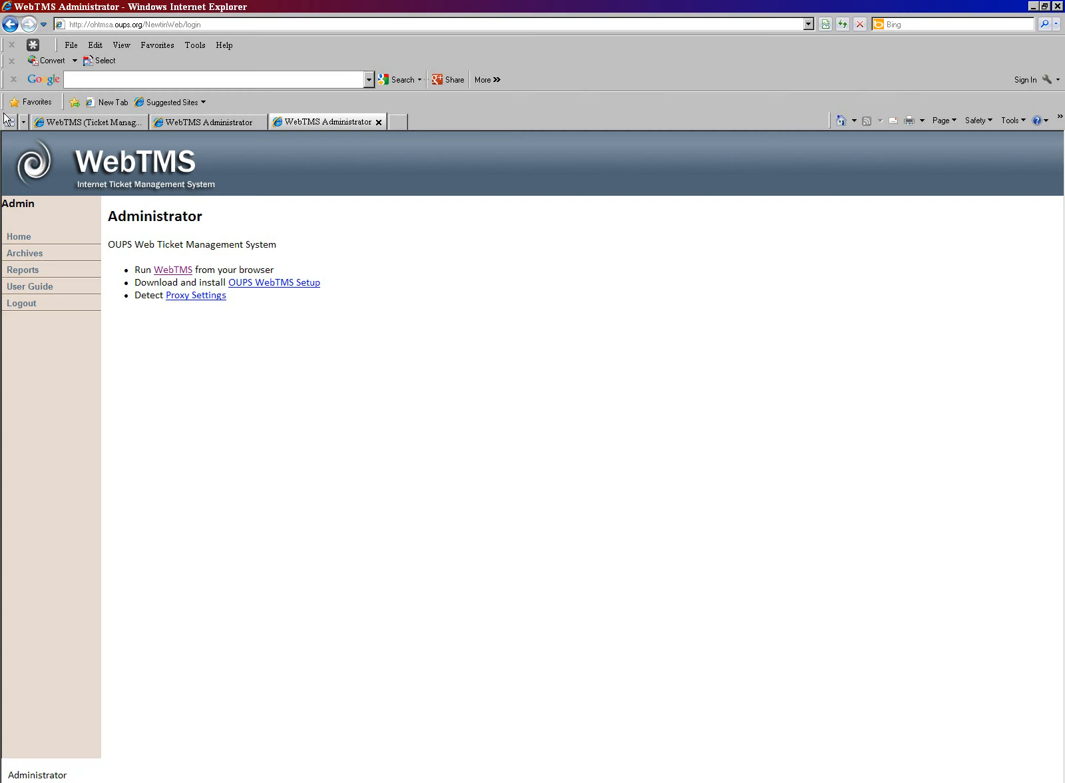
{"action": "left_click", "coordinate": [73, 123]}
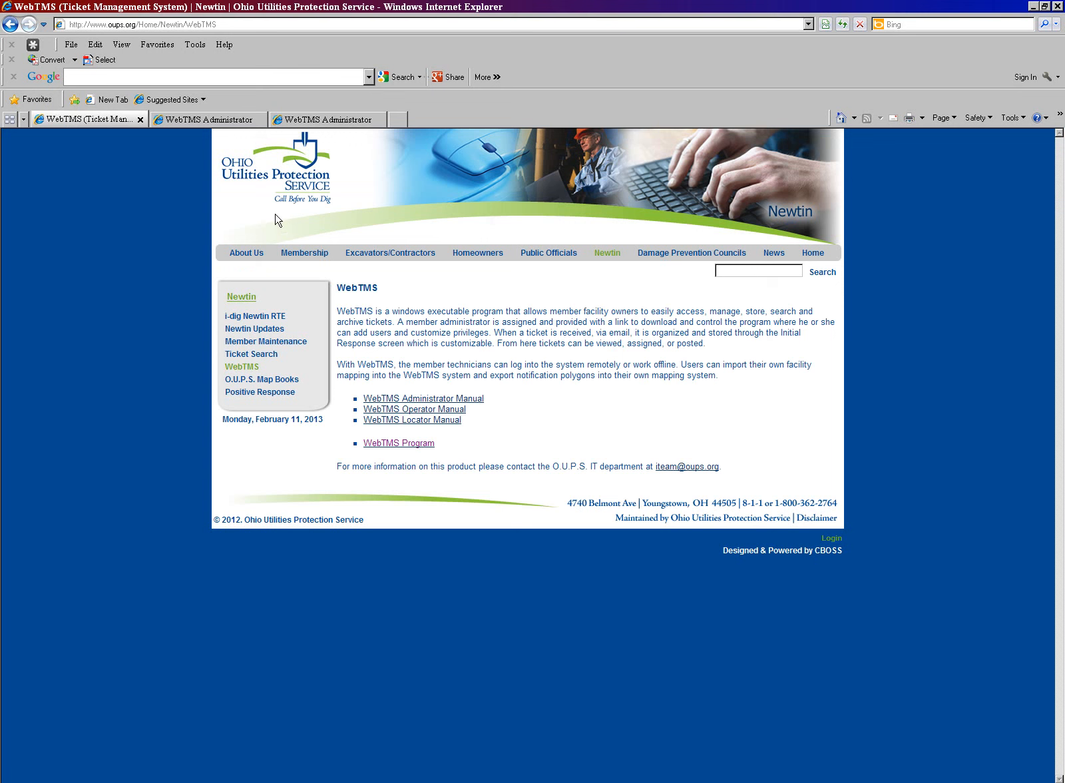
{"action": "left_click", "coordinate": [130, 24]}
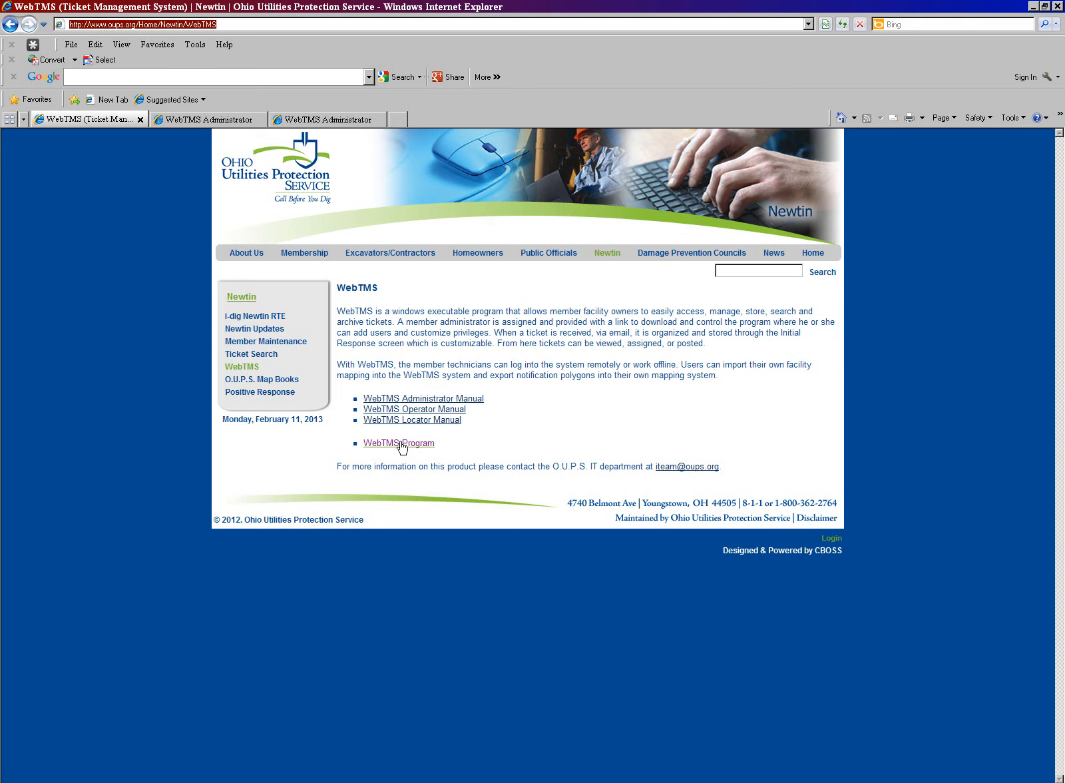
{"action": "left_click", "coordinate": [304, 121]}
{"action": "left_click", "coordinate": [236, 119]}
{"action": "left_click", "coordinate": [125, 120]}
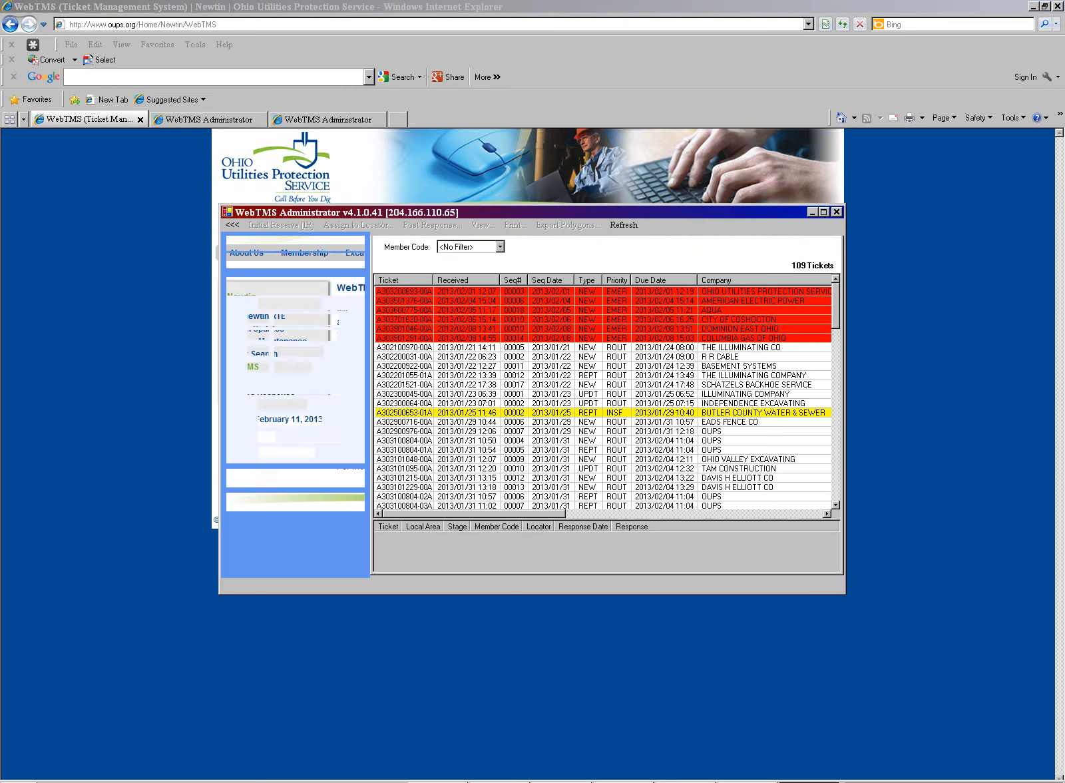
Switch back to WebTMS Administrator, cancel the exit of the smaller second WebTMS window and minimize that window.
{"action": "left_click", "coordinate": [817, 151]}
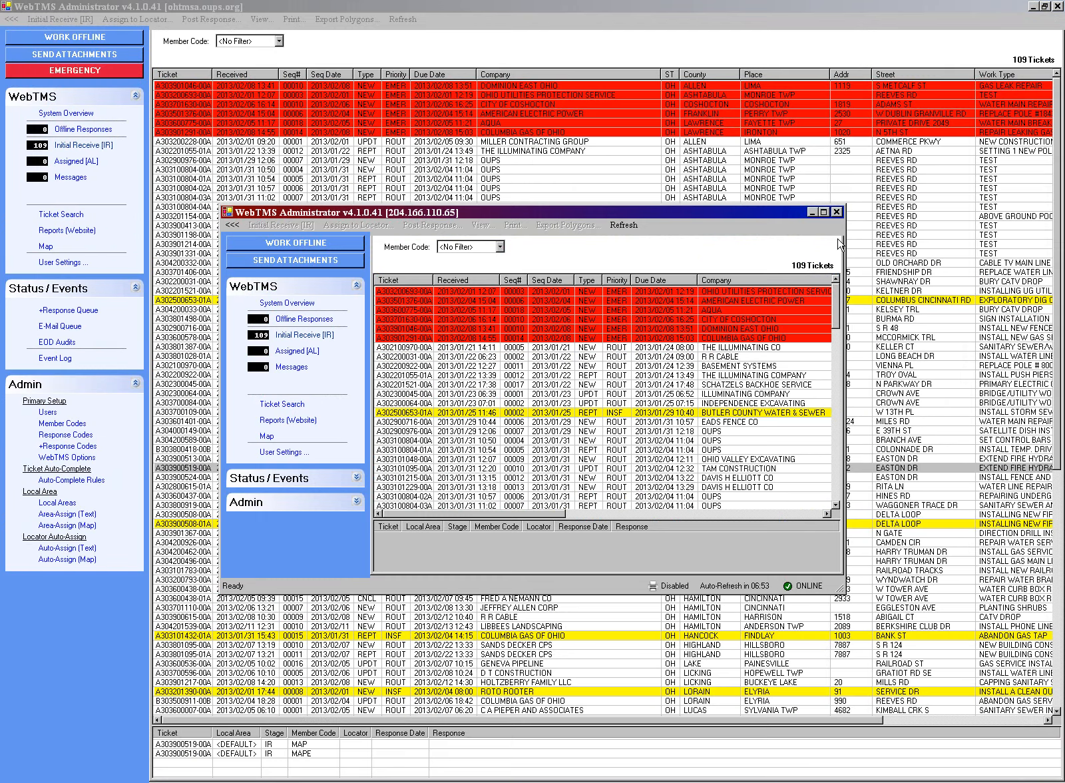
{"action": "left_click", "coordinate": [833, 214]}
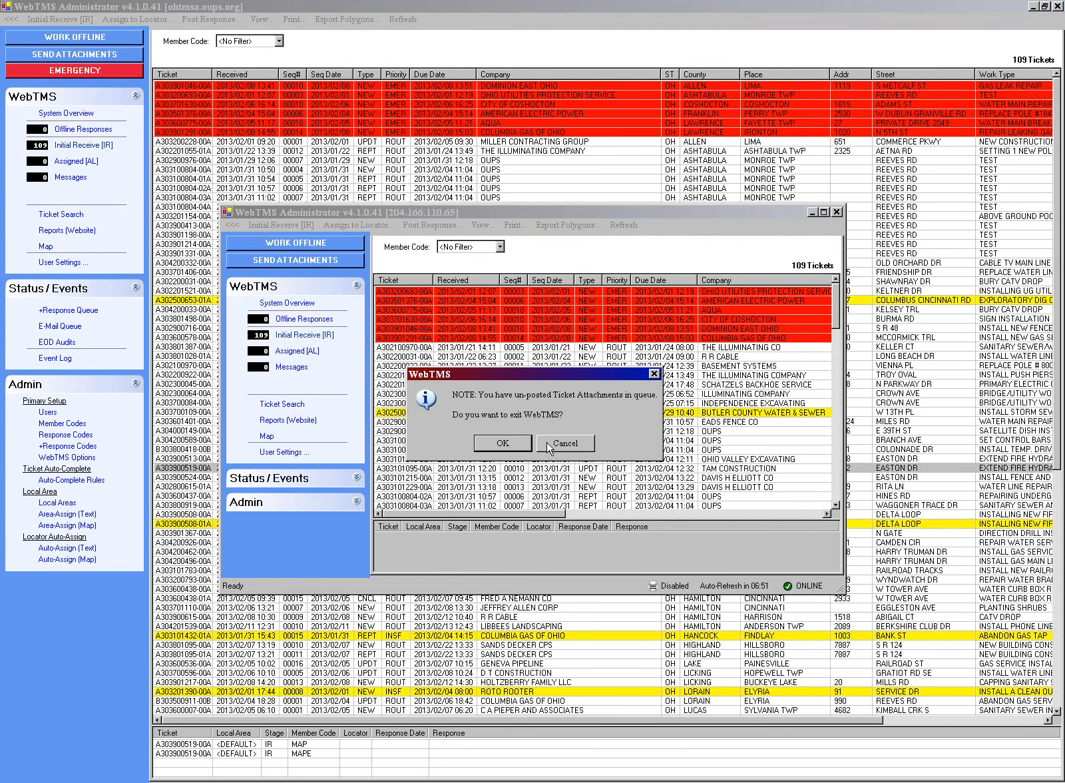
{"action": "left_click", "coordinate": [547, 442]}
{"action": "left_click", "coordinate": [809, 212]}
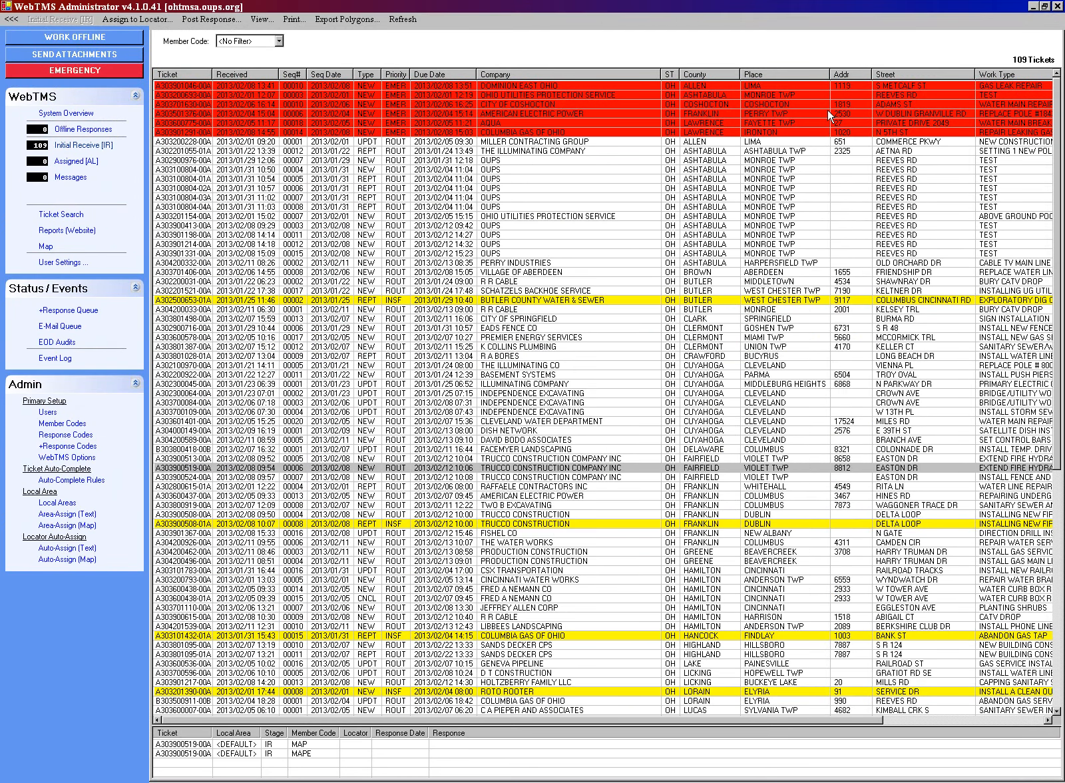